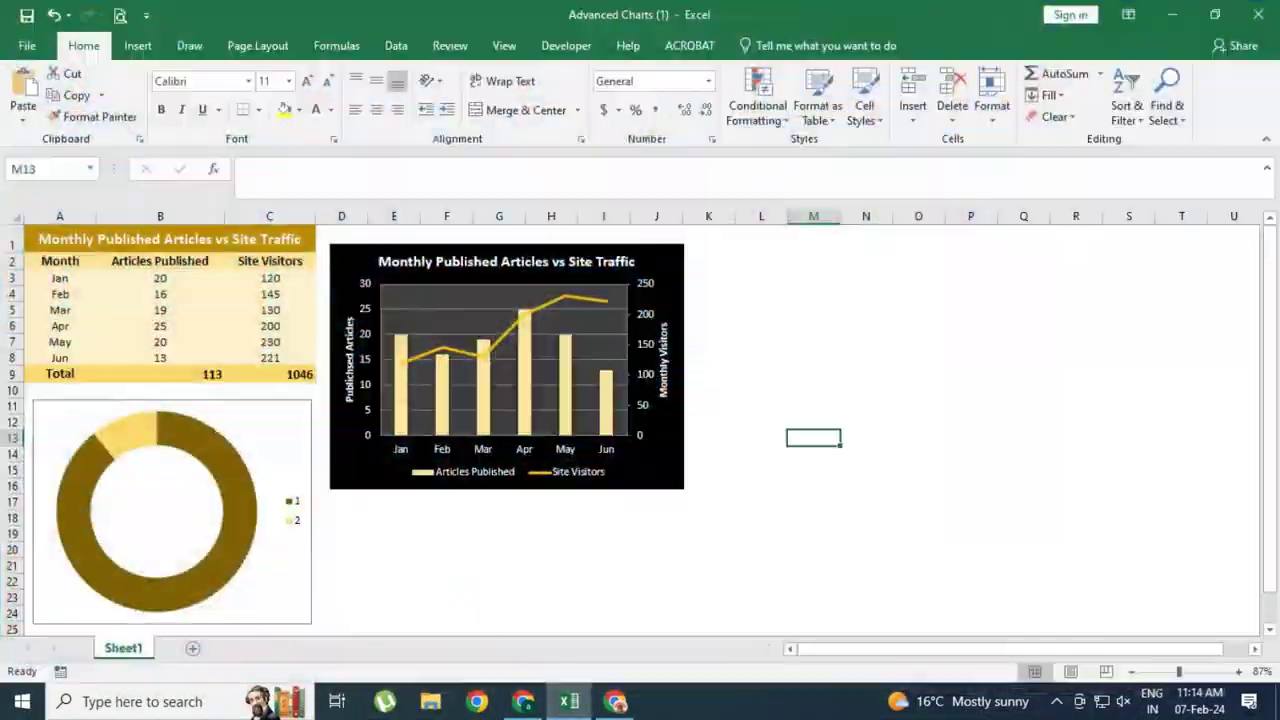
- Inspect the combo chart, the donut chart and the percentage formula in cell M2
click(918, 437)
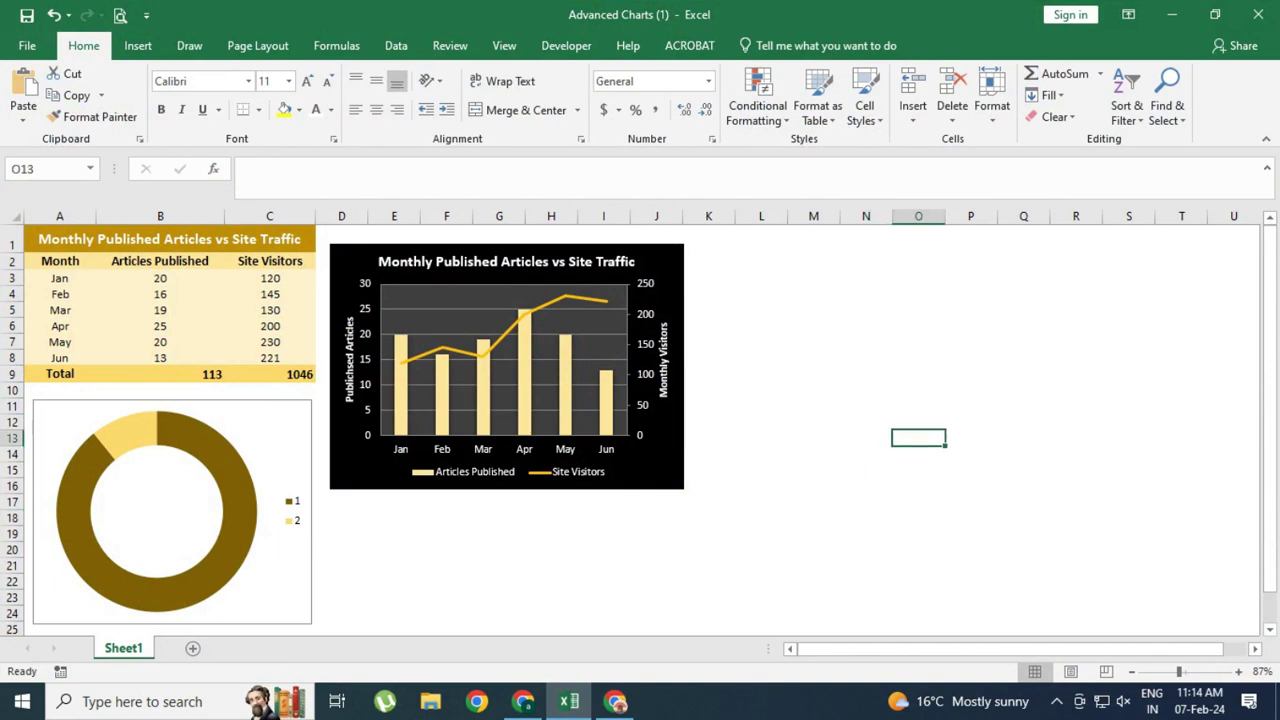
click(169, 239)
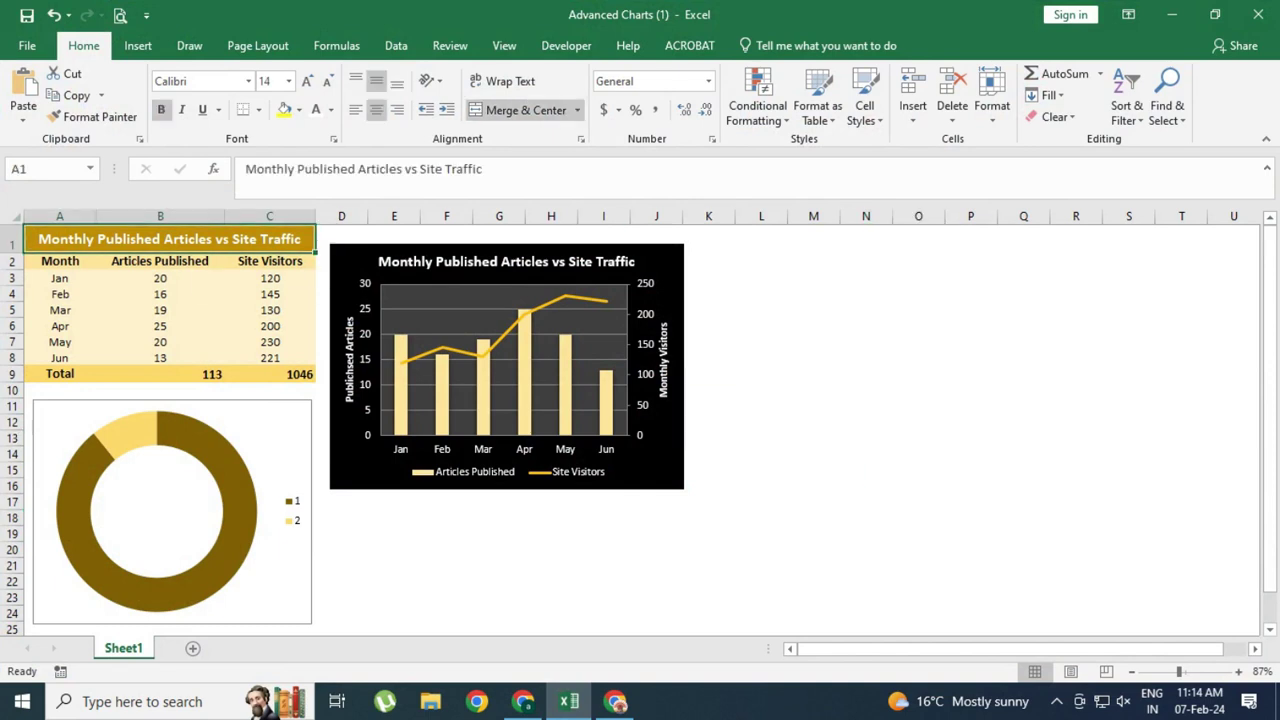
click(761, 453)
click(761, 485)
click(506, 366)
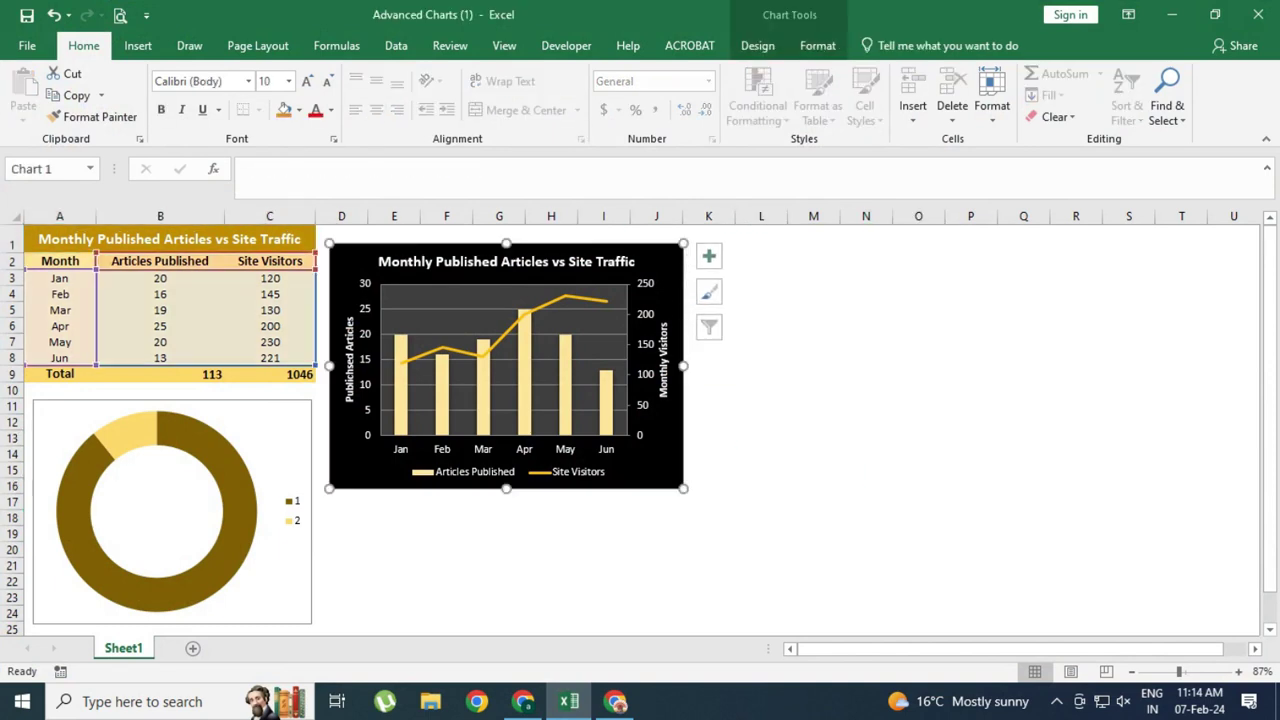
click(560, 546)
click(240, 430)
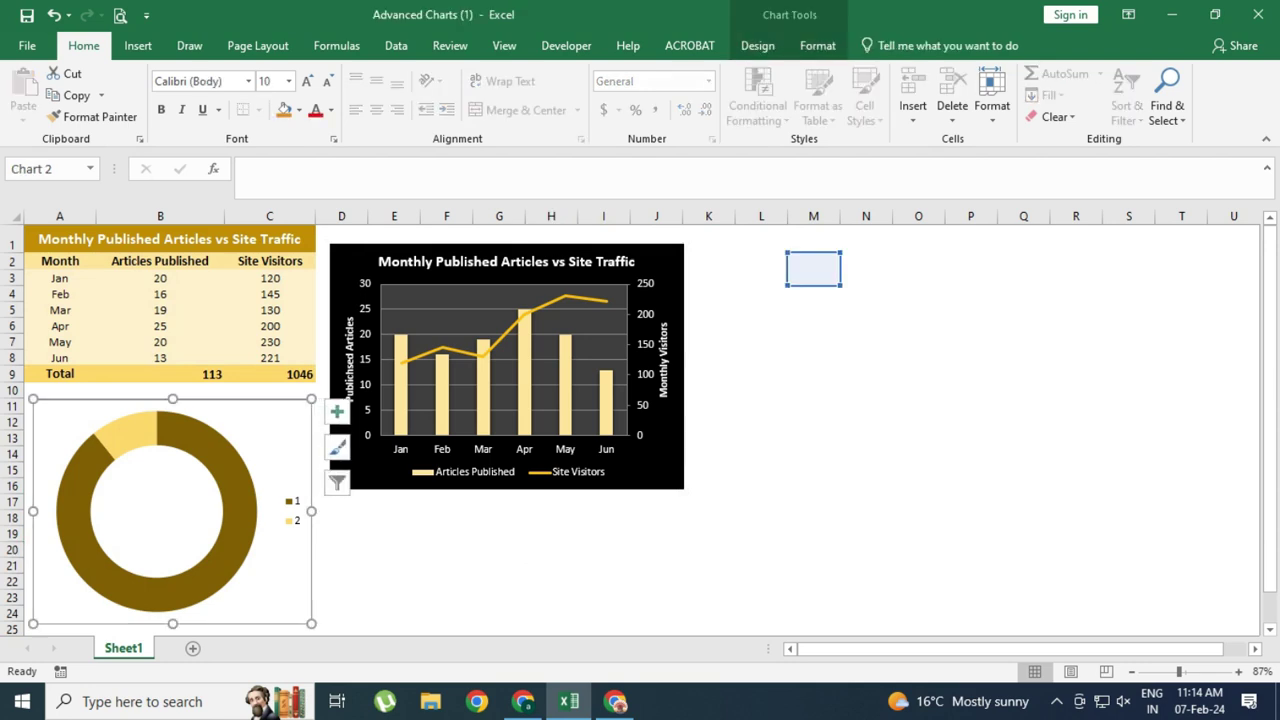
click(866, 469)
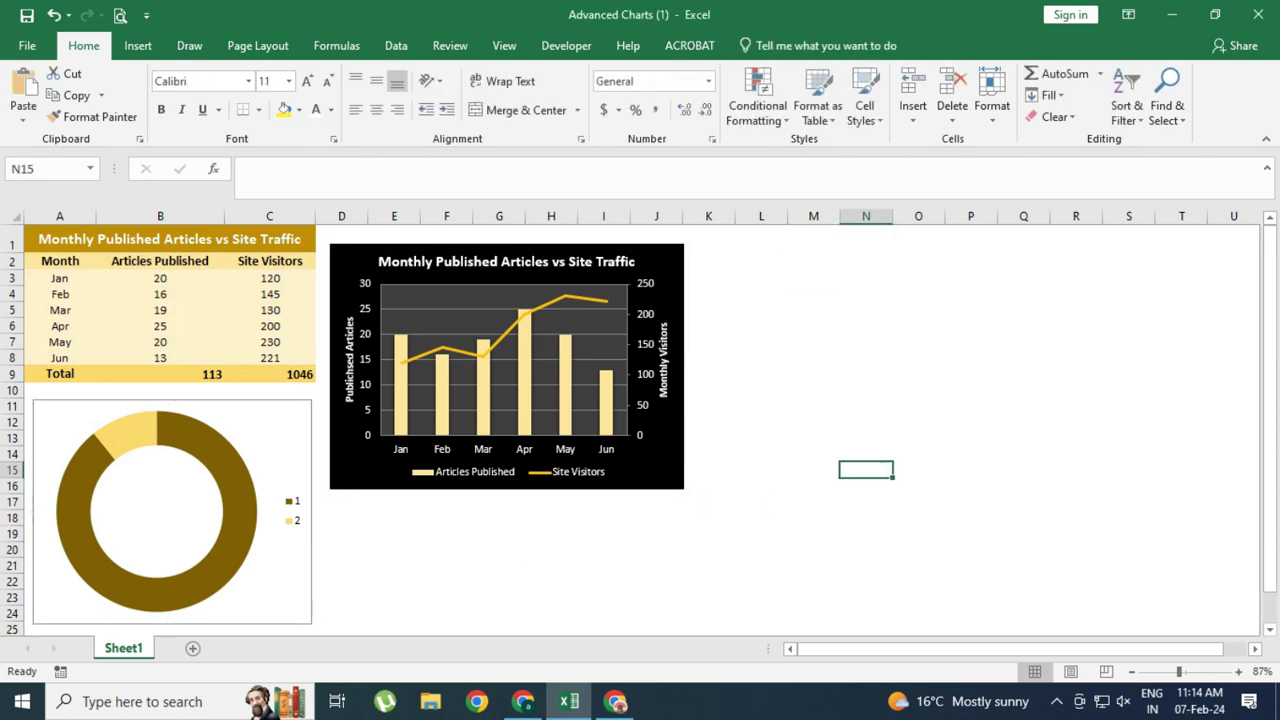
click(813, 260)
- Delete the combo chart and the donut chart, leaving only the data table
click(650, 470)
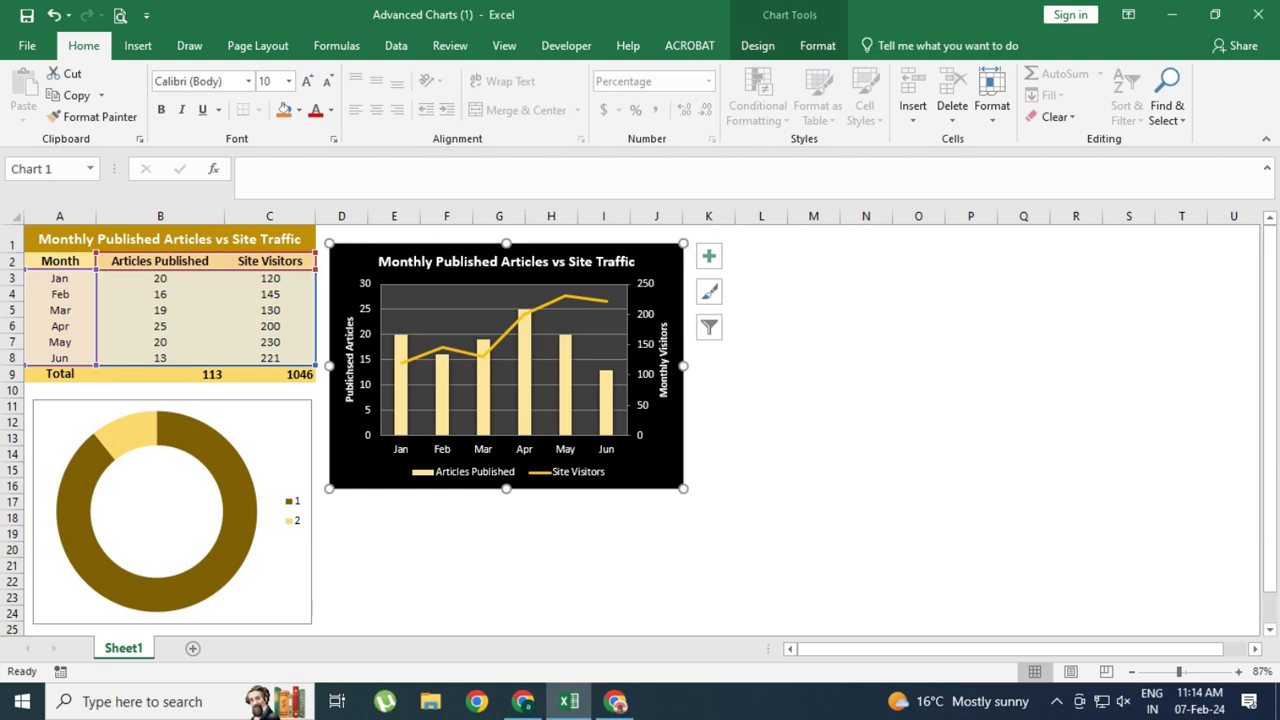
key(Delete)
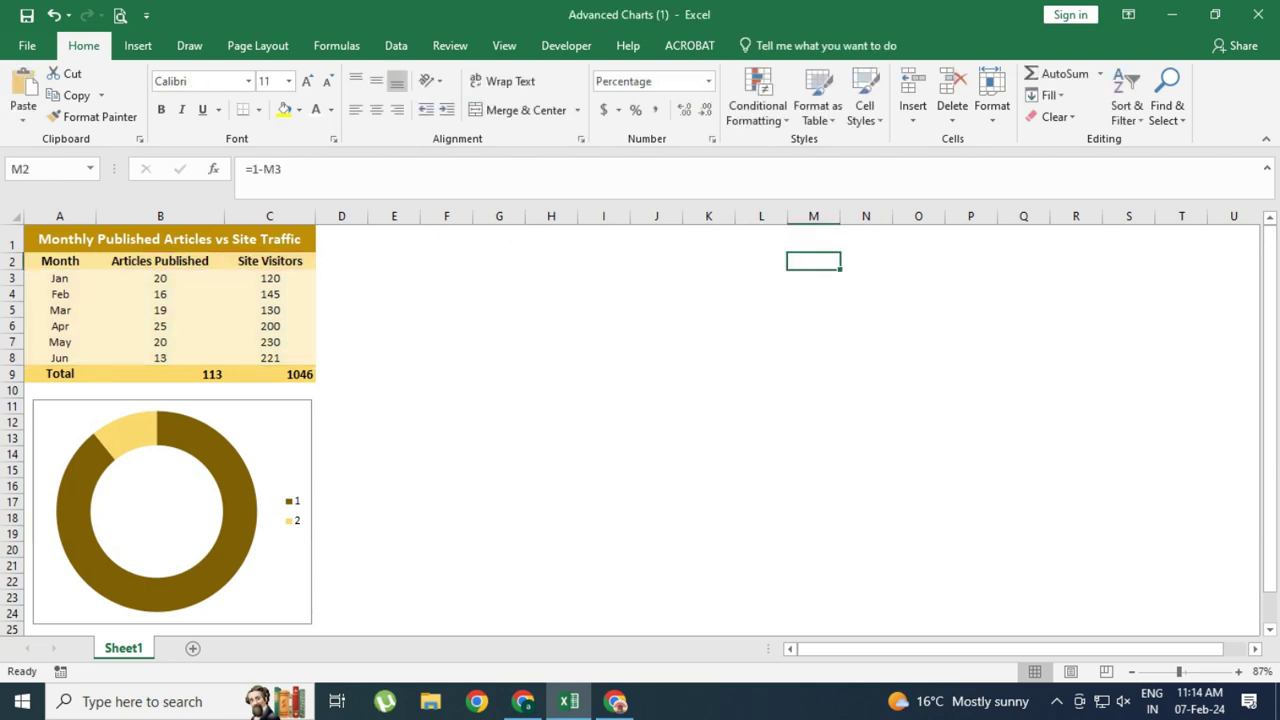
click(270, 590)
key(Delete)
click(656, 421)
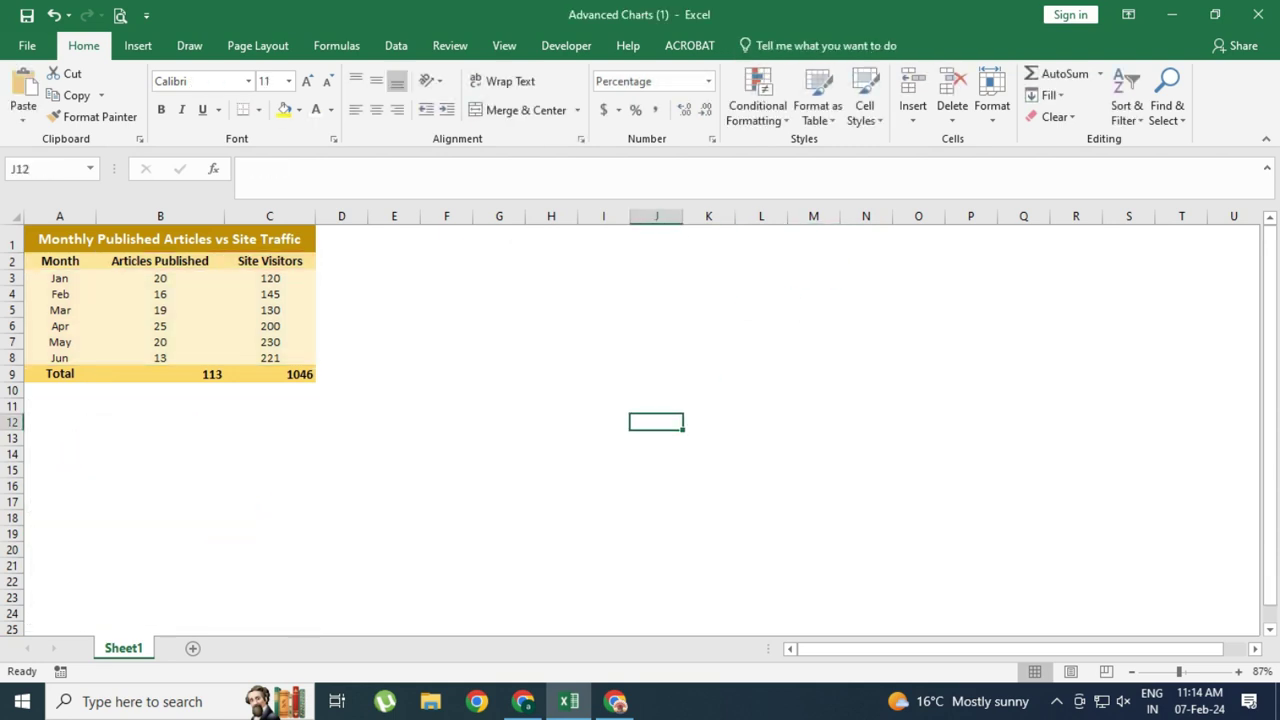
click(394, 238)
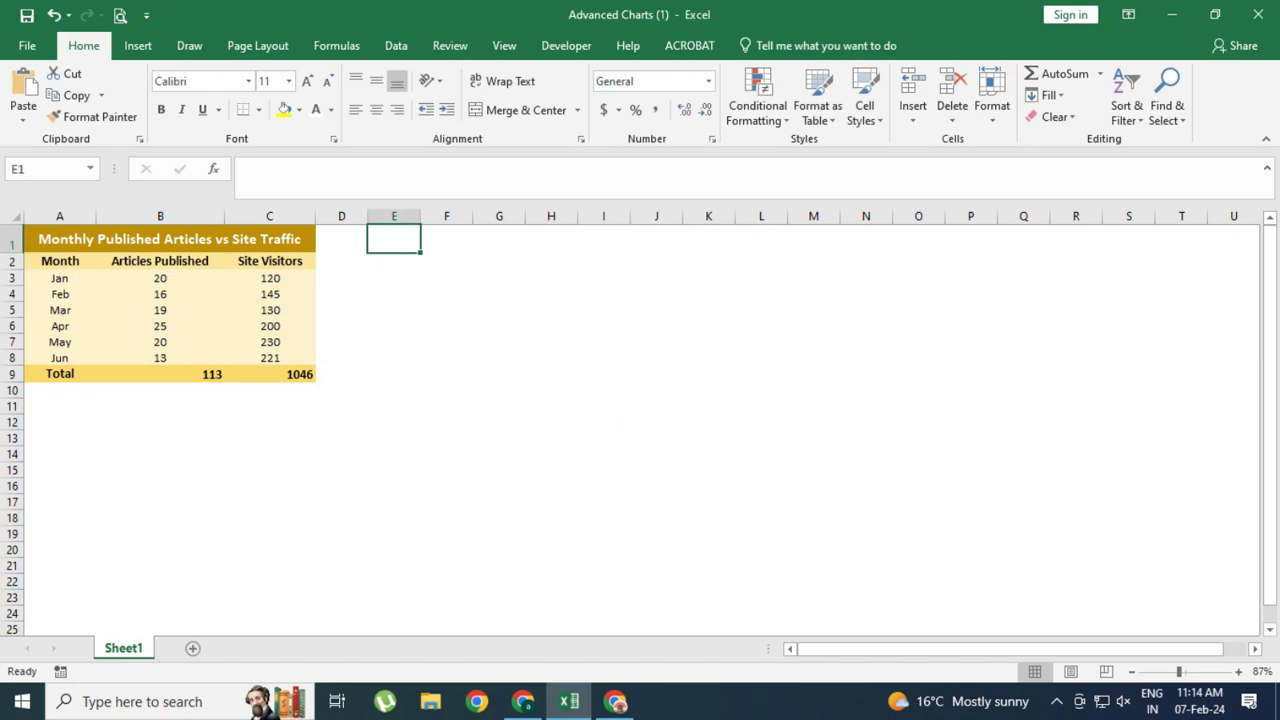
- Insert a 3-D Clustered Column chart of A2:C8, then change the Site Visitors series chart type
drag(60, 260, 270, 358)
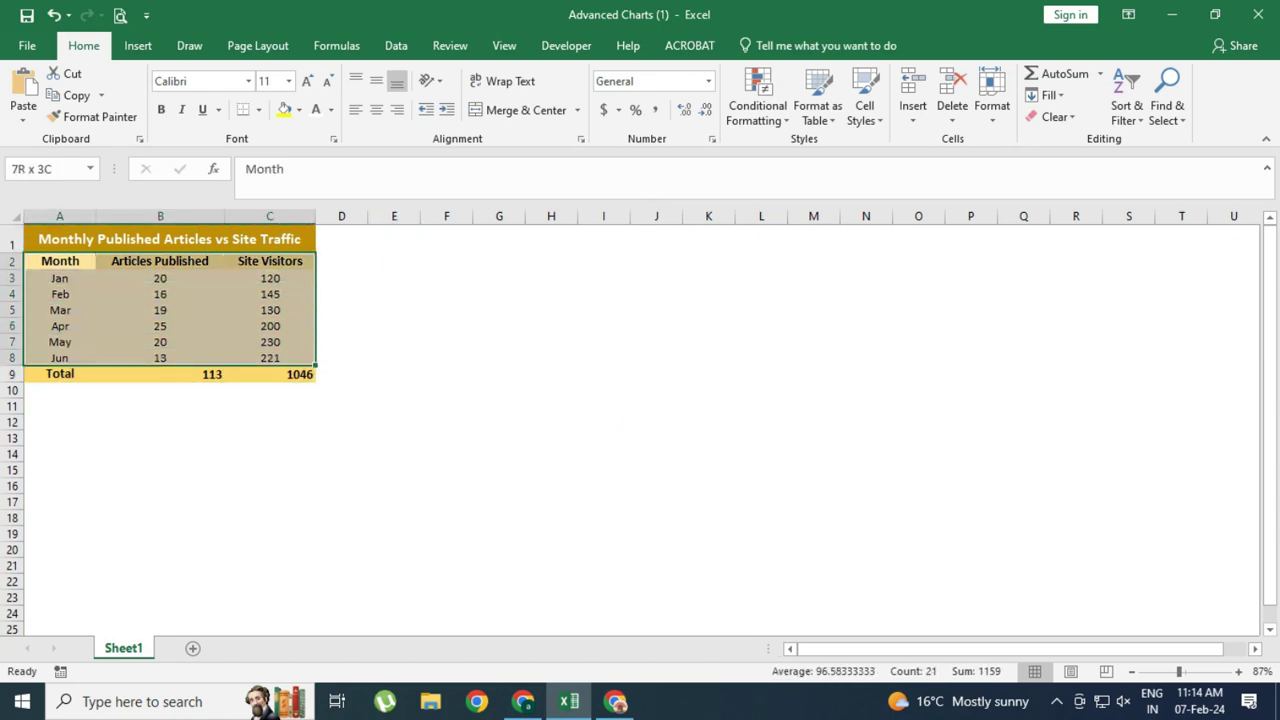
click(138, 45)
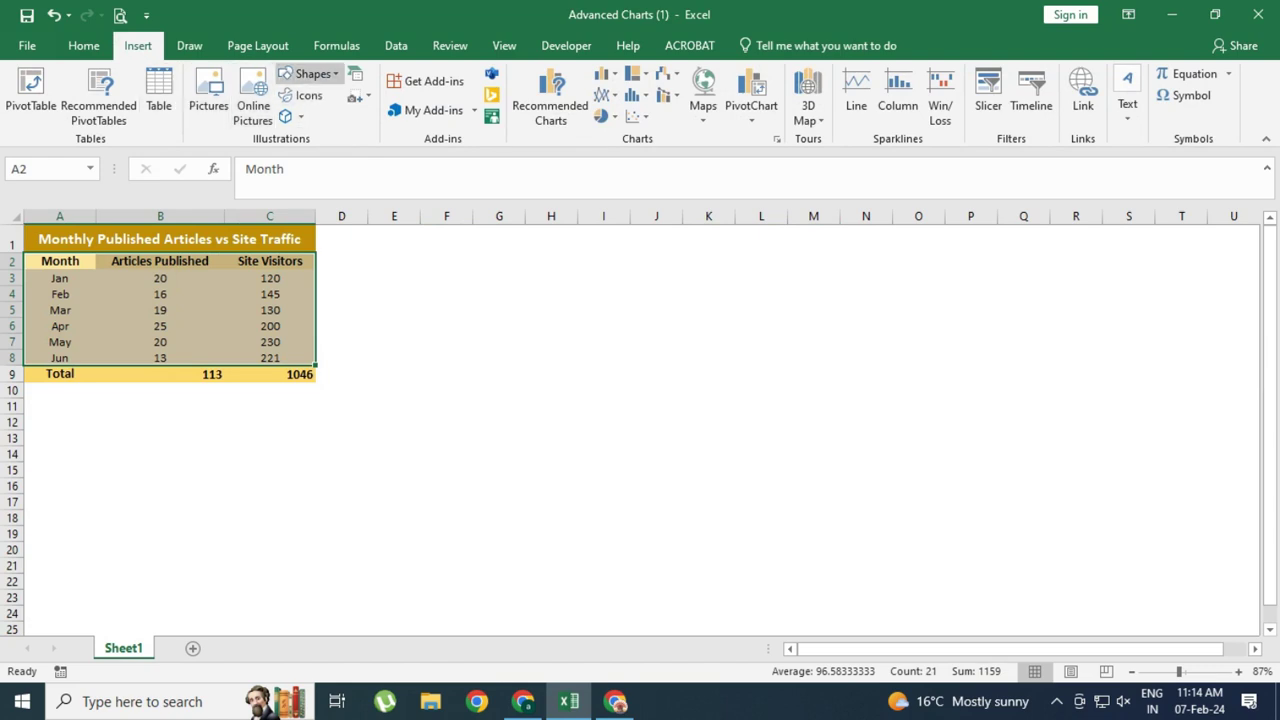
click(605, 73)
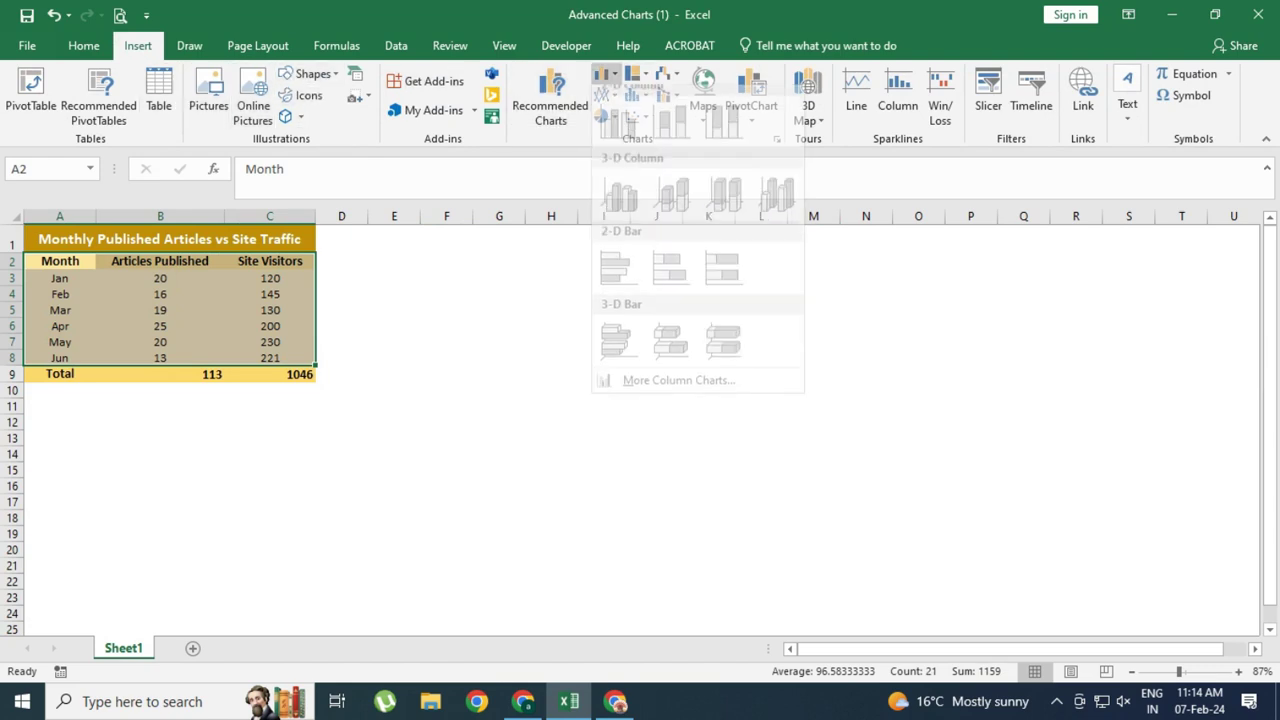
click(619, 198)
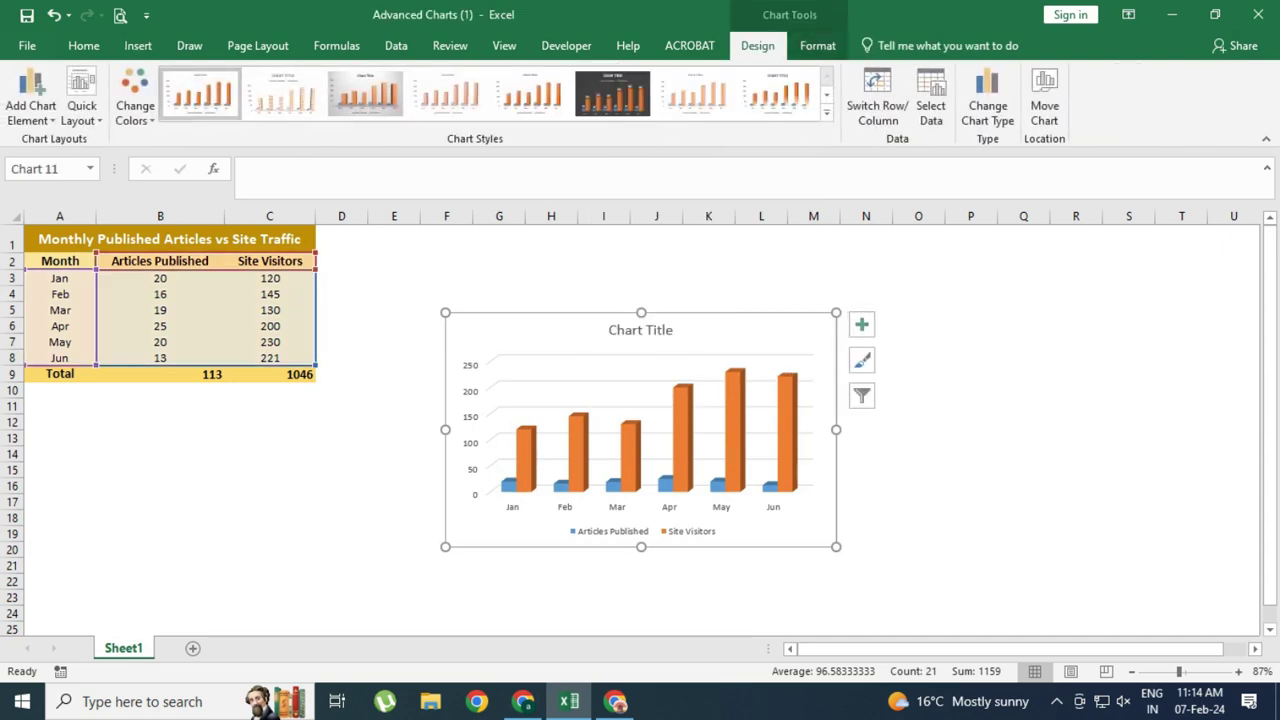
right_click(576, 408)
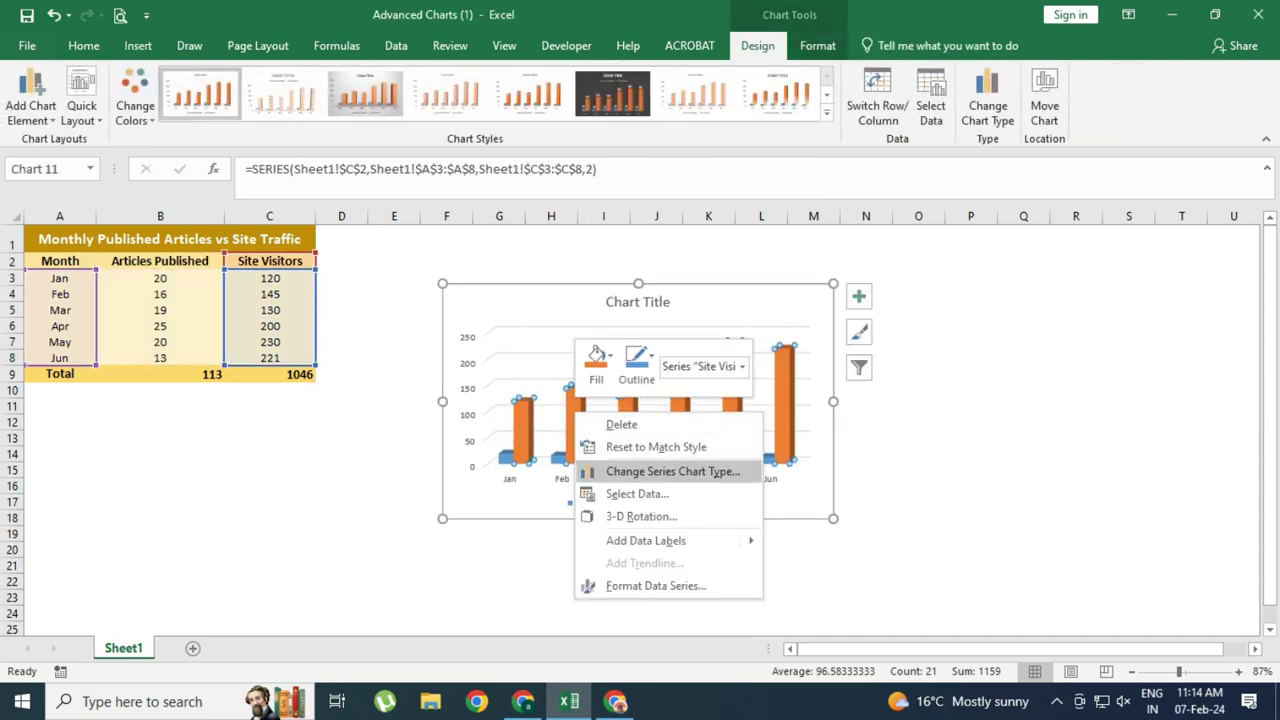
click(672, 471)
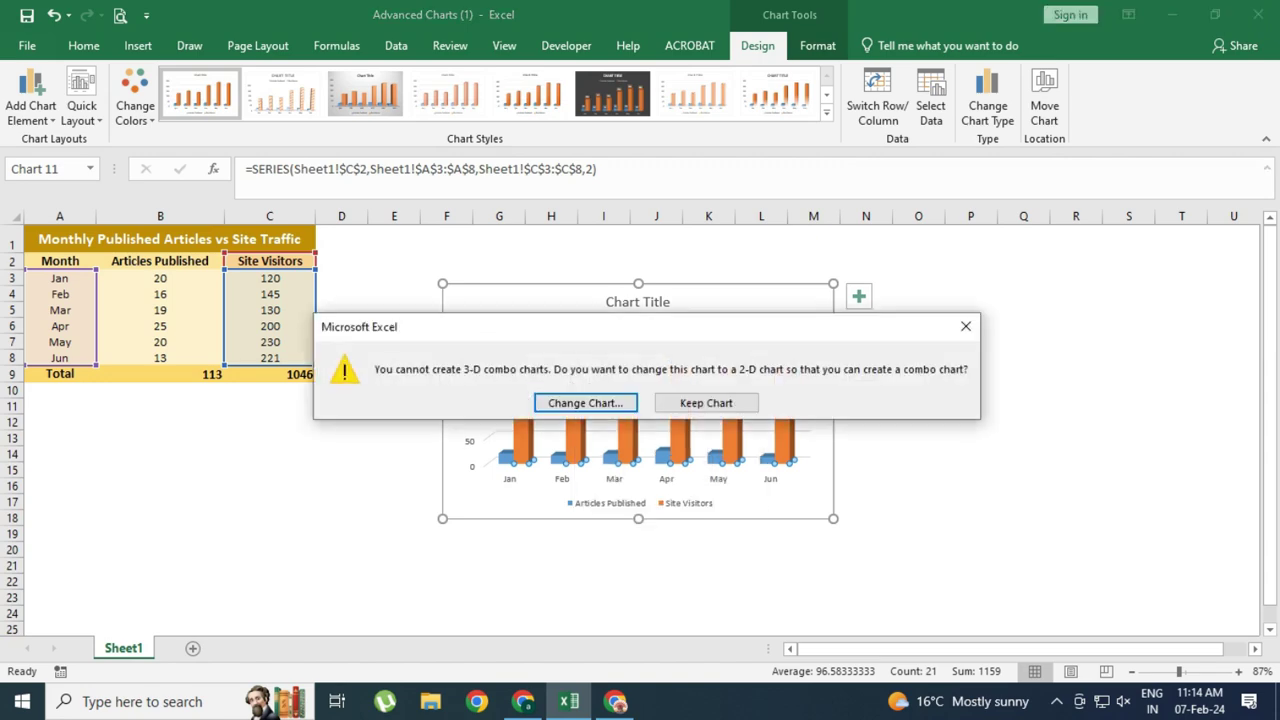
- Convert to 2-D and use a Clustered Column - Line combo with Site Visitors on a secondary axis
click(585, 402)
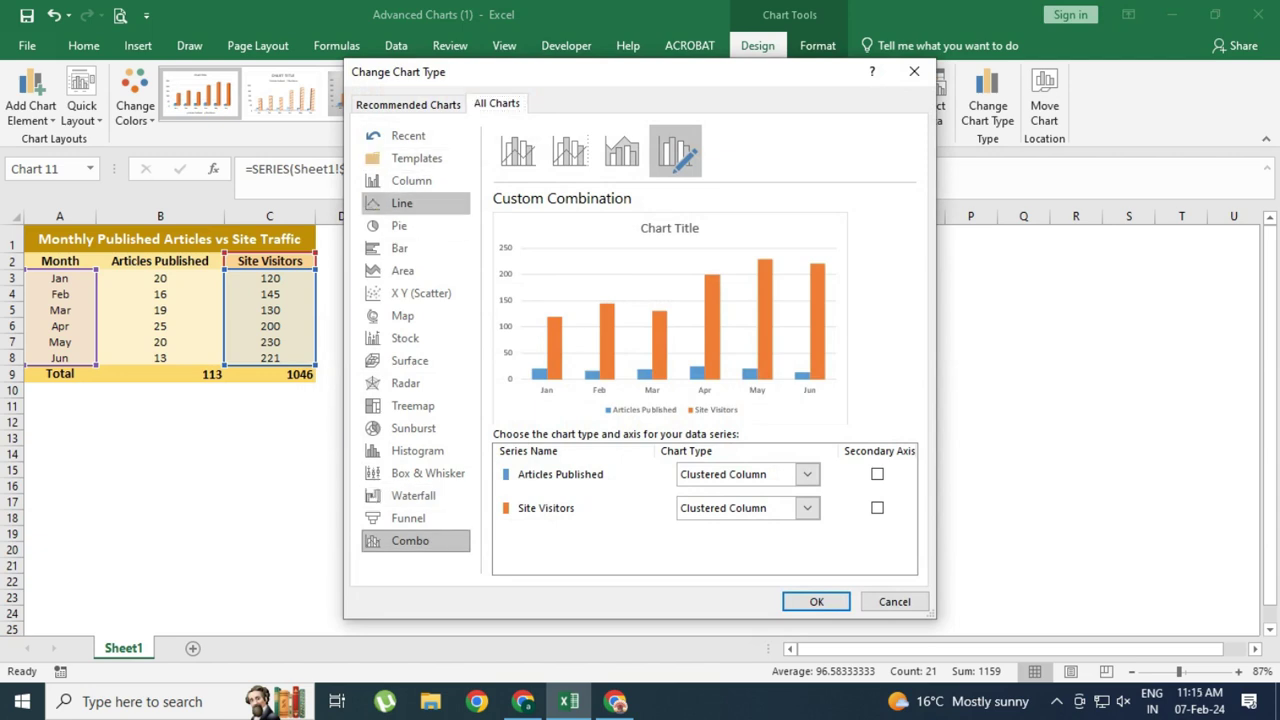
click(401, 203)
click(410, 540)
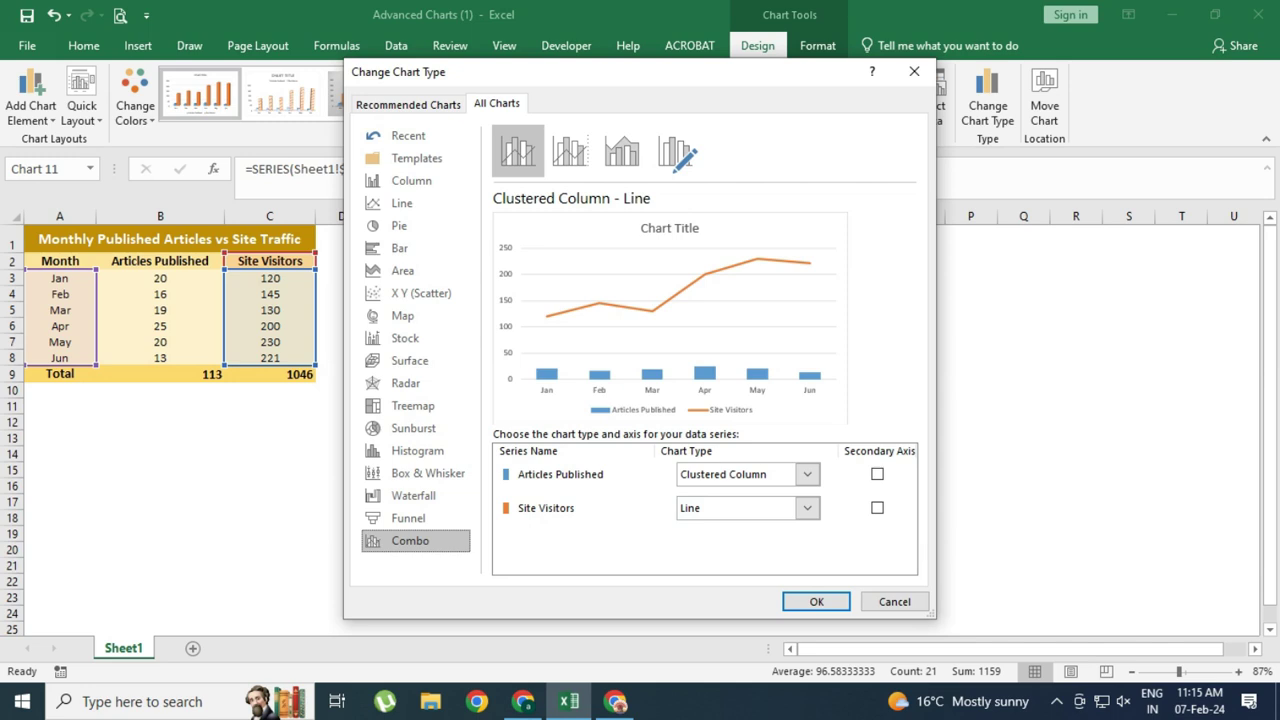
click(877, 508)
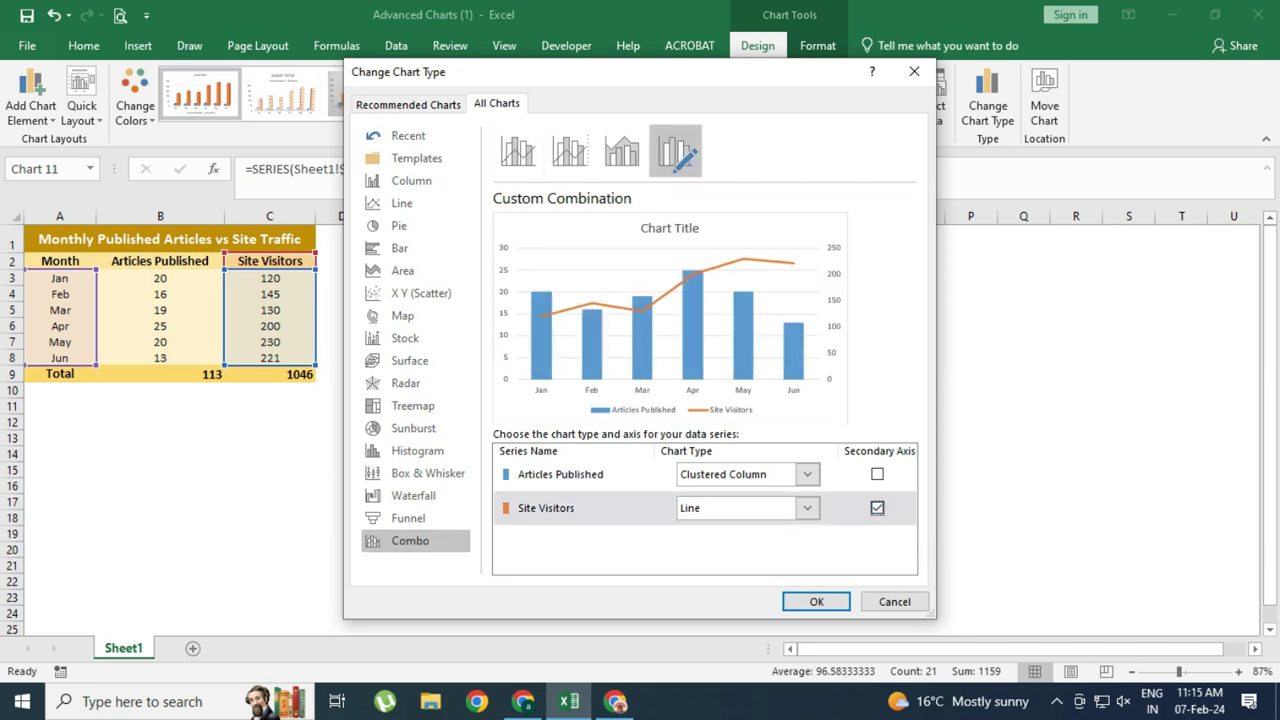
click(816, 601)
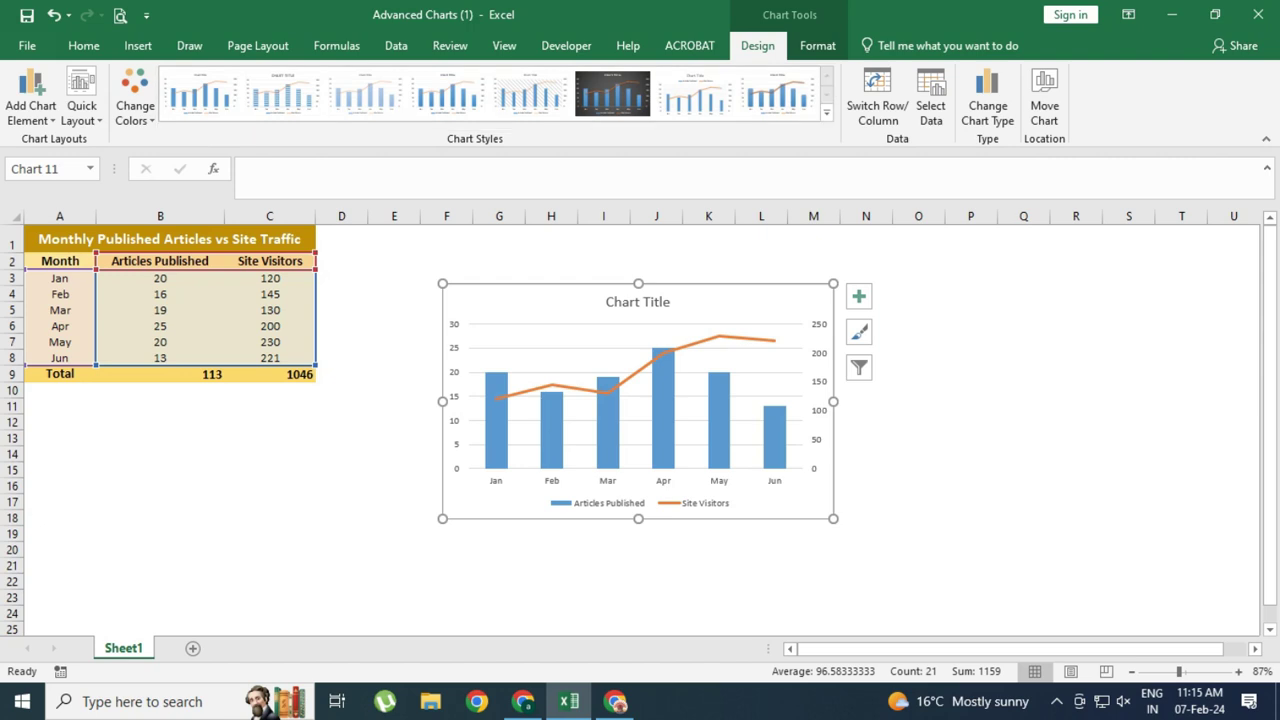
- Apply a dark chart style and fill the Articles Published columns pale yellow
click(612, 93)
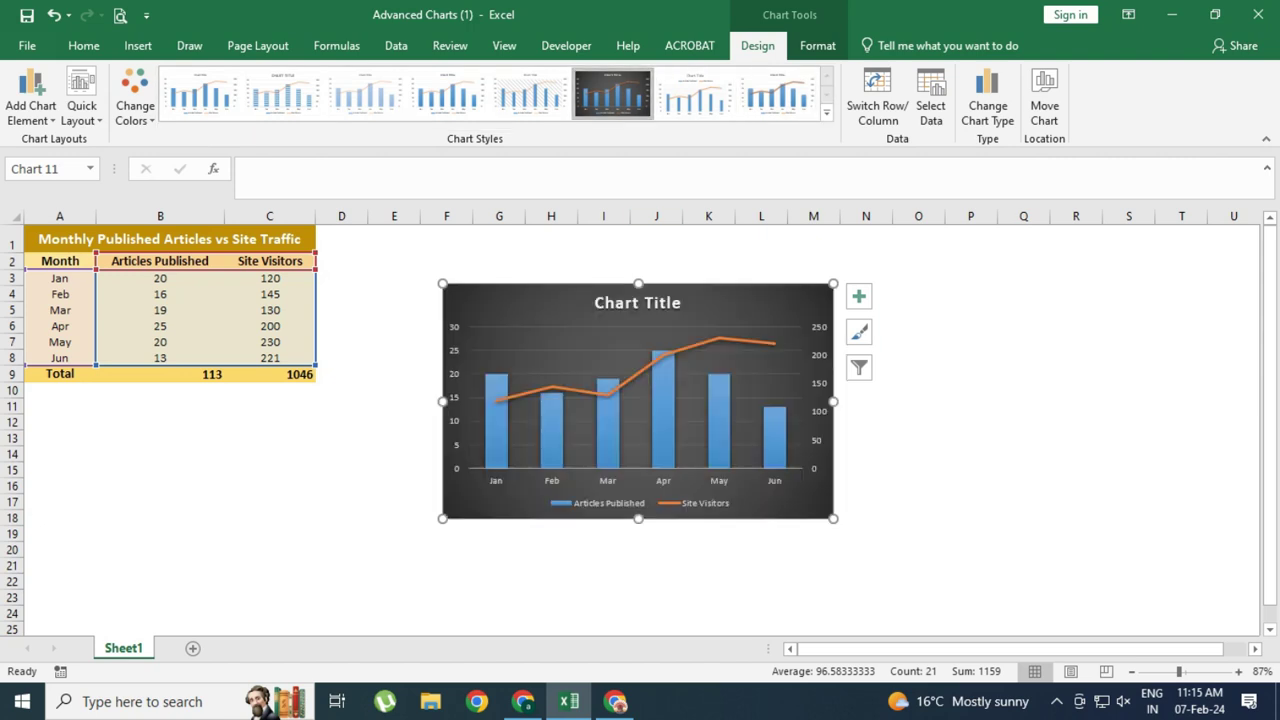
click(970, 405)
click(663, 410)
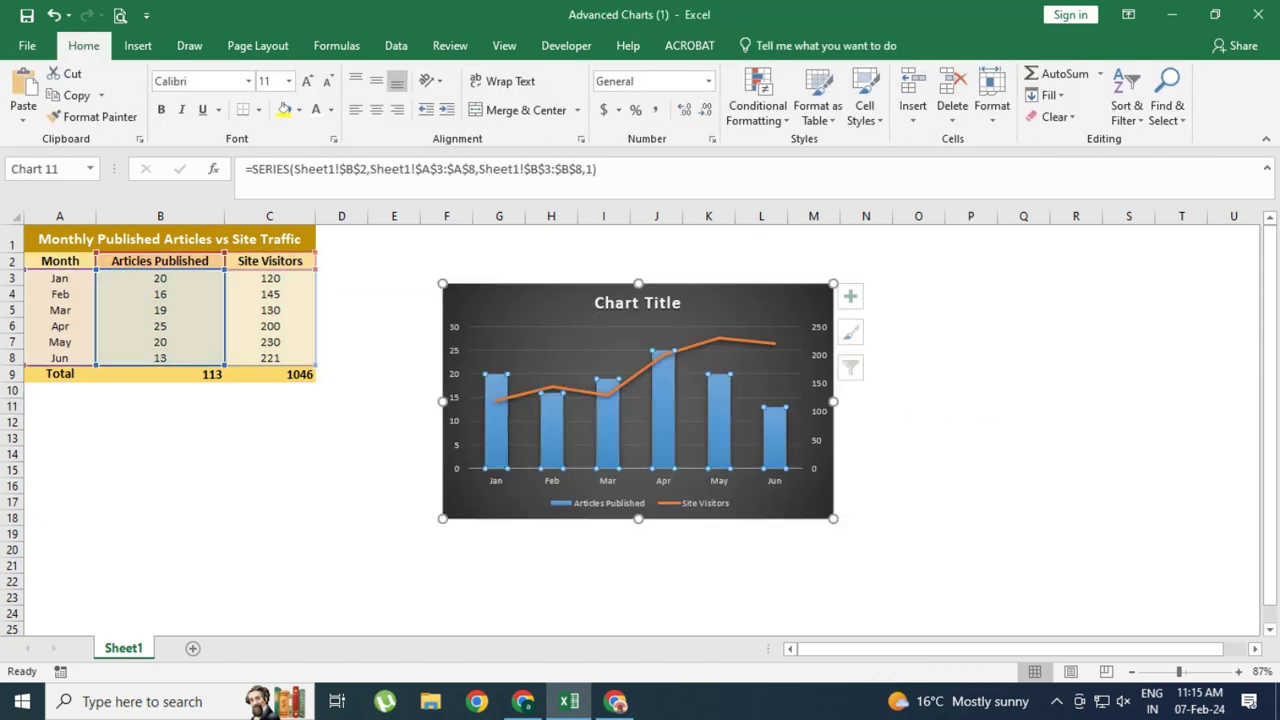
click(817, 45)
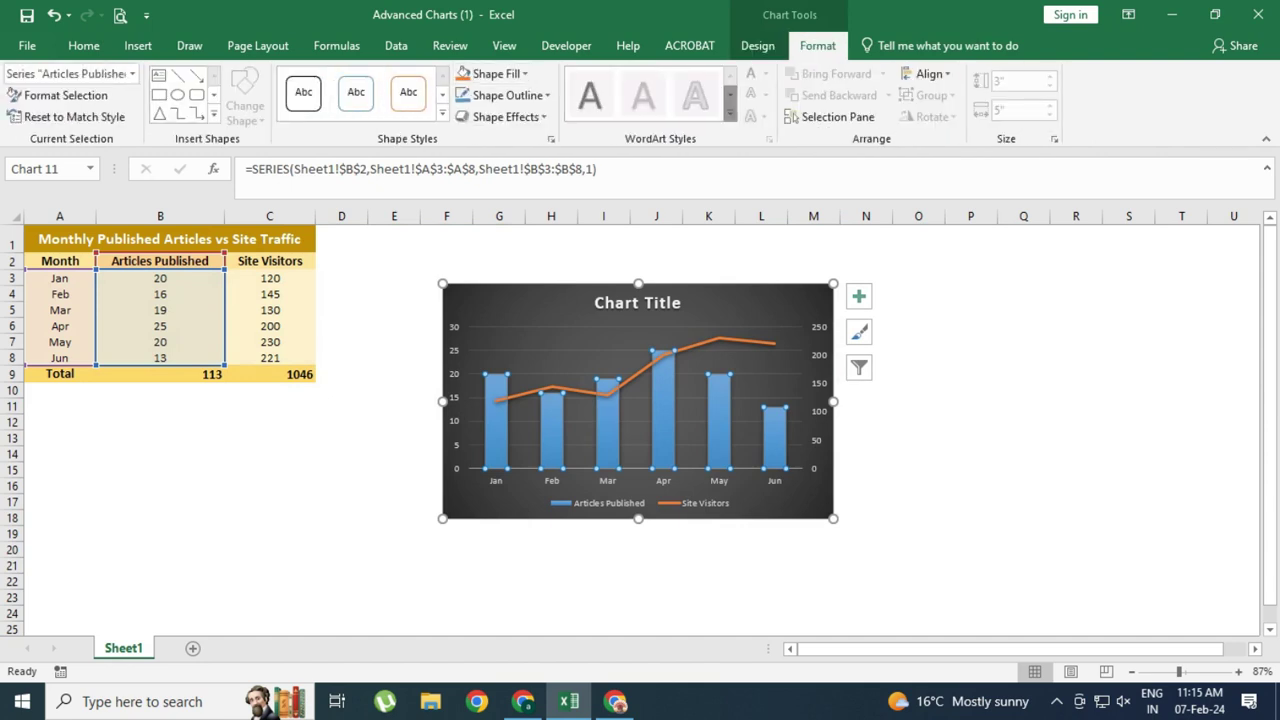
click(490, 73)
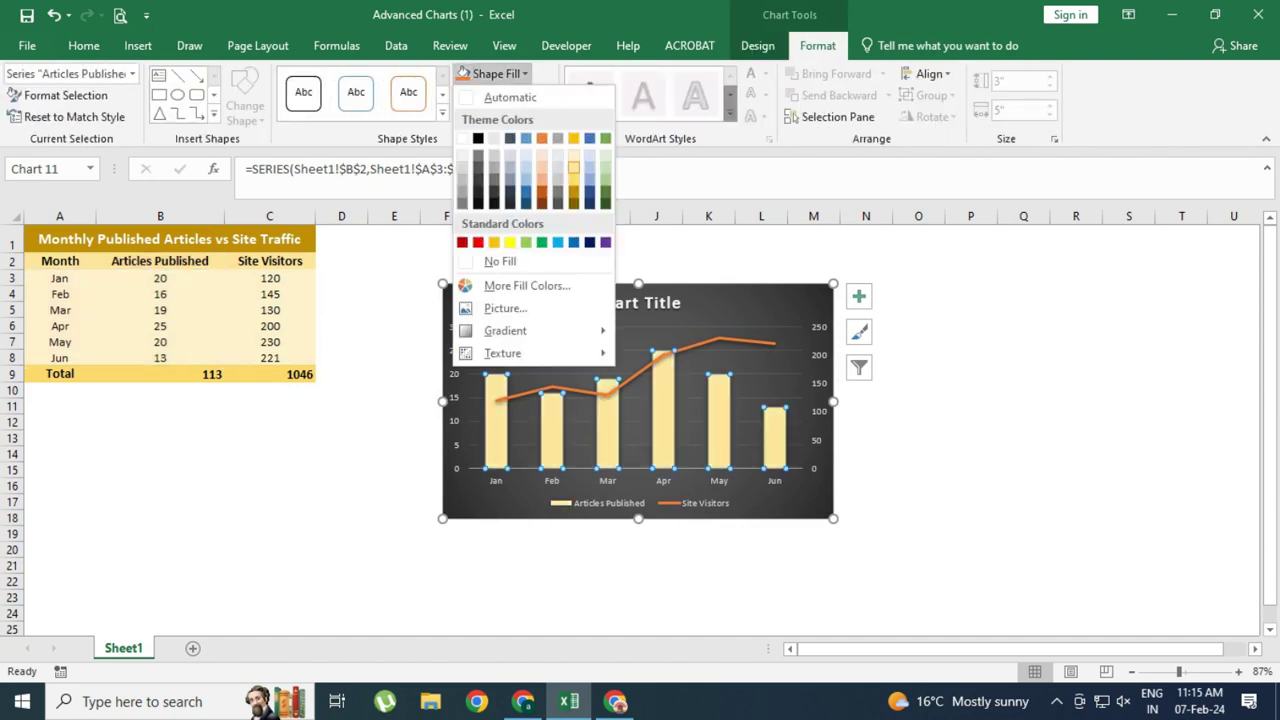
click(573, 167)
click(970, 485)
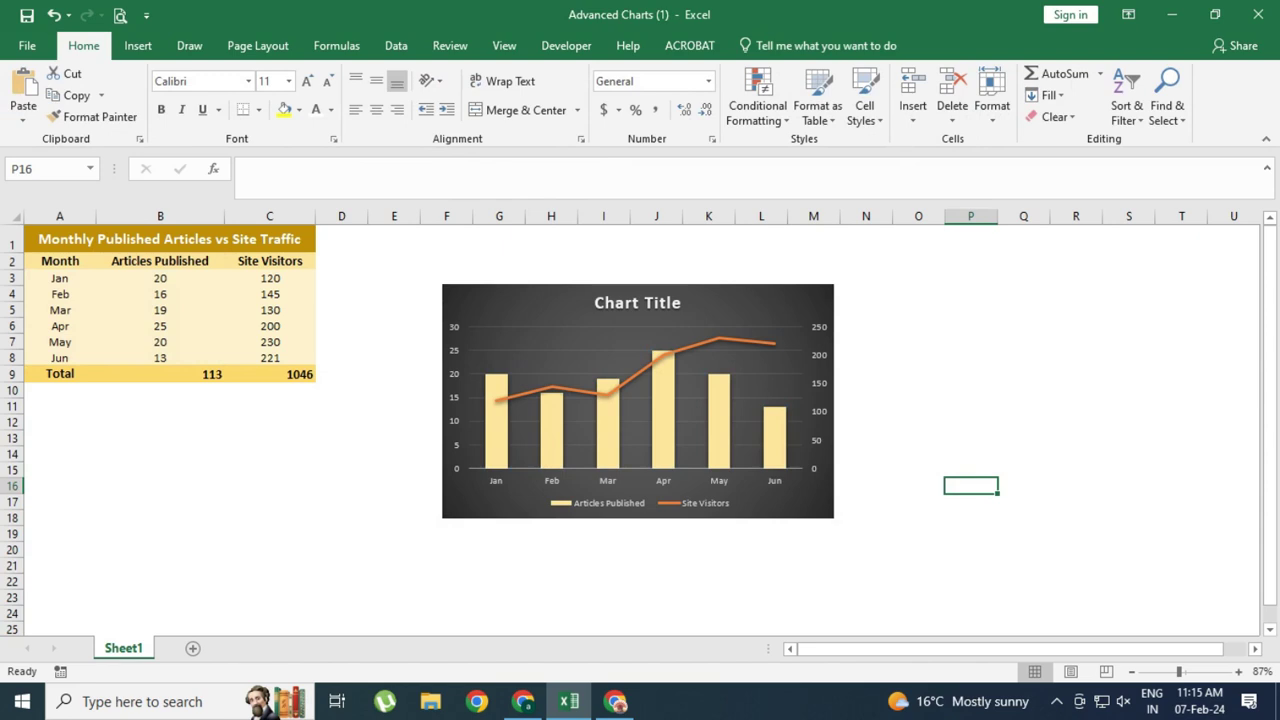
- Colour the Site Visitors line Gold, Accent 4
click(719, 340)
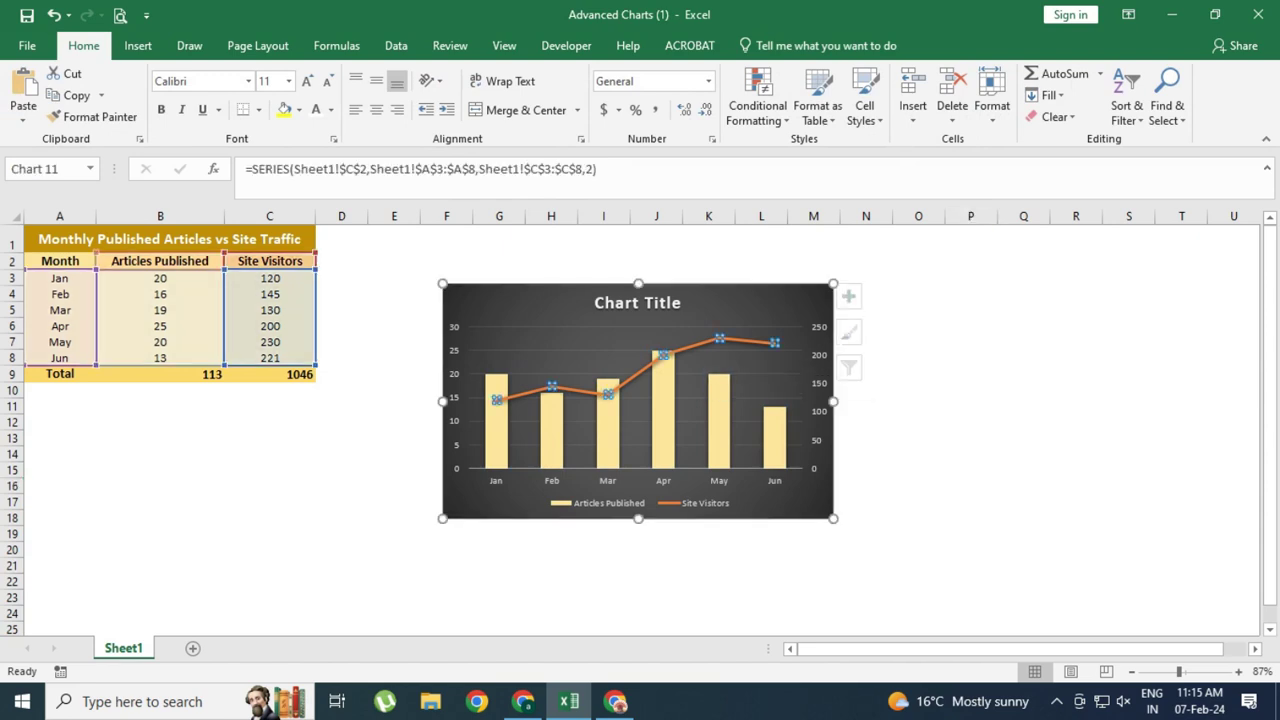
click(508, 95)
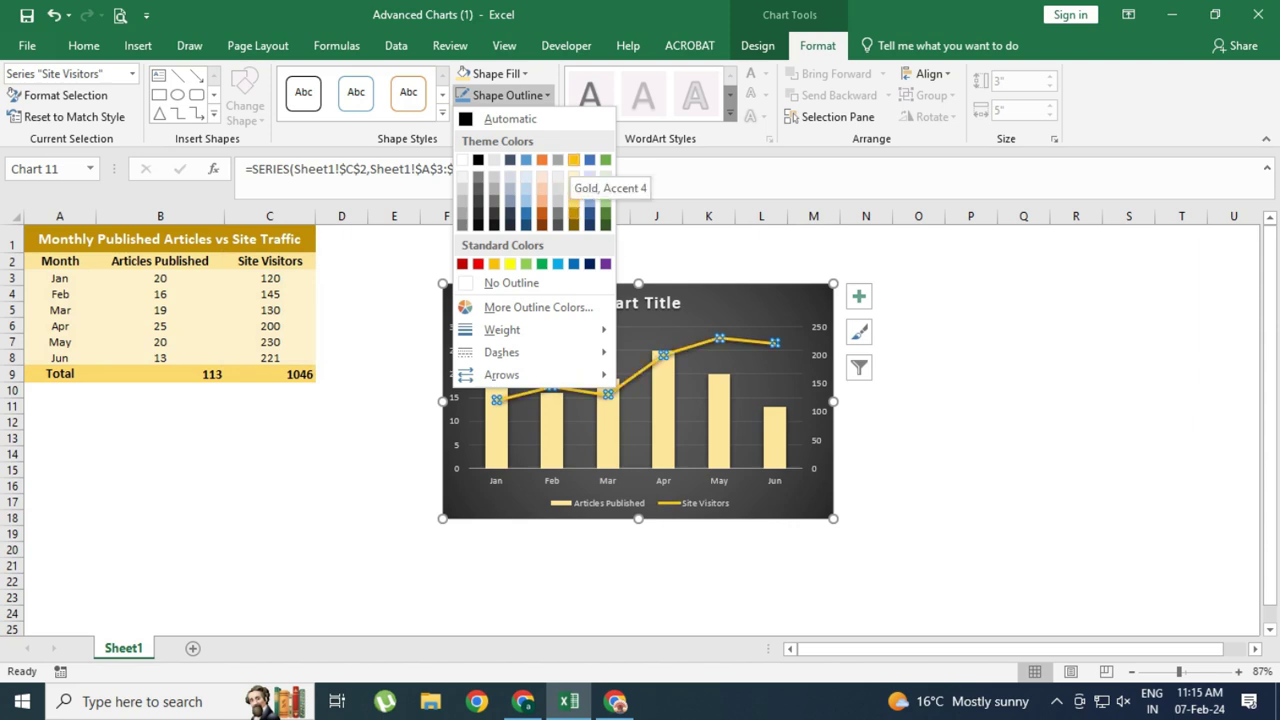
key(Escape)
click(970, 485)
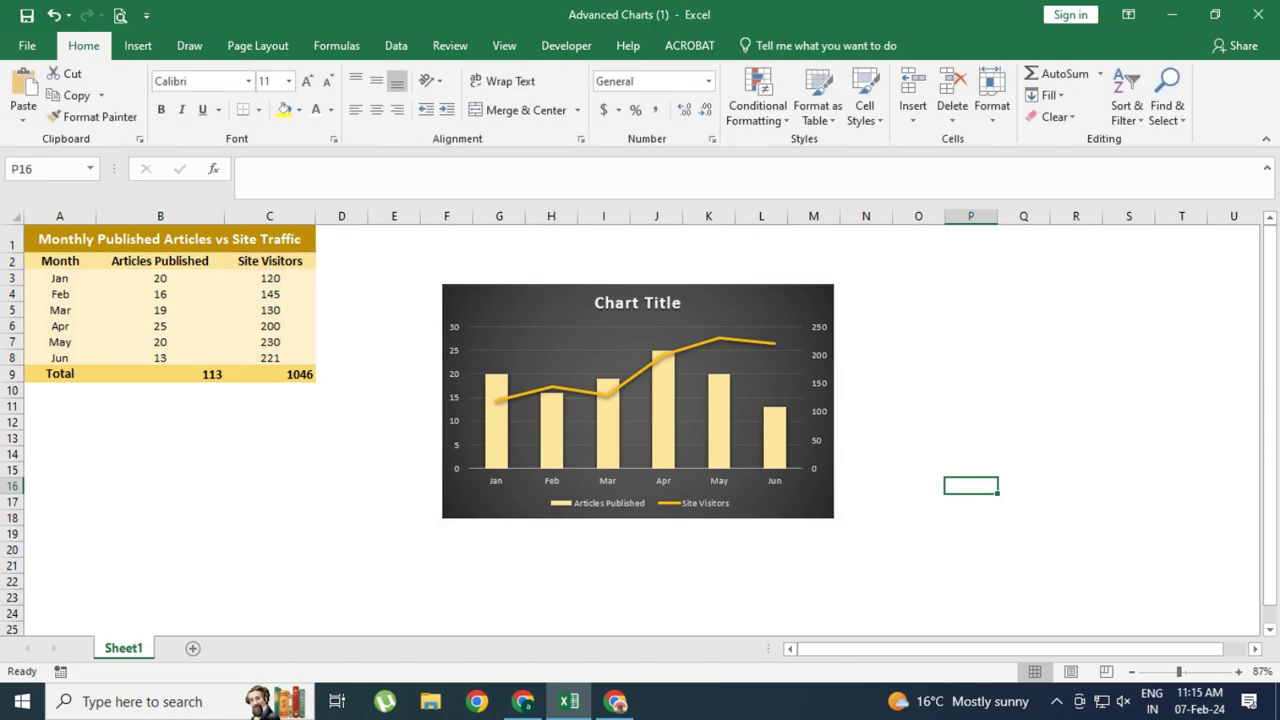
- Move the chart up and left, add axis titles, and re-add the chart title placeholder
drag(637, 302, 603, 258)
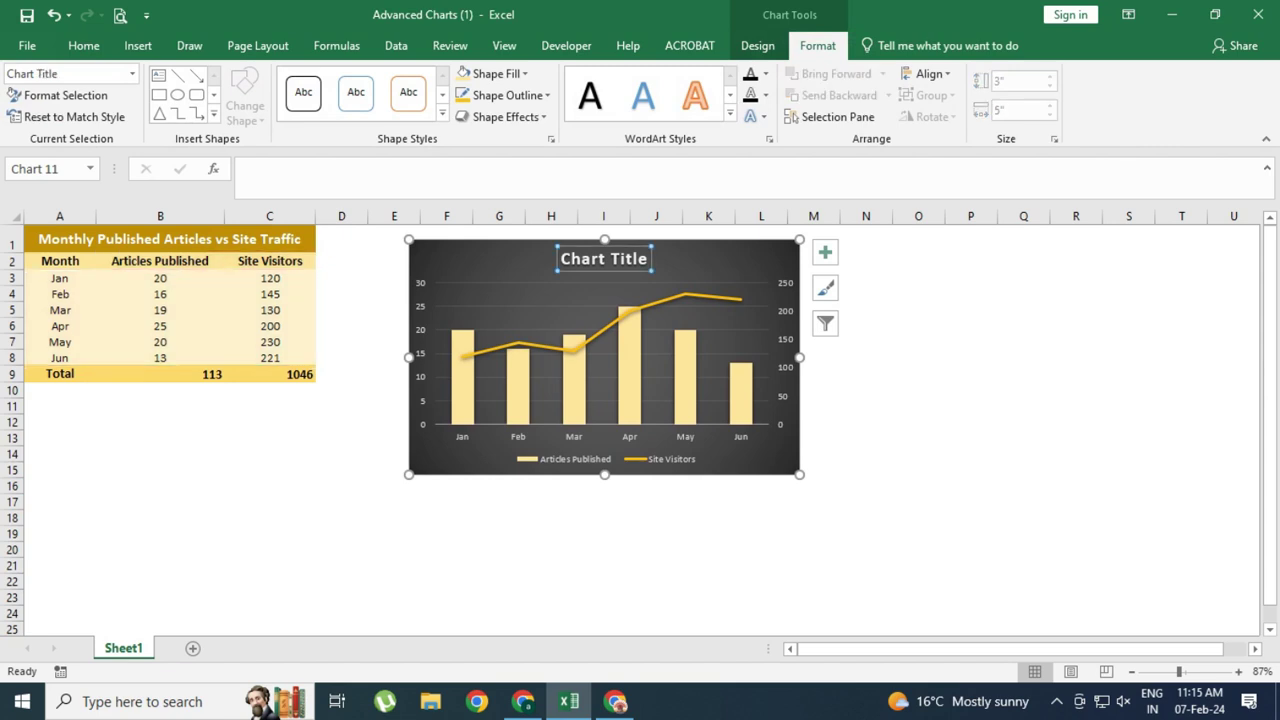
click(825, 252)
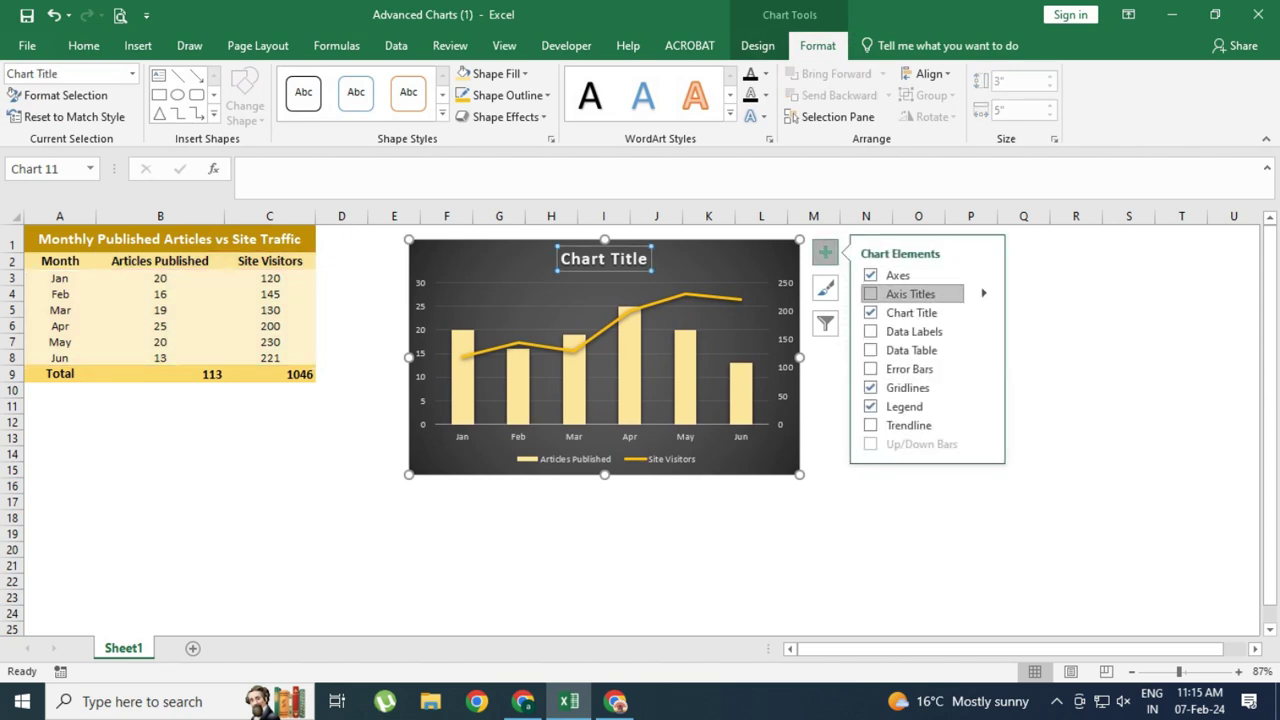
click(870, 293)
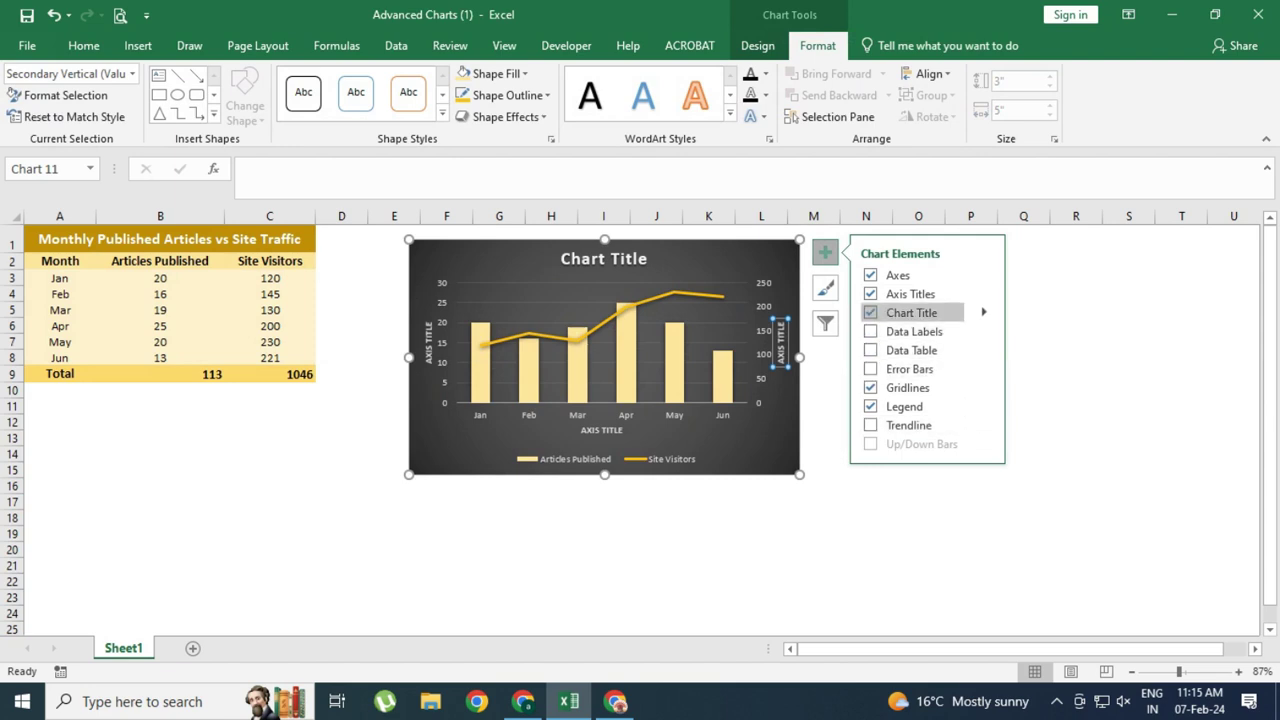
click(870, 312)
click(870, 312)
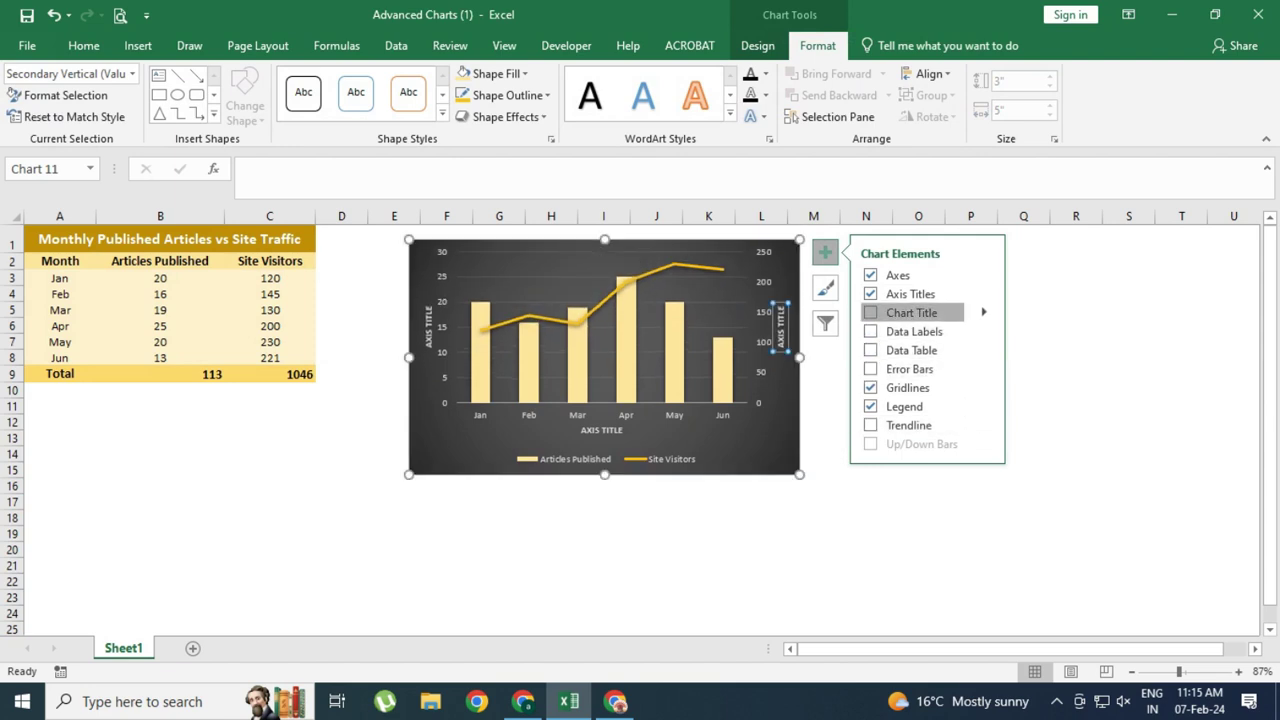
click(636, 258)
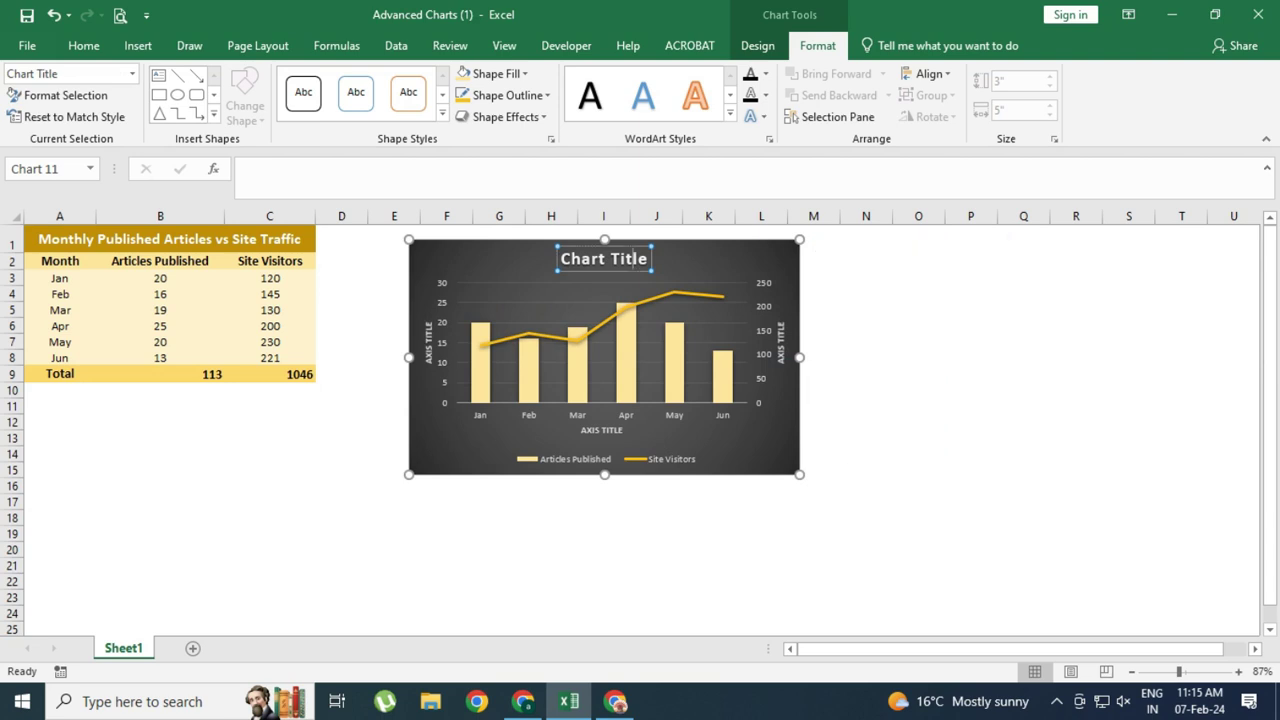
click(636, 258)
- Replace the placeholder title with 'Monthly Published Articles Site Traffic', correcting typos along the way
drag(636, 258, 553, 258)
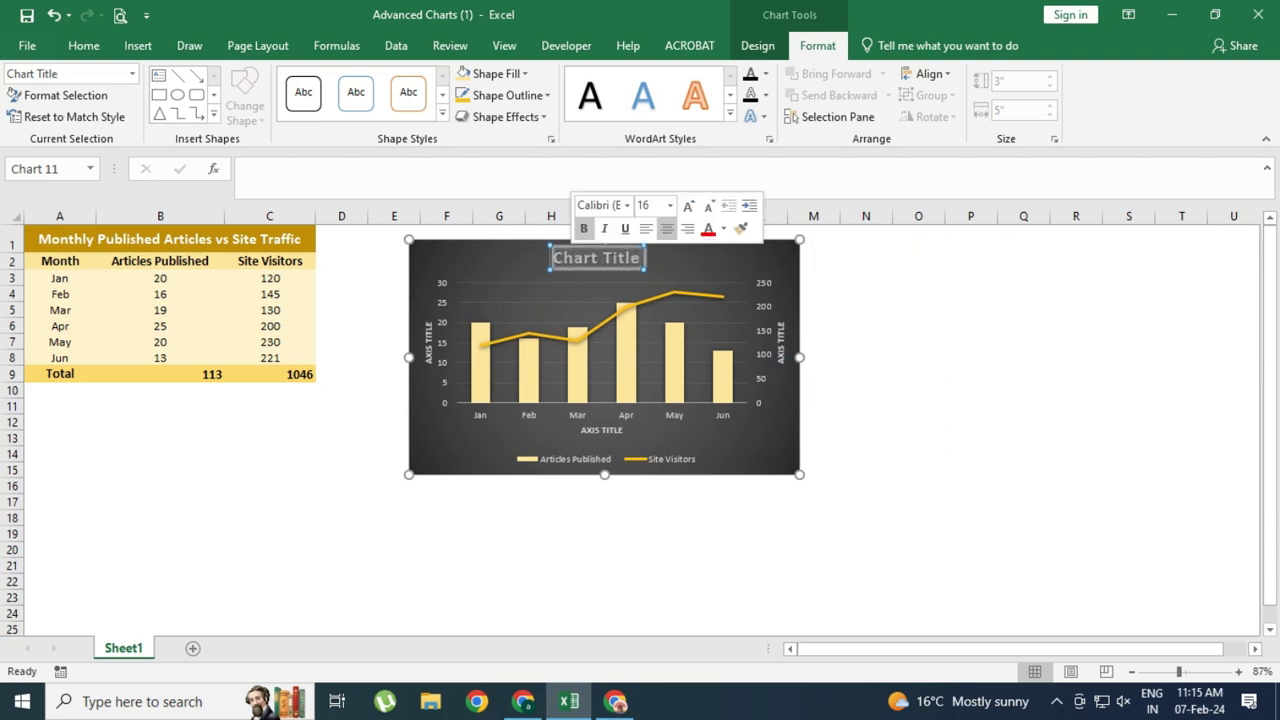
text(M)
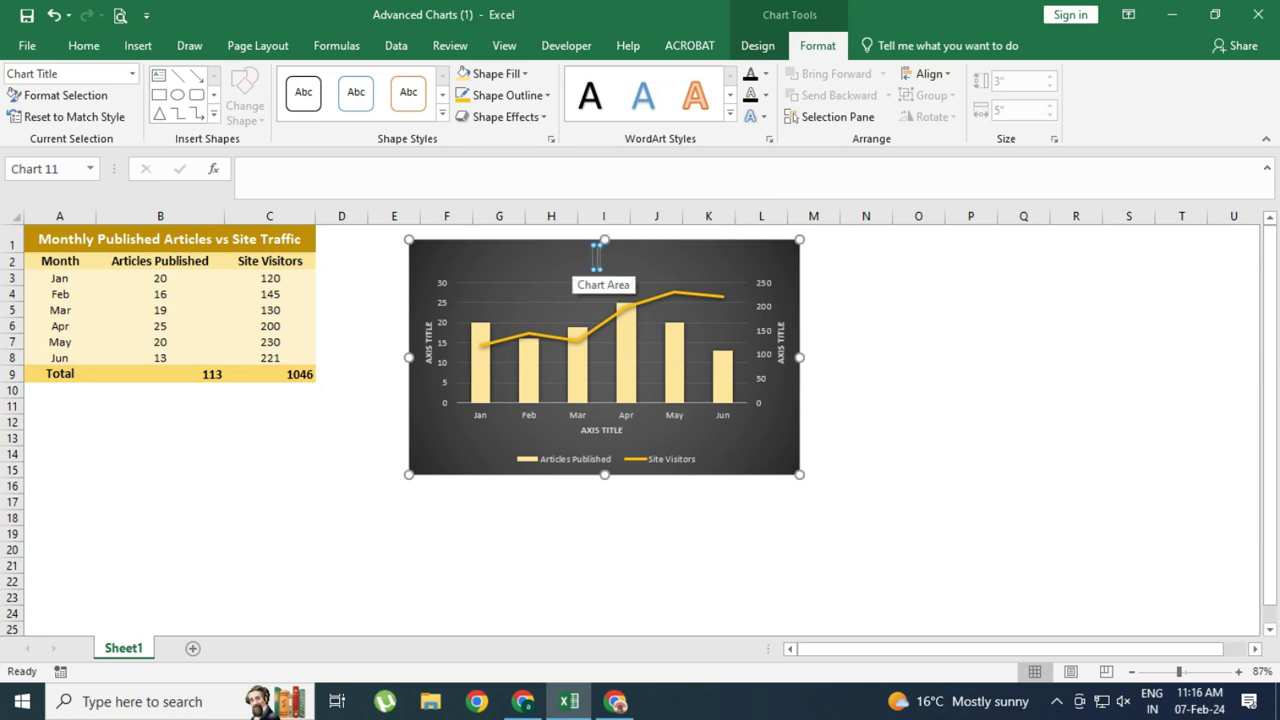
text(on)
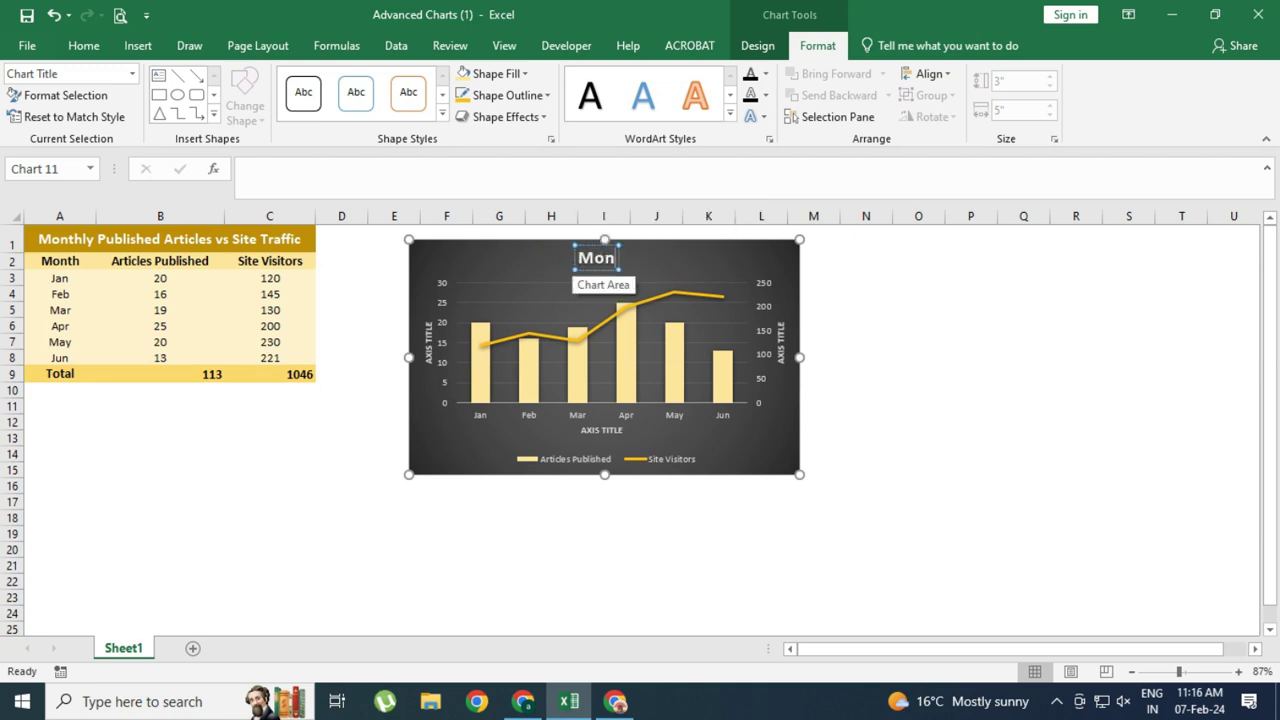
text(thly p)
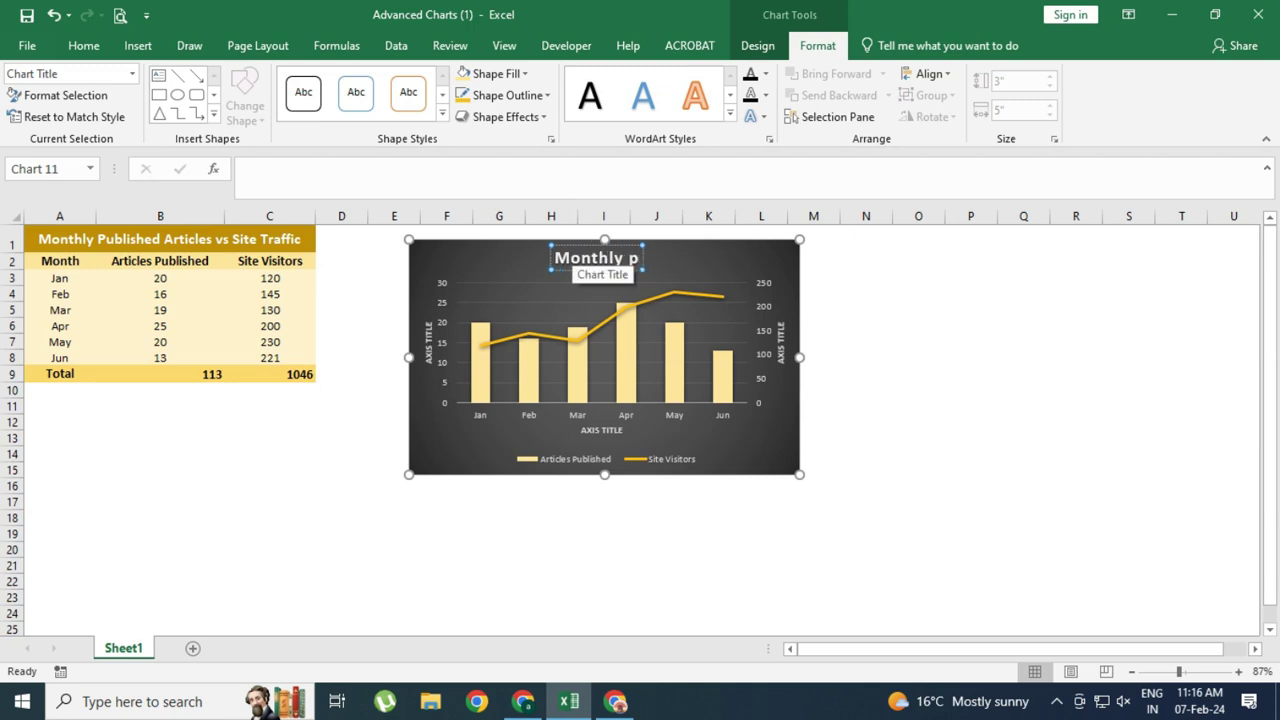
key(BackSpace)
text(P)
text(ublishe)
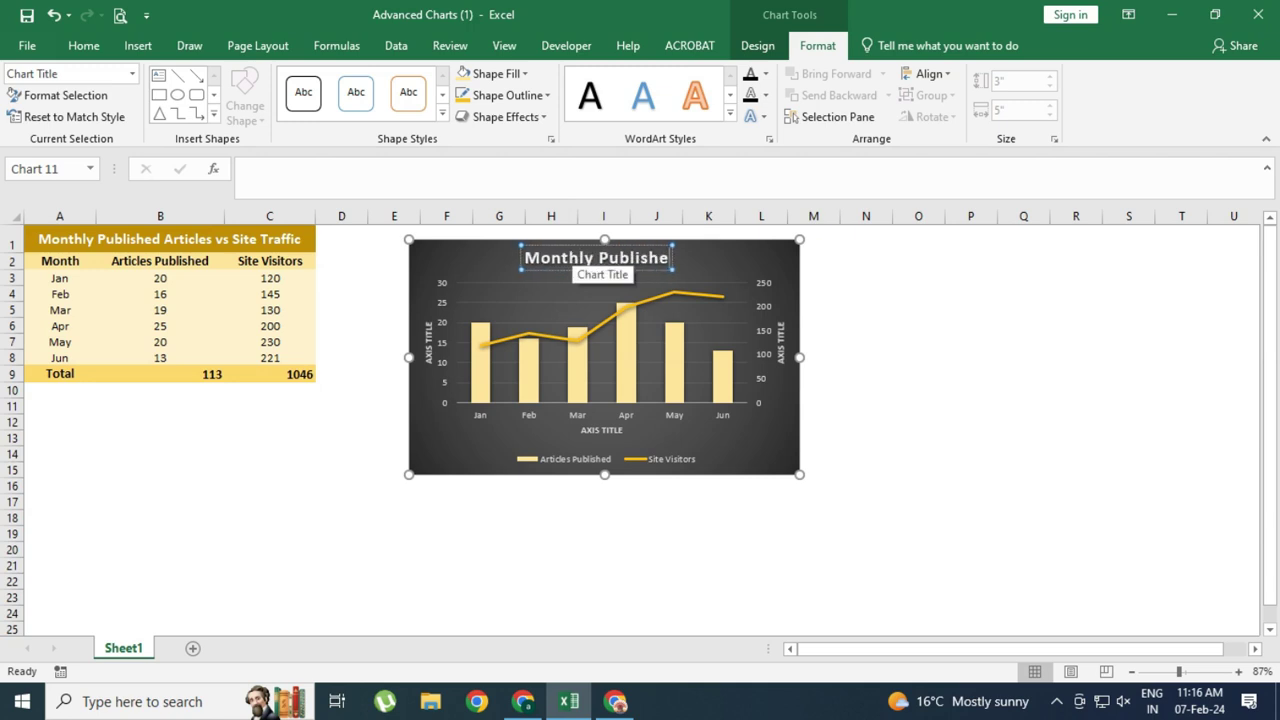
text(d A)
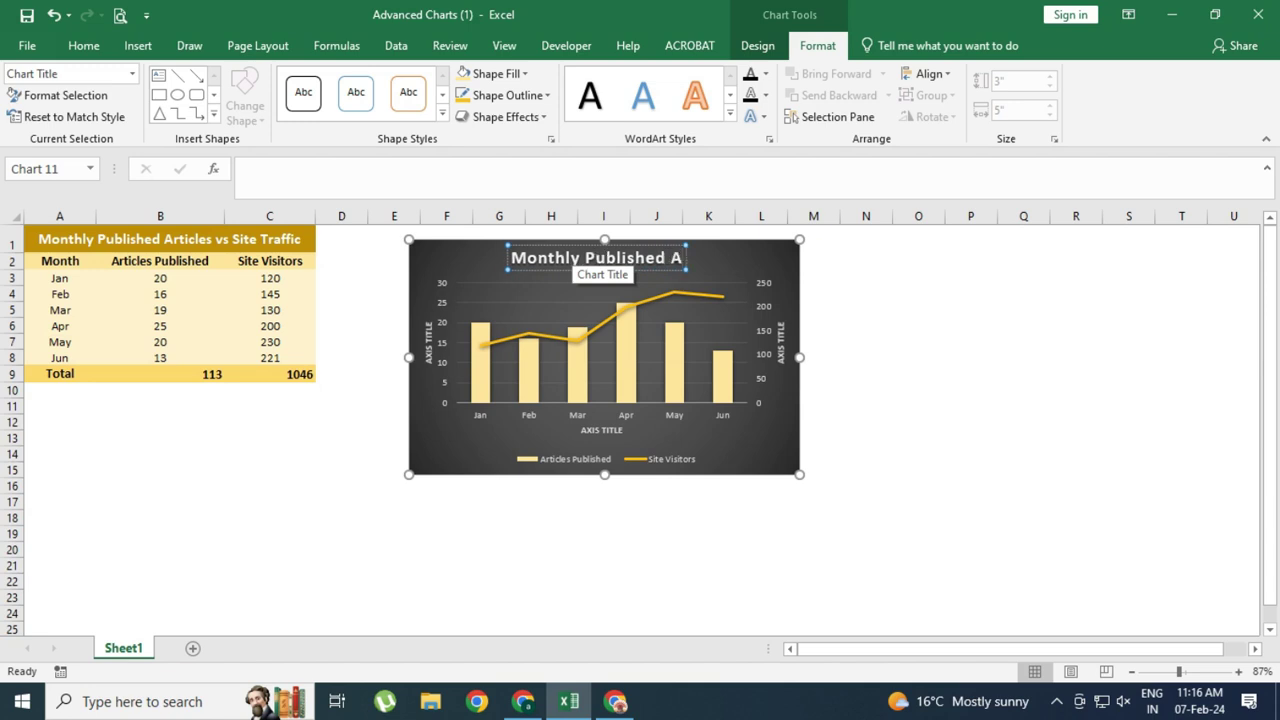
text(rti)
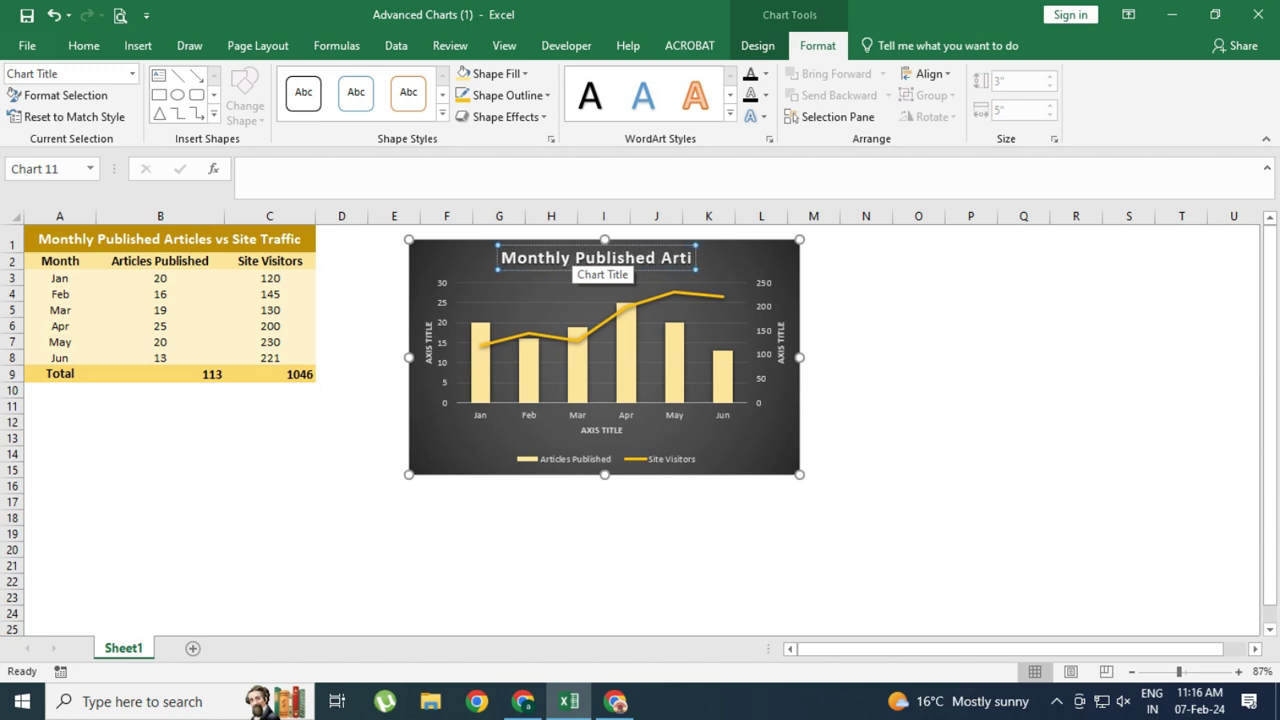
text(clas)
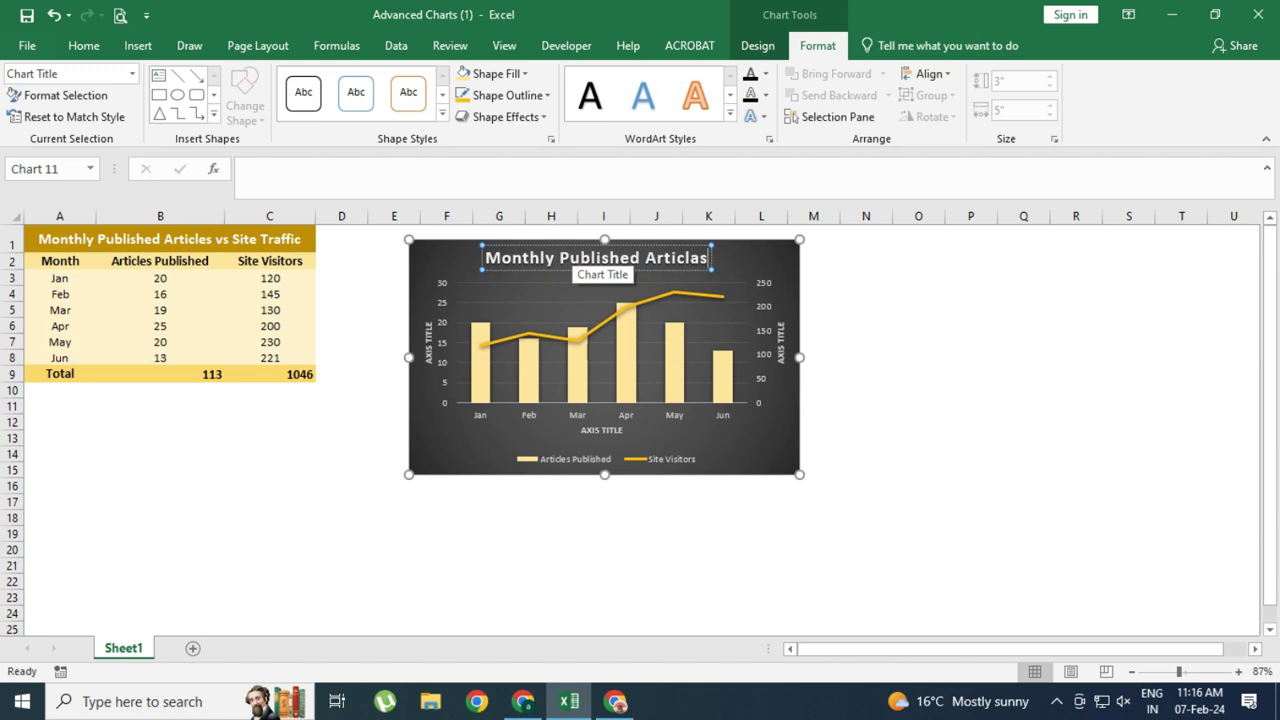
key(BackSpace)
key(BackSpace)
key(BackSpace)
text(les)
text( vs)
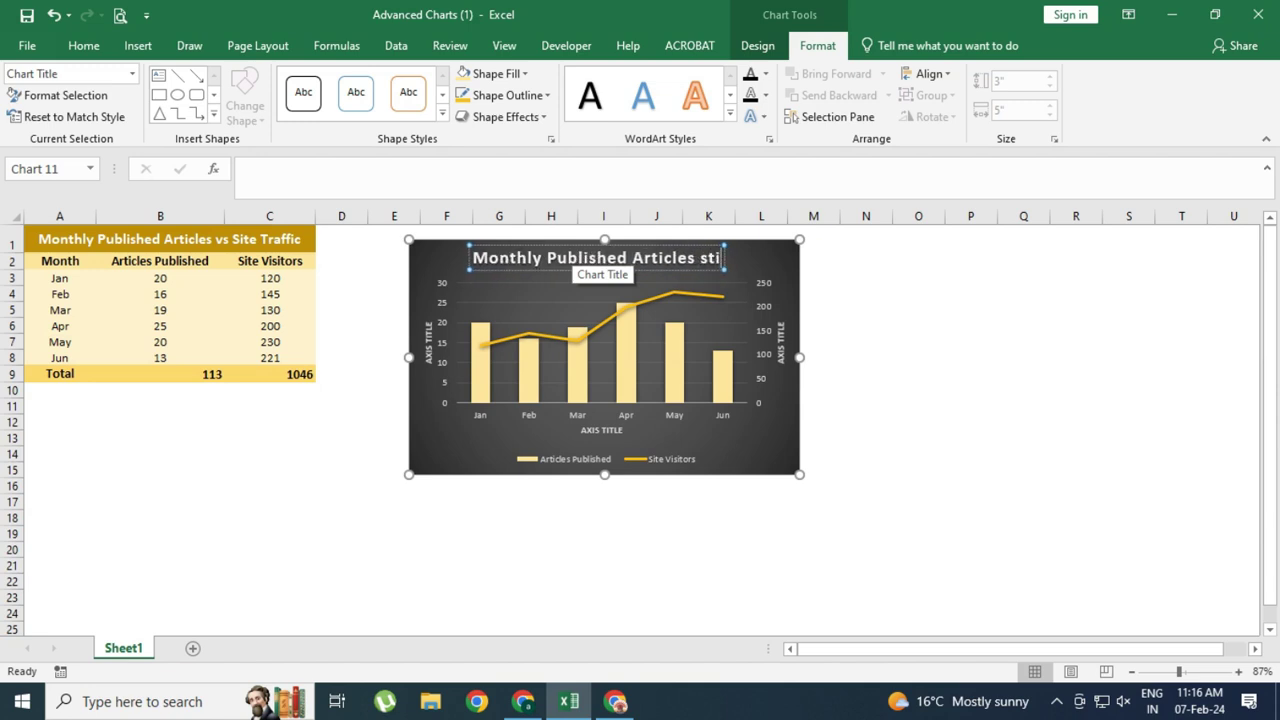
key(BackSpace)
key(BackSpace)
key(BackSpace)
text(S)
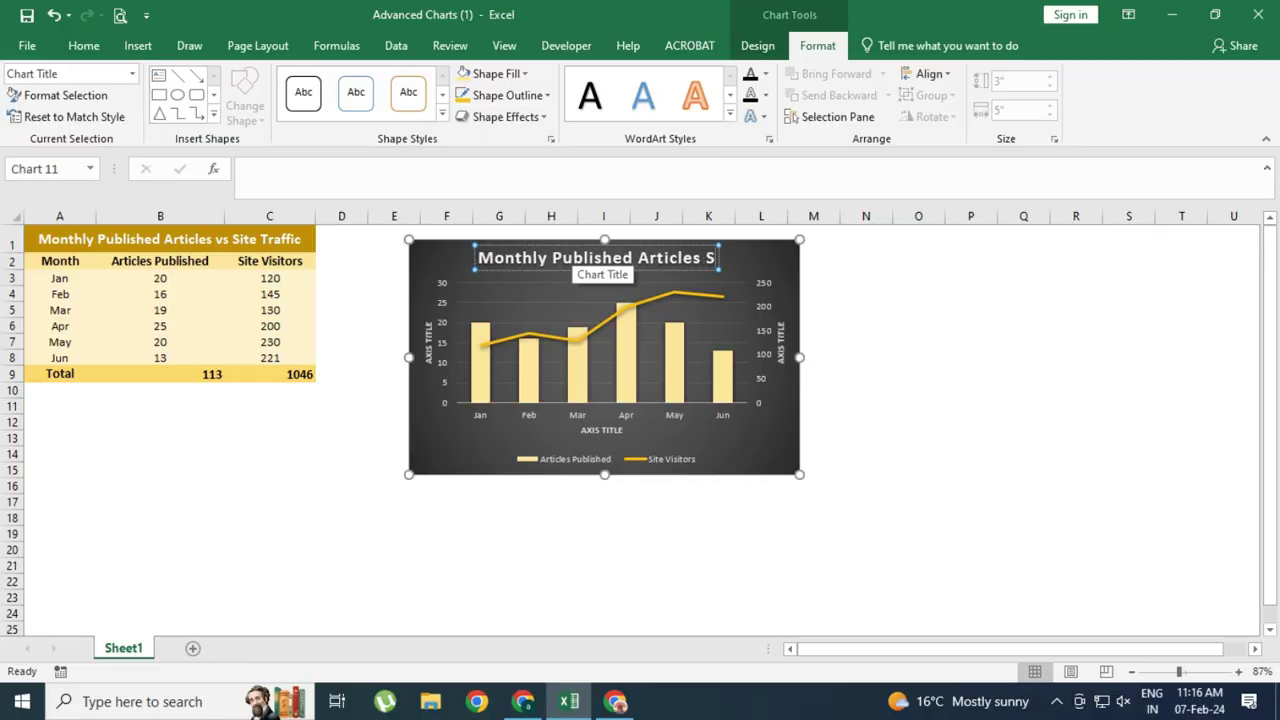
text(ite T)
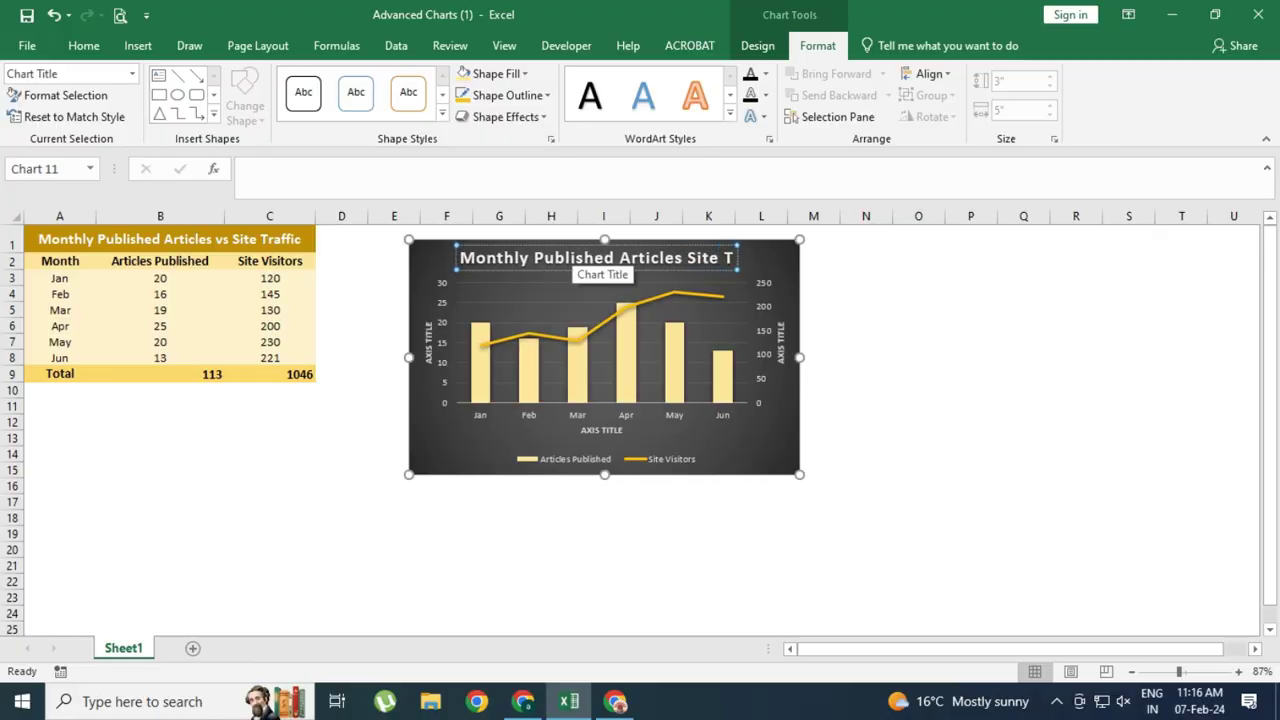
text(e)
text(raff)
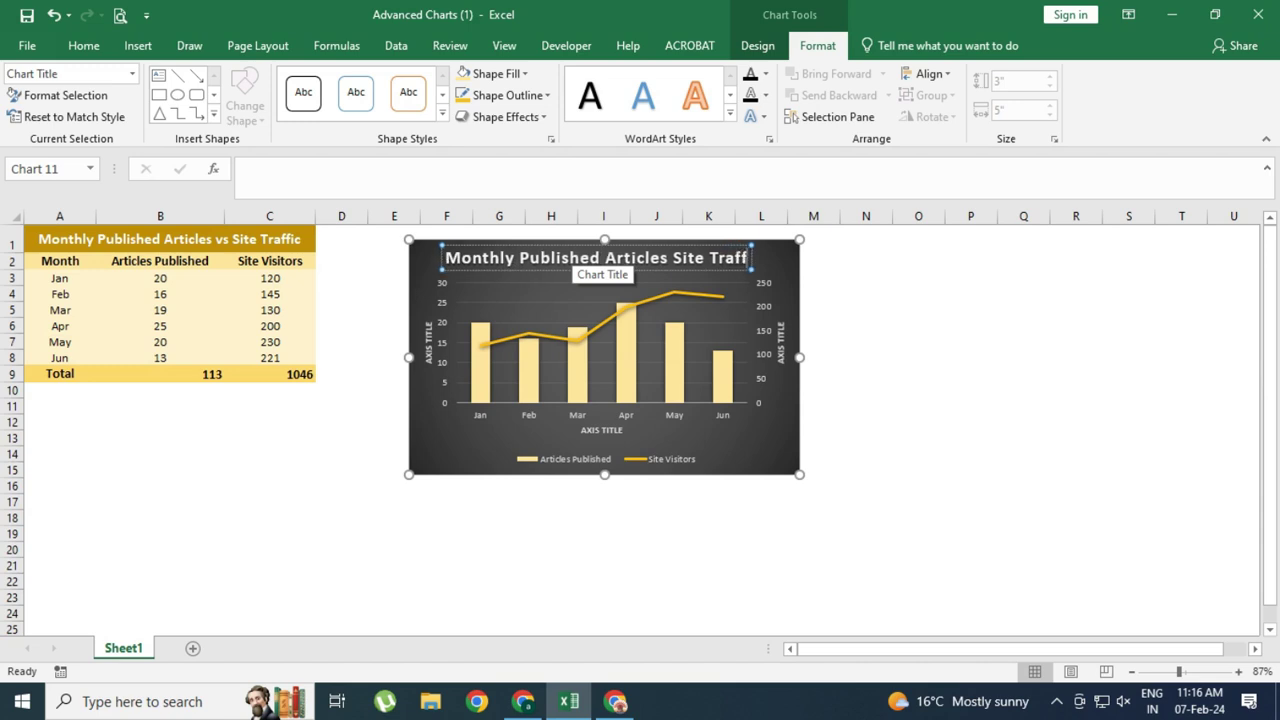
text(ic)
click(1052, 356)
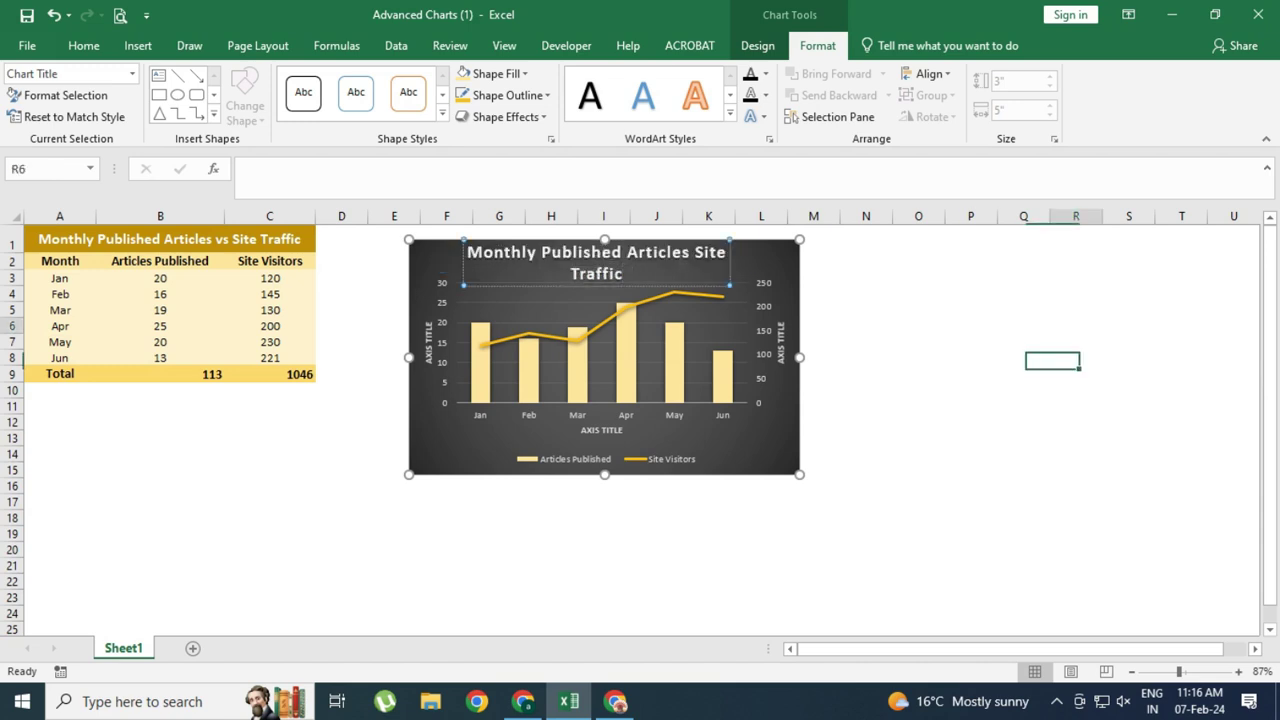
click(667, 268)
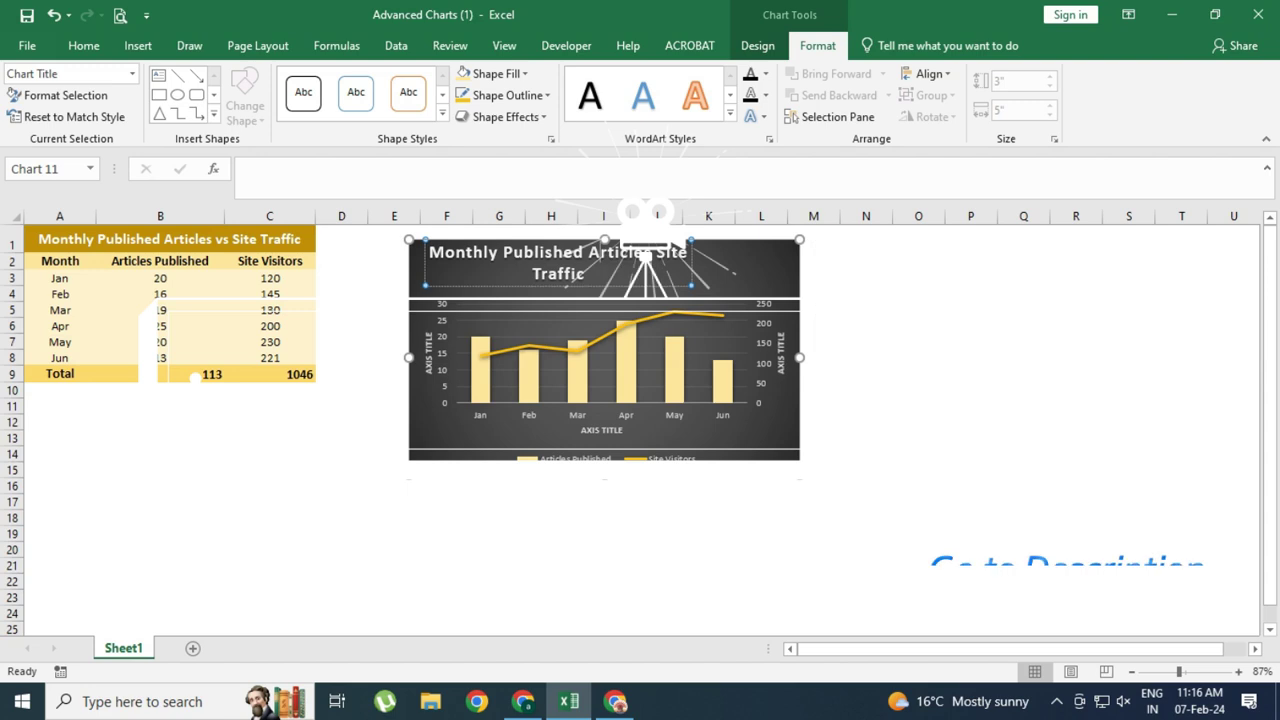
- Decrease the chart title's font size so it fits on one centred line
triple_click(558, 252)
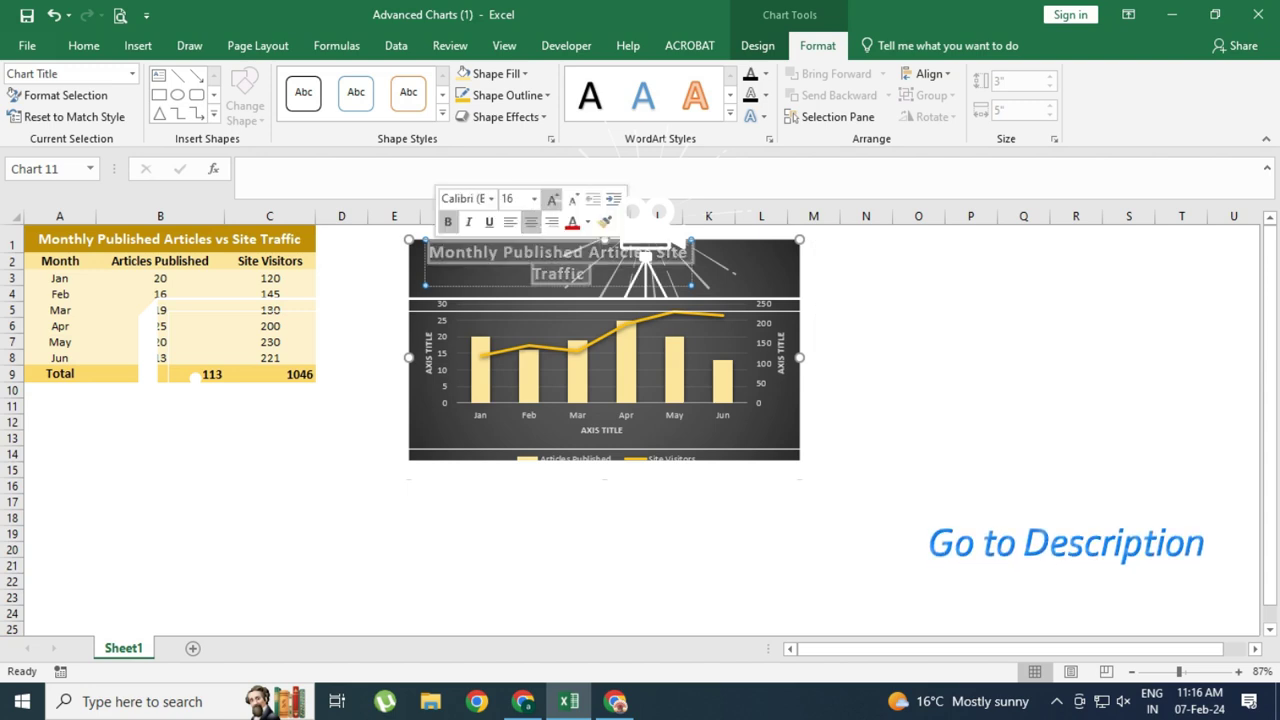
click(573, 198)
click(918, 341)
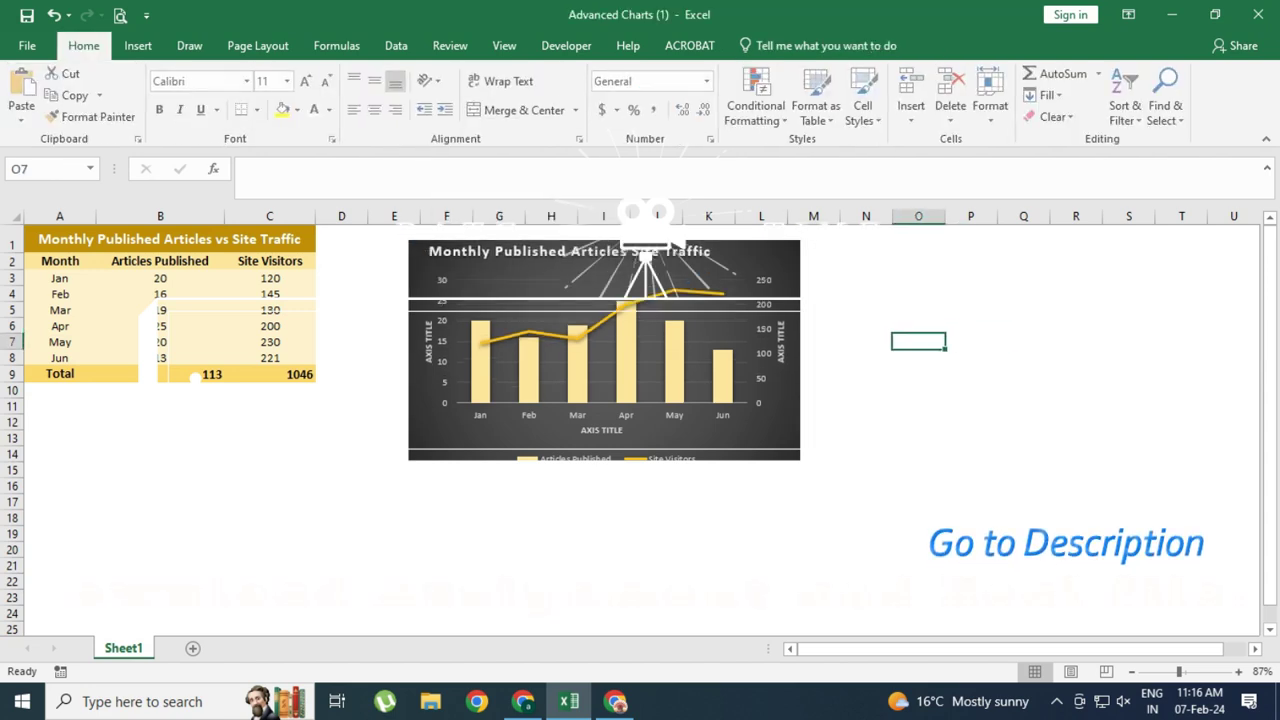
click(569, 251)
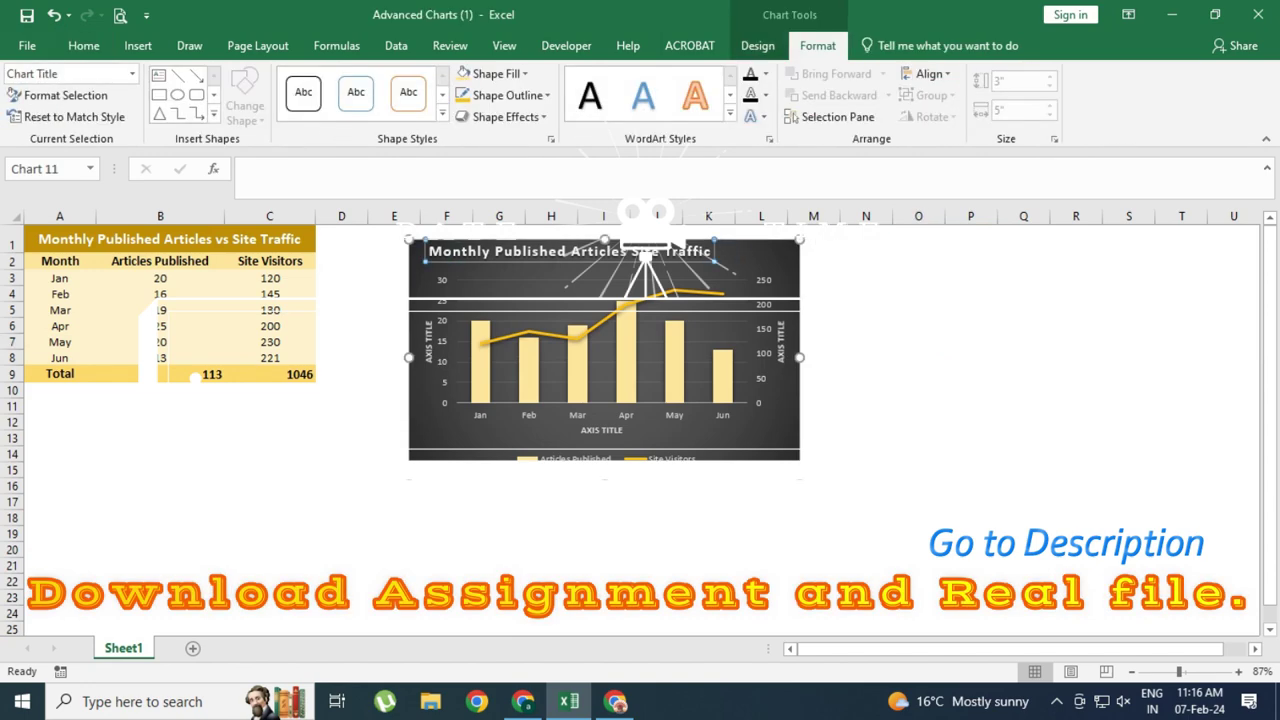
click(970, 341)
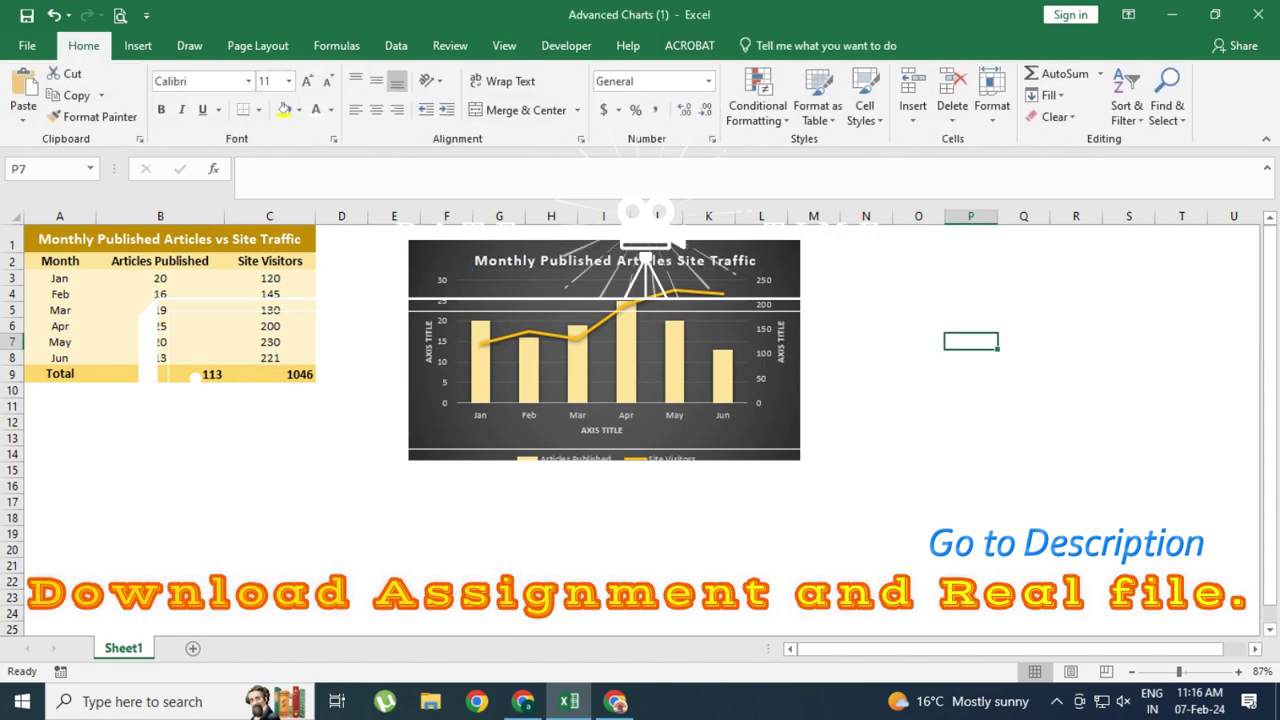
click(795, 470)
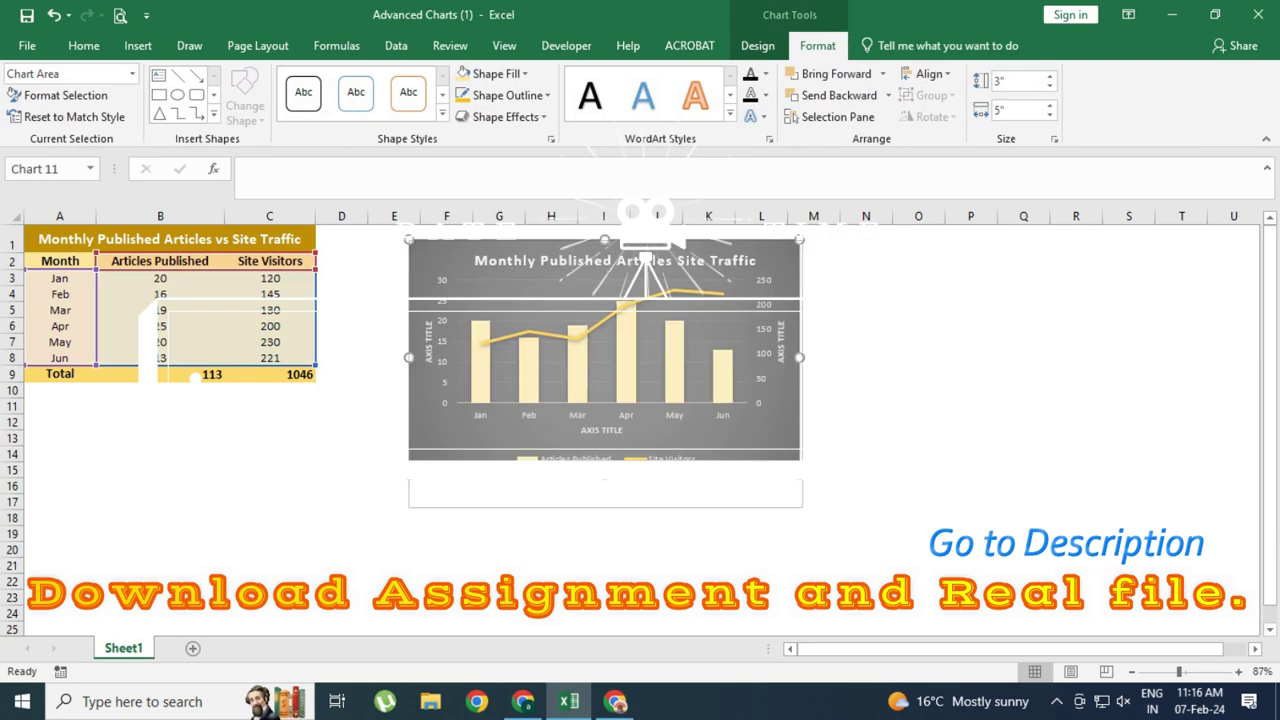
- Enlarge the combo chart to about 3.63" by 5.7", reaching down to row 18
mouse_move(799, 474)
mouse_down()
mouse_move(829, 525)
mouse_move(854, 523)
mouse_up()
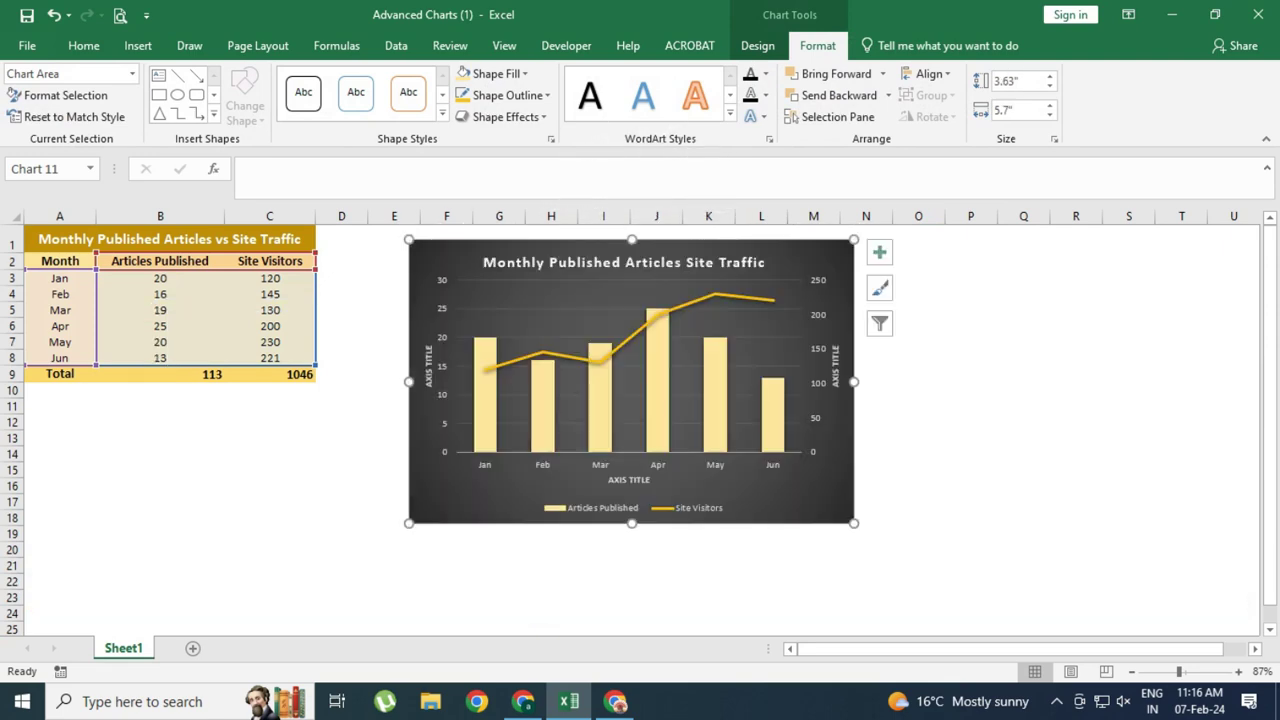
click(918, 486)
click(1056, 701)
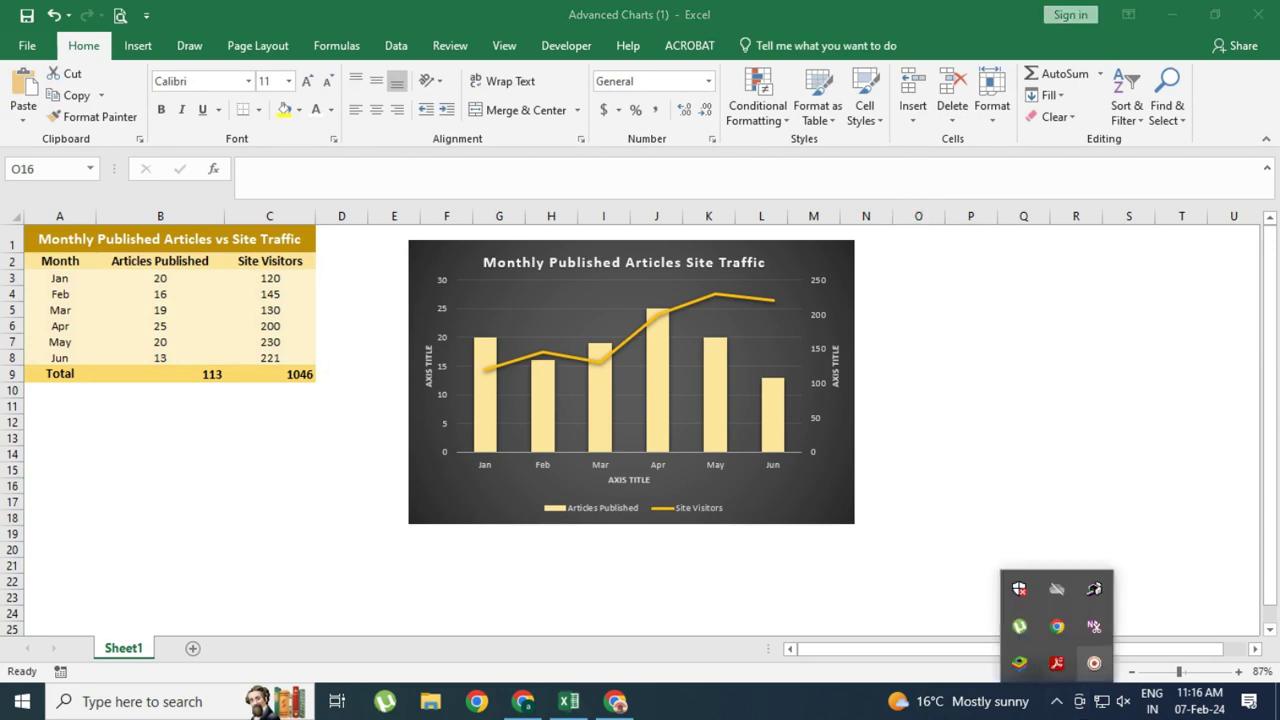
click(1094, 662)
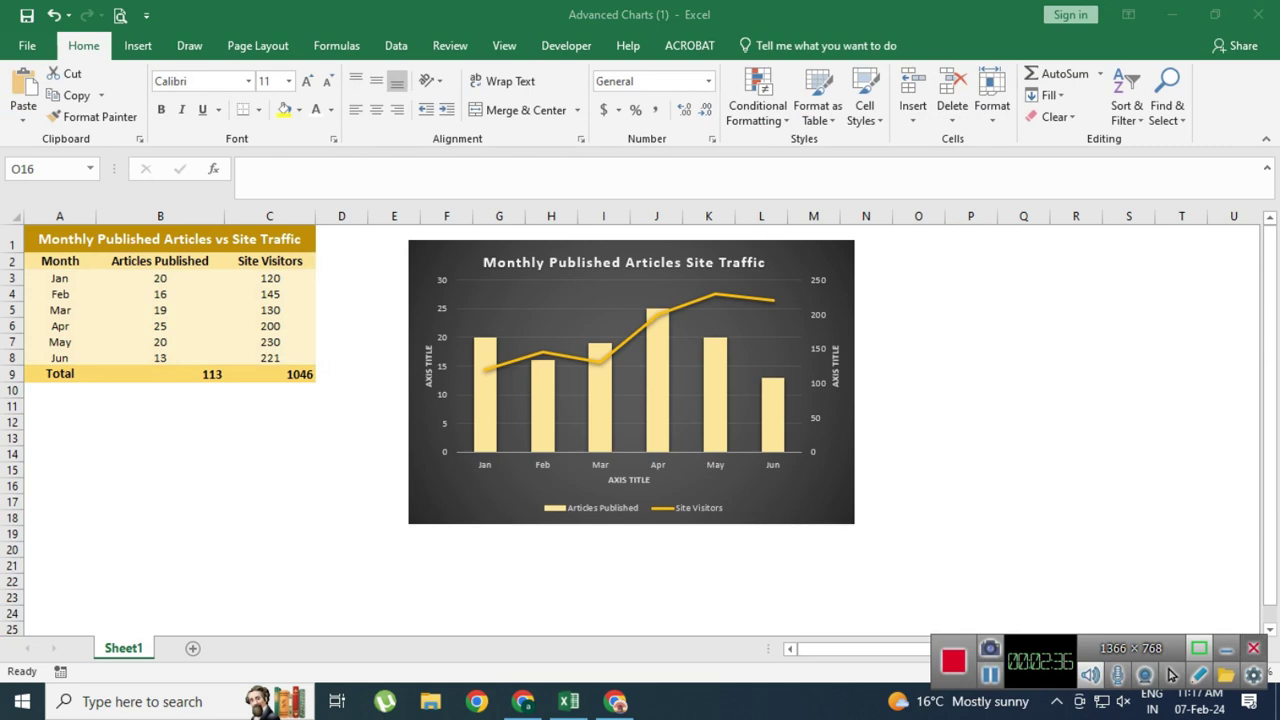
click(1226, 648)
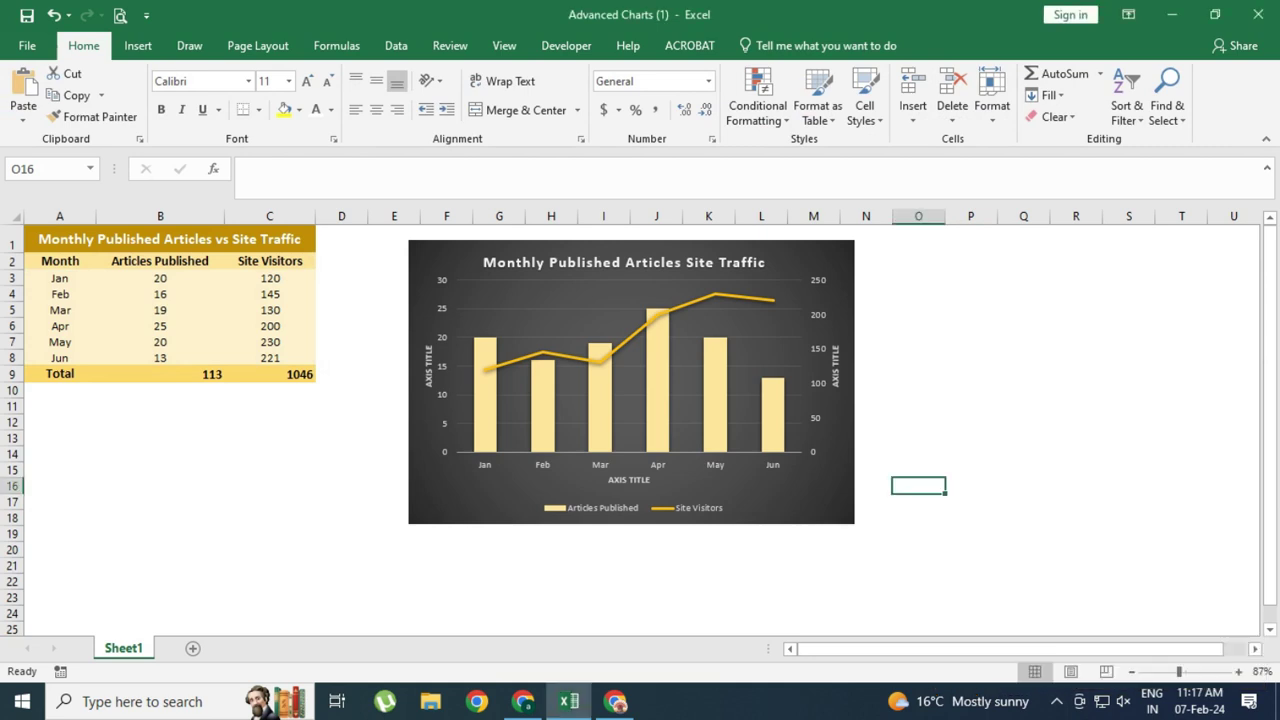
click(628, 464)
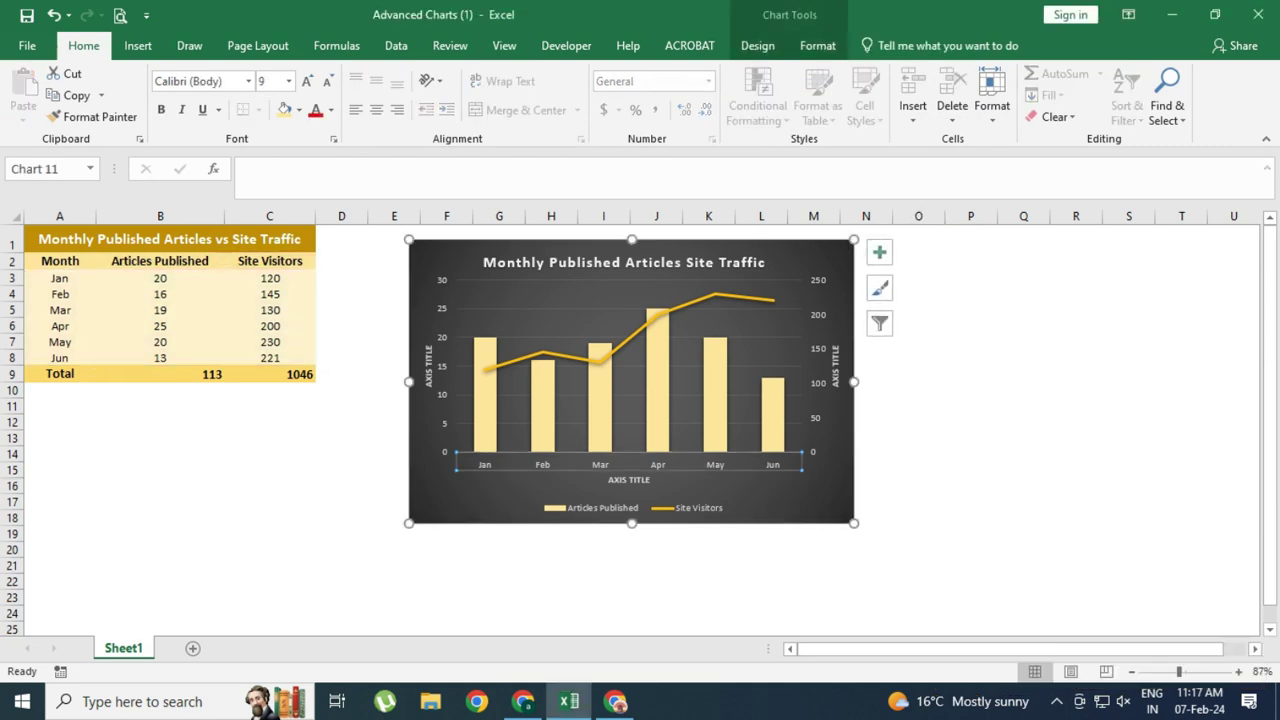
- Bold the month axis labels and set the month, left and secondary axis labels to 10 pt
click(1075, 485)
click(628, 464)
key(ctrl+b)
click(307, 81)
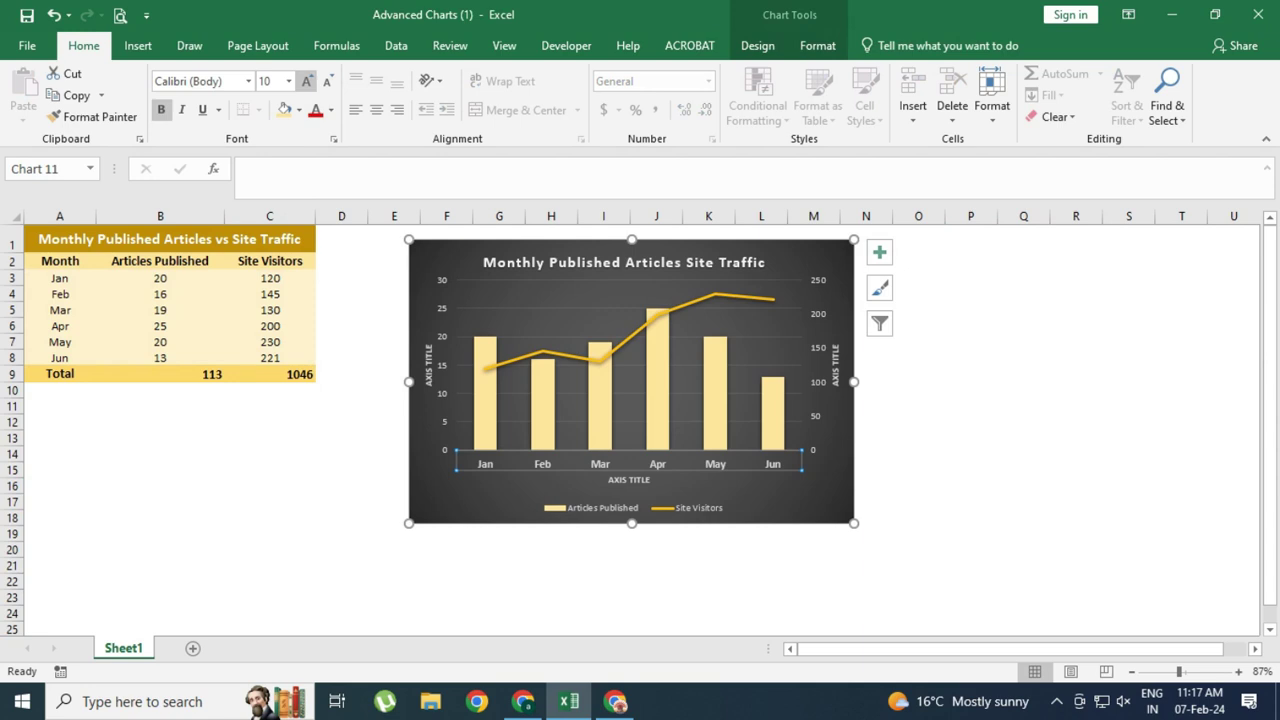
click(446, 365)
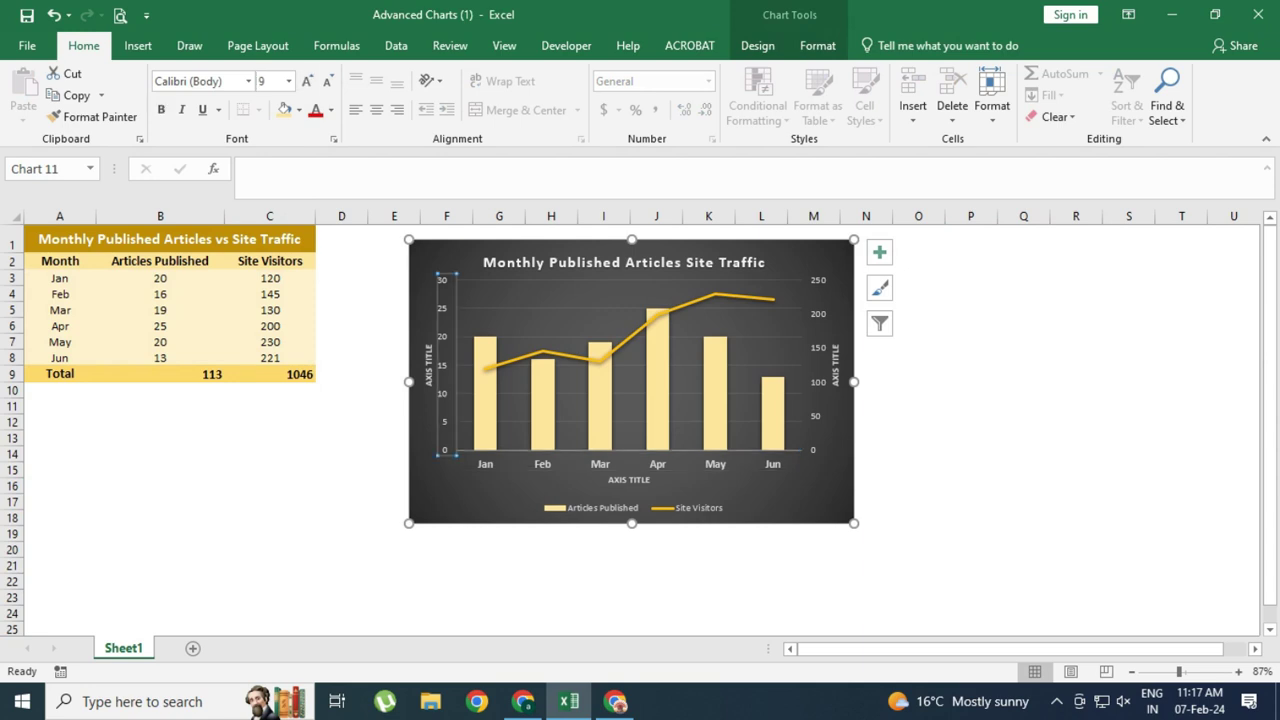
click(307, 81)
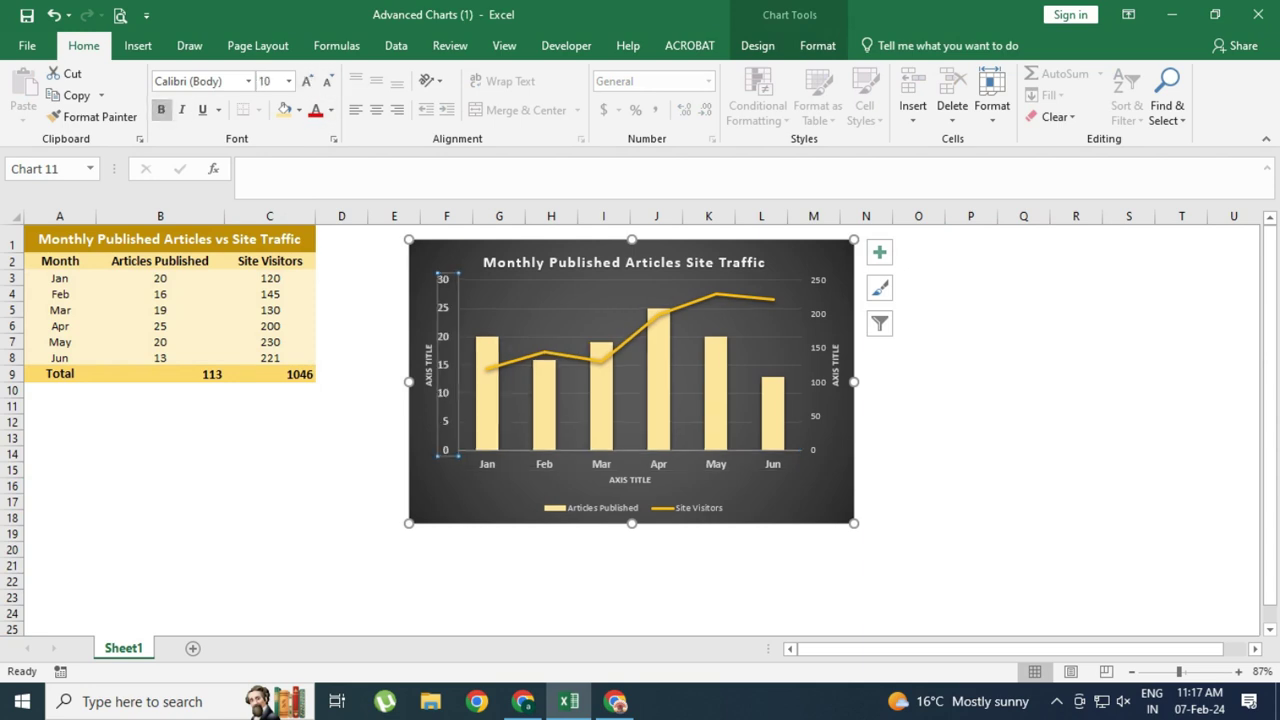
click(813, 365)
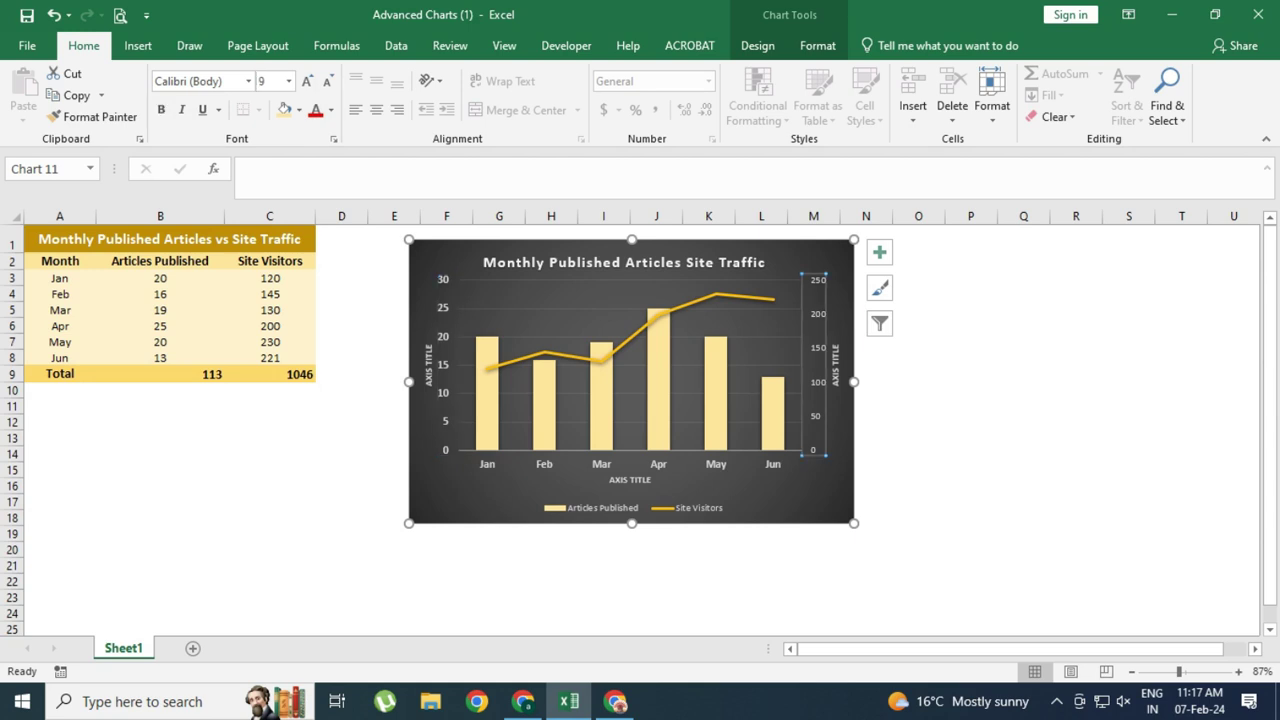
key(ctrl+shift+period)
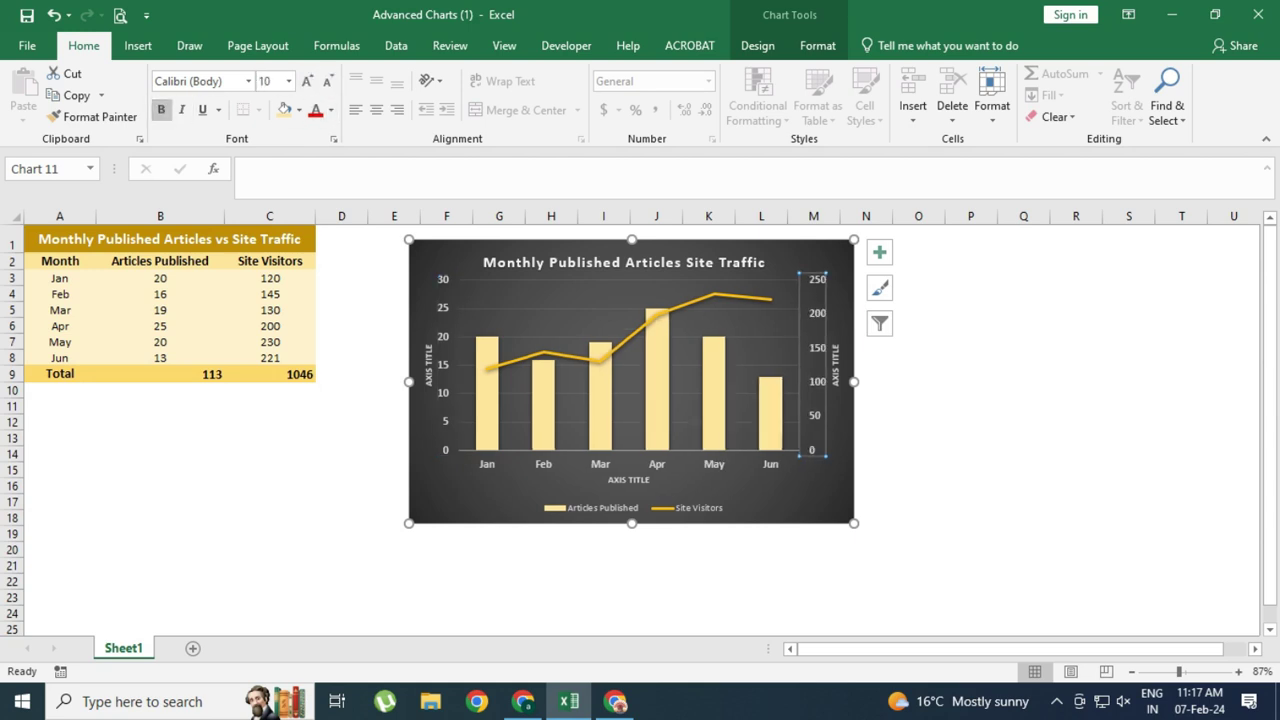
- Enlarge the combo chart slightly so it reaches about row 20
drag(853, 522, 860, 546)
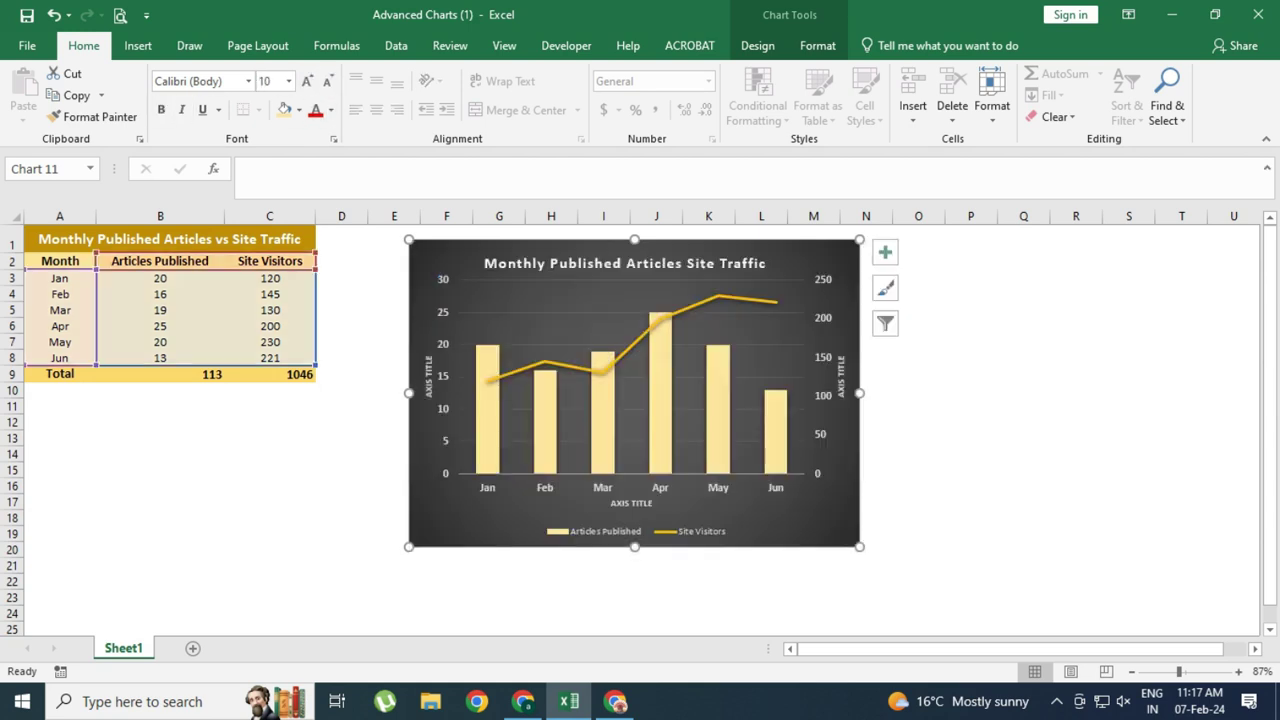
click(970, 549)
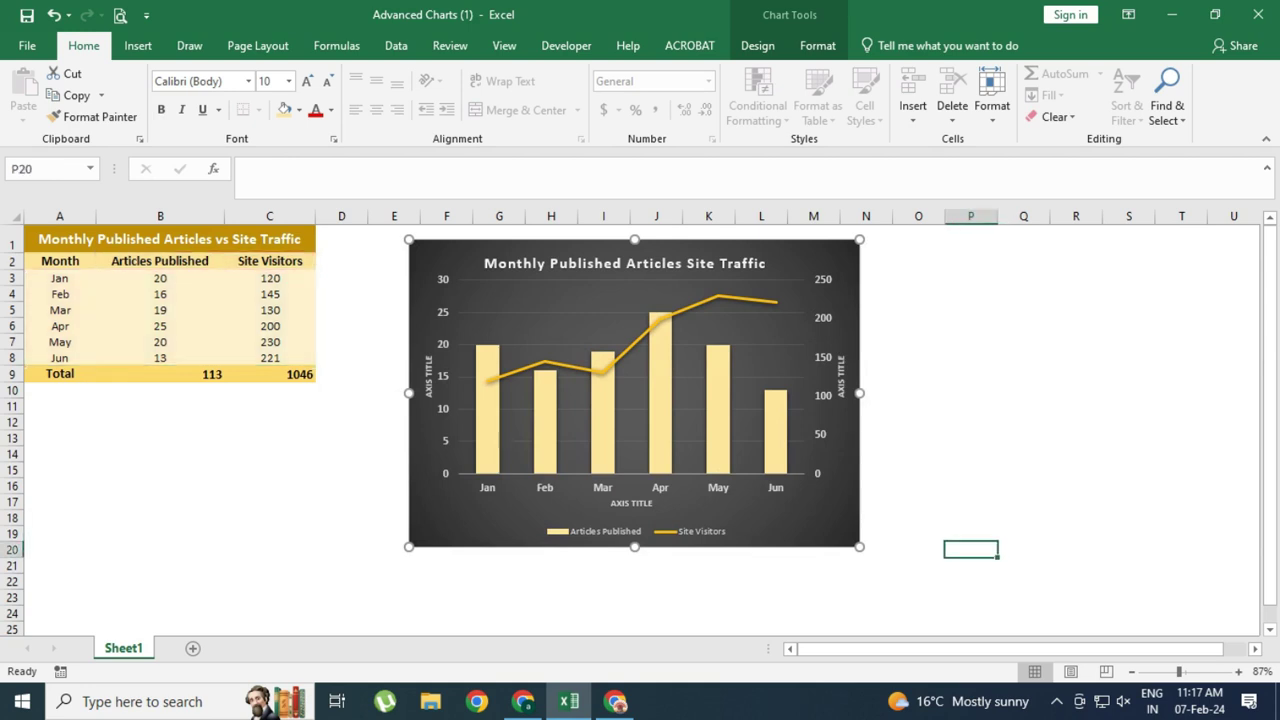
click(428, 380)
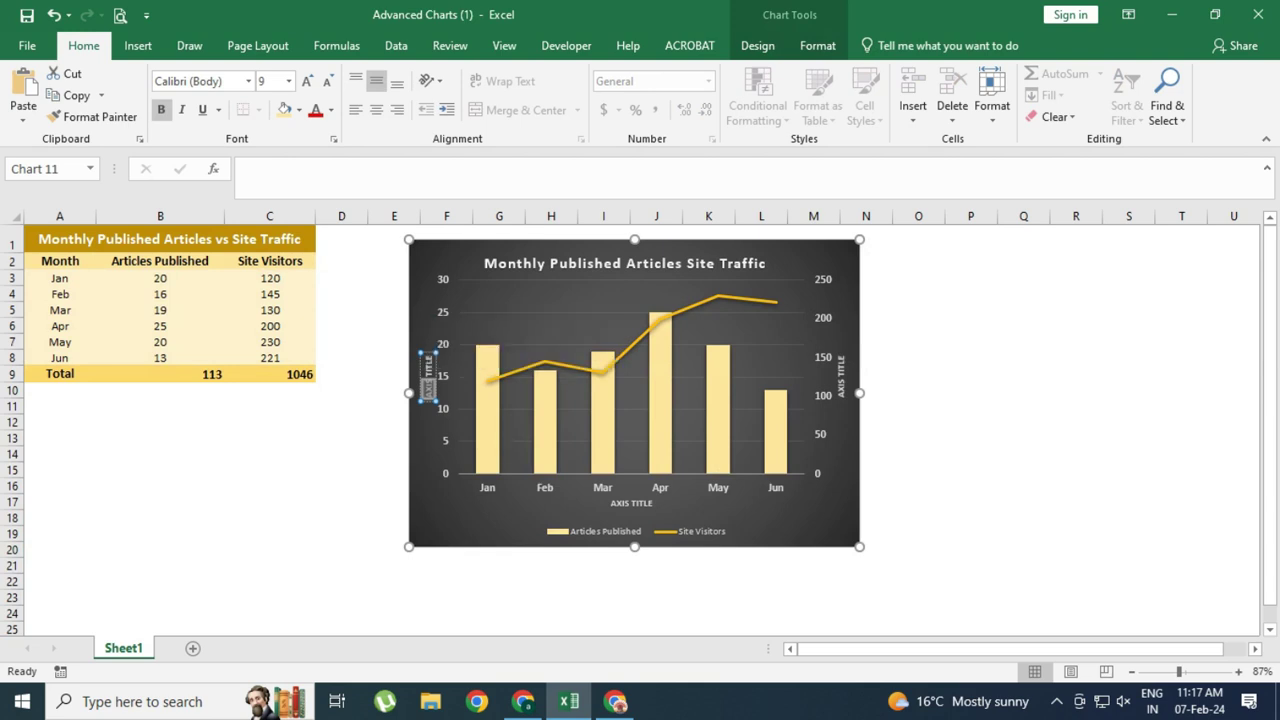
- Title the left vertical axis 'ARTICLES PUBLISHED'
click(428, 390)
key(BackSpace)
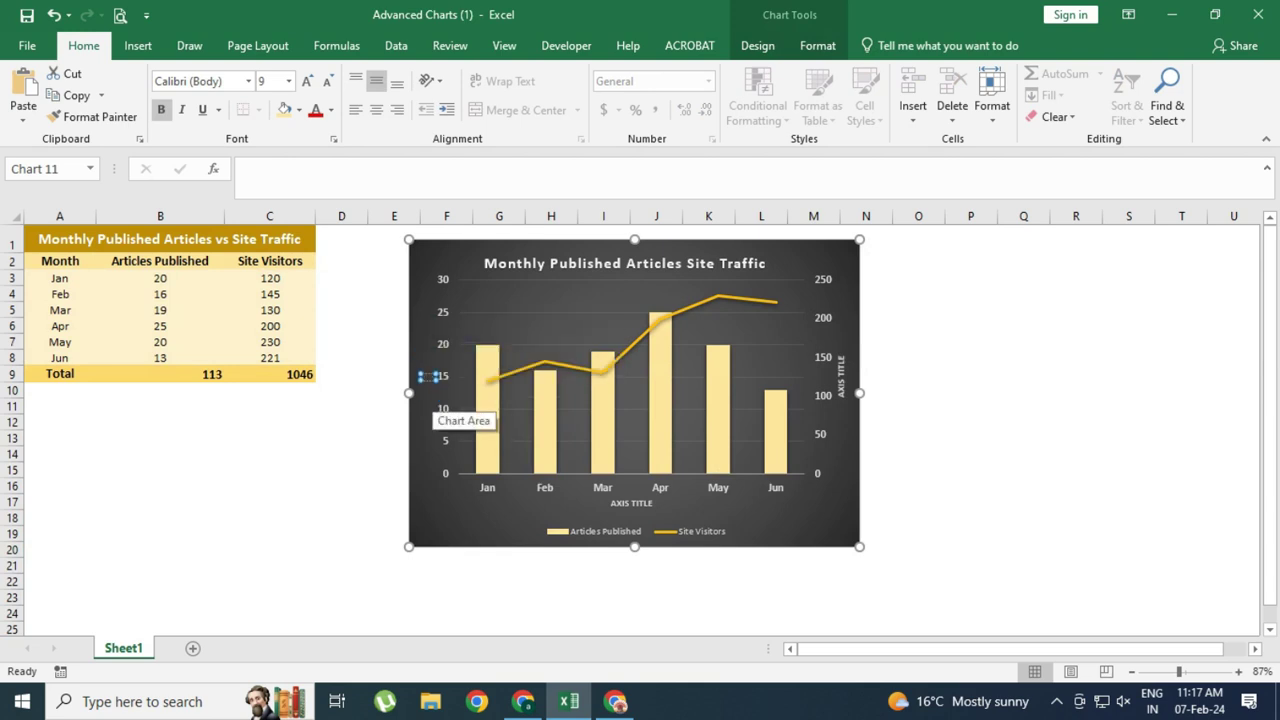
text(A)
text(rt)
text(t)
text(icles)
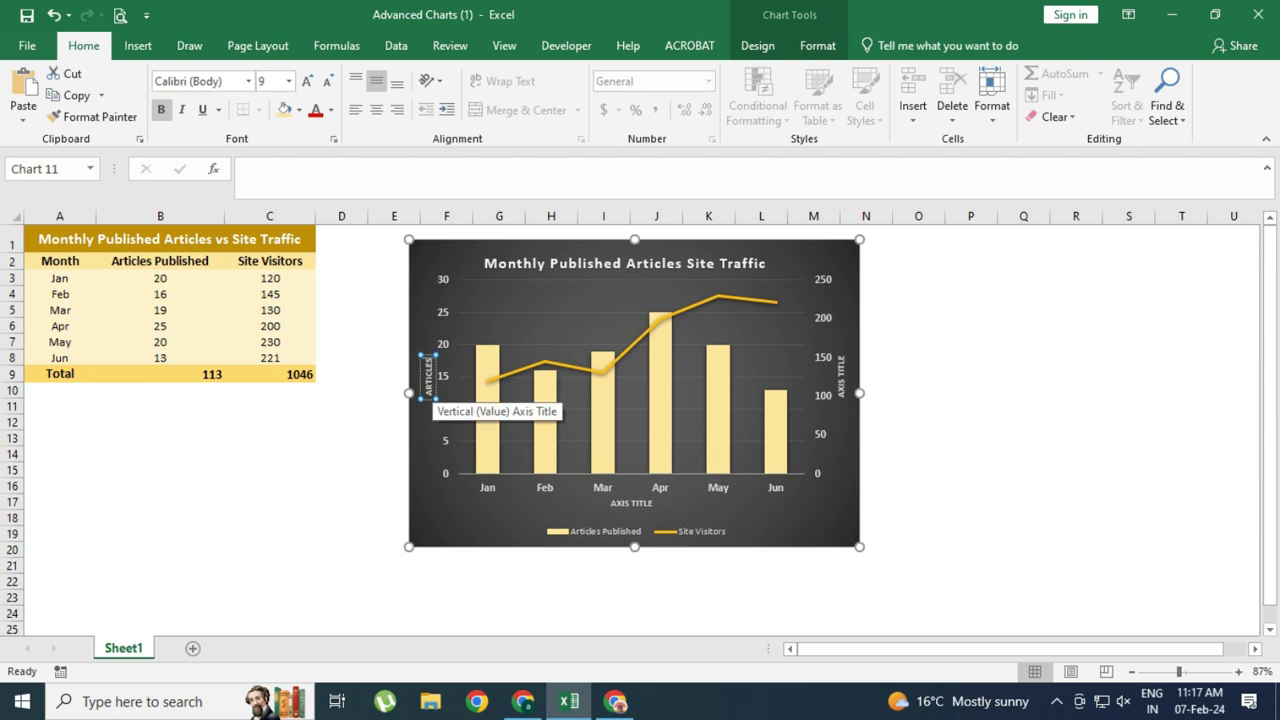
text( PUB)
text(LISHED)
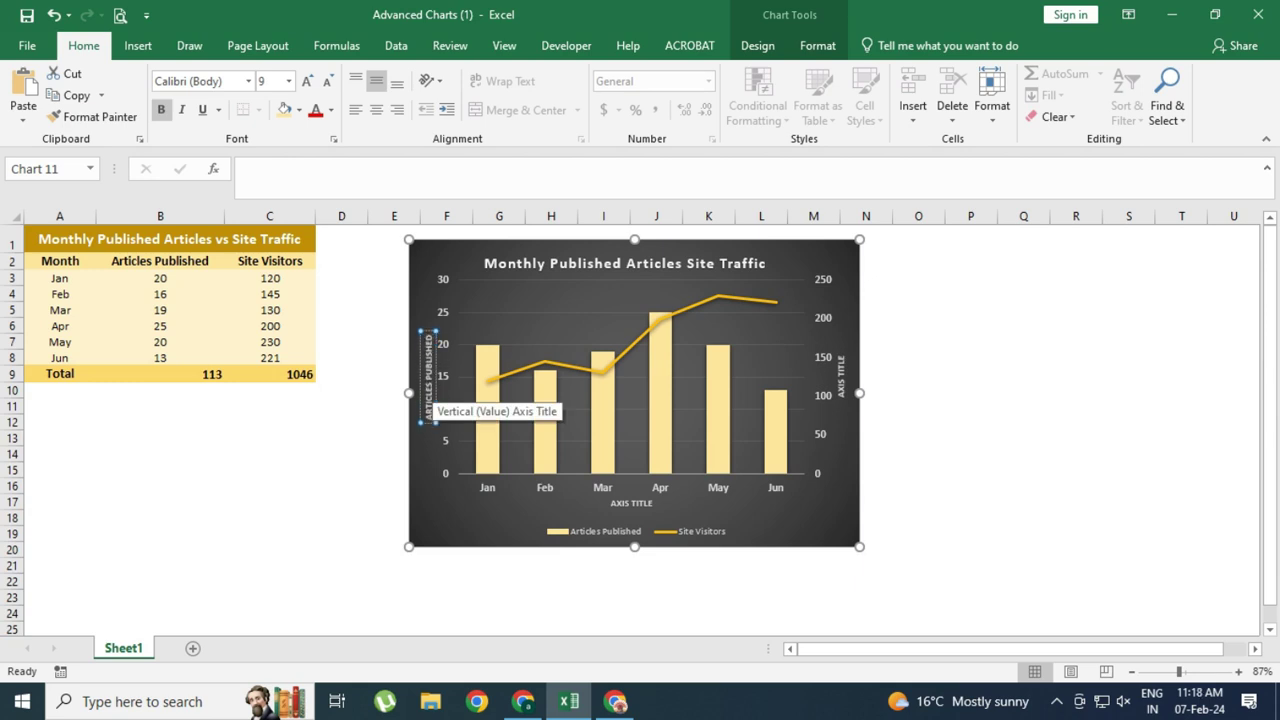
click(1023, 469)
- Title the right secondary axis 'Site Visitors'
double_click(841, 375)
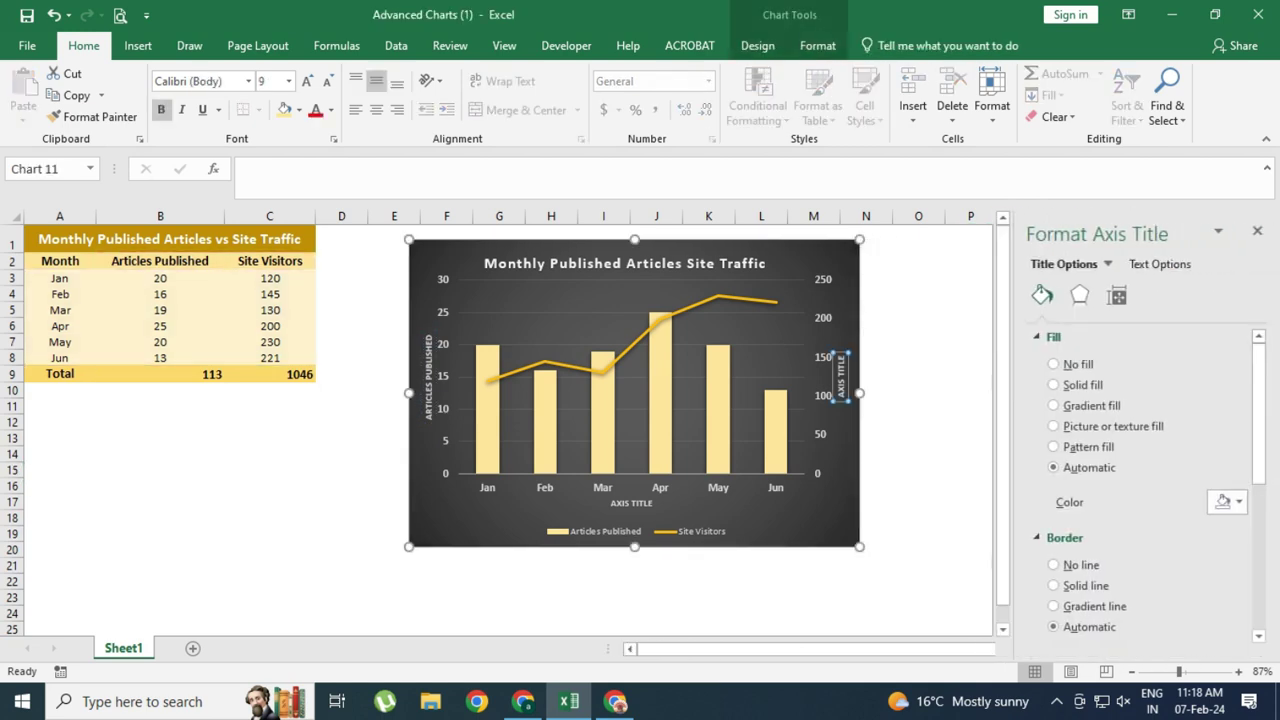
drag(841, 396, 841, 354)
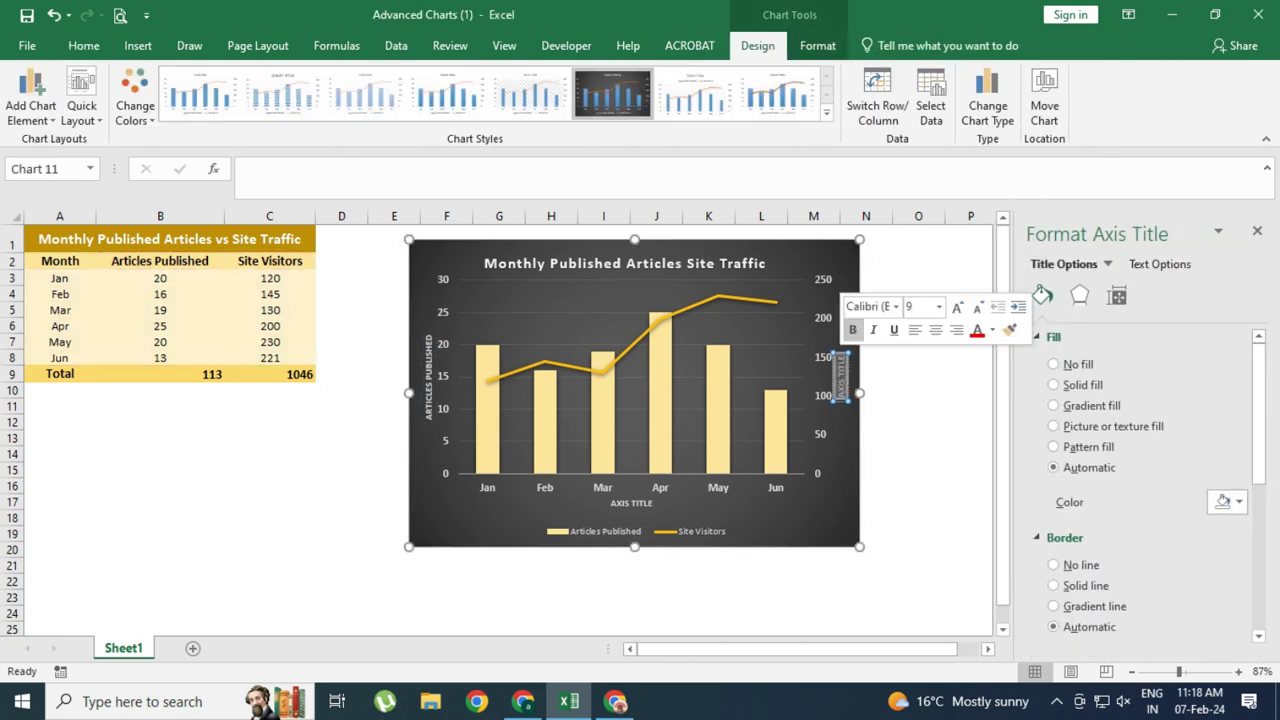
key(Delete)
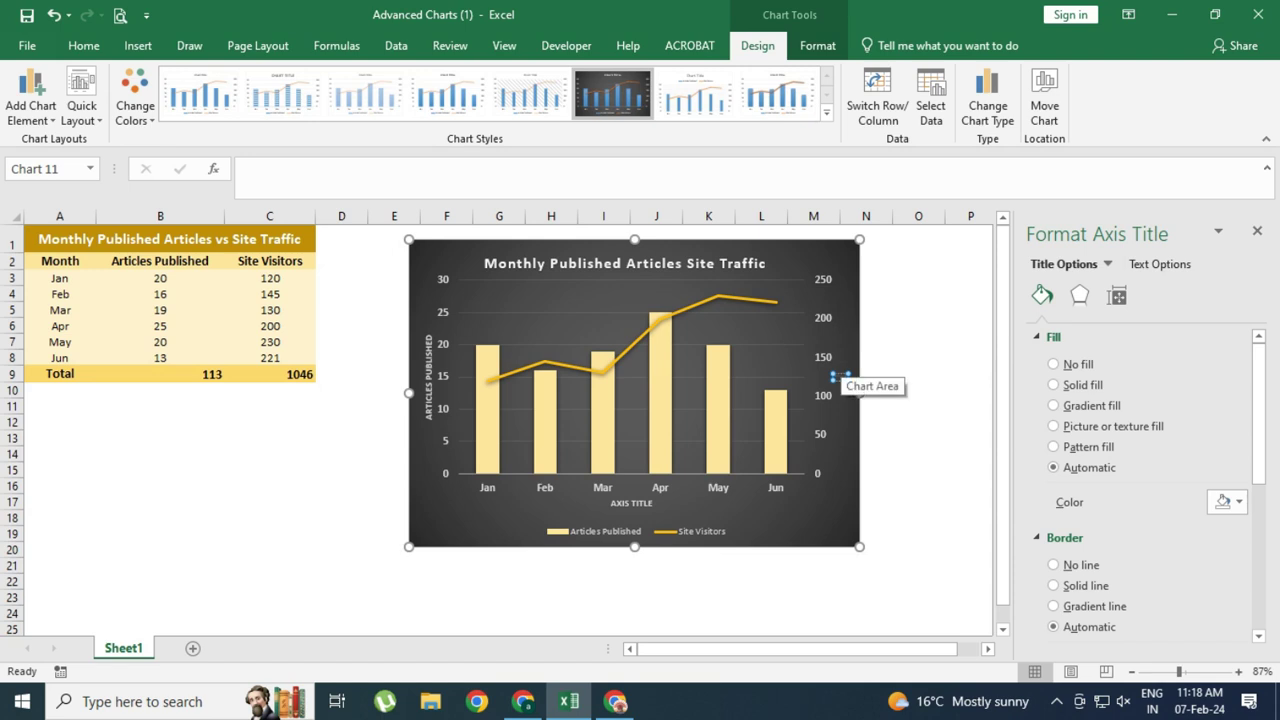
text(Si)
text(te Visit)
text(or)
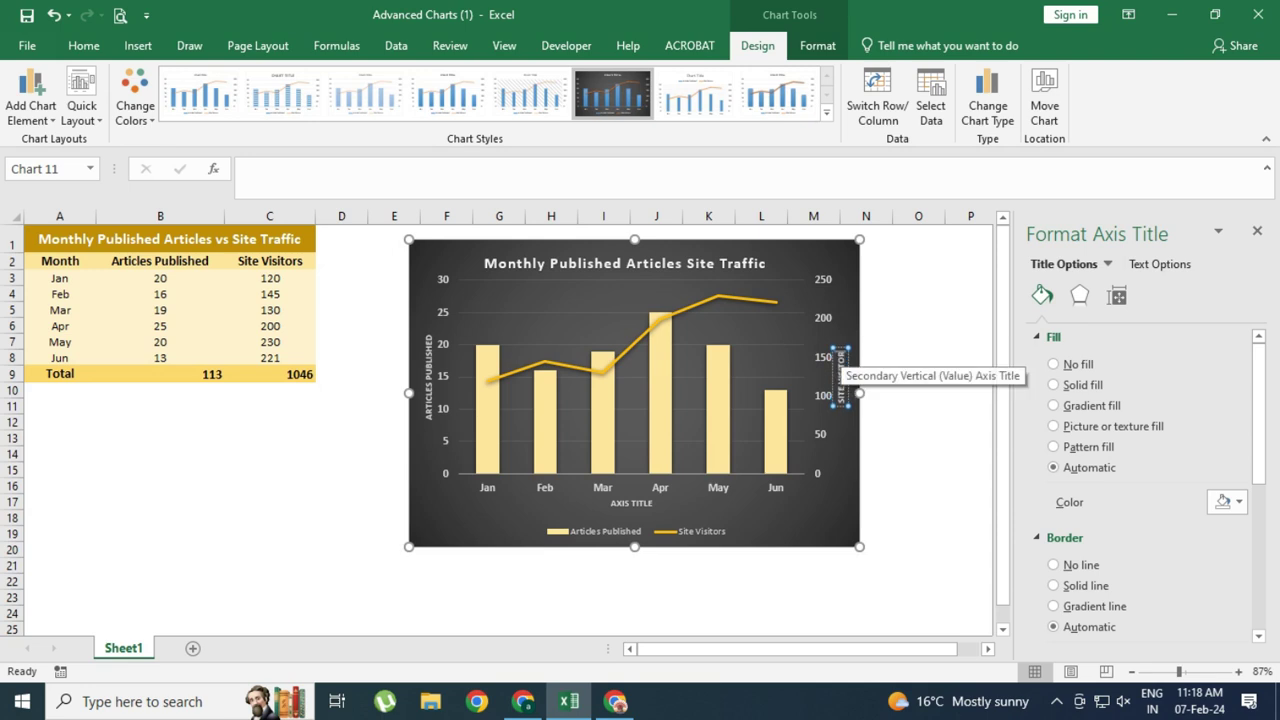
text(s)
click(967, 517)
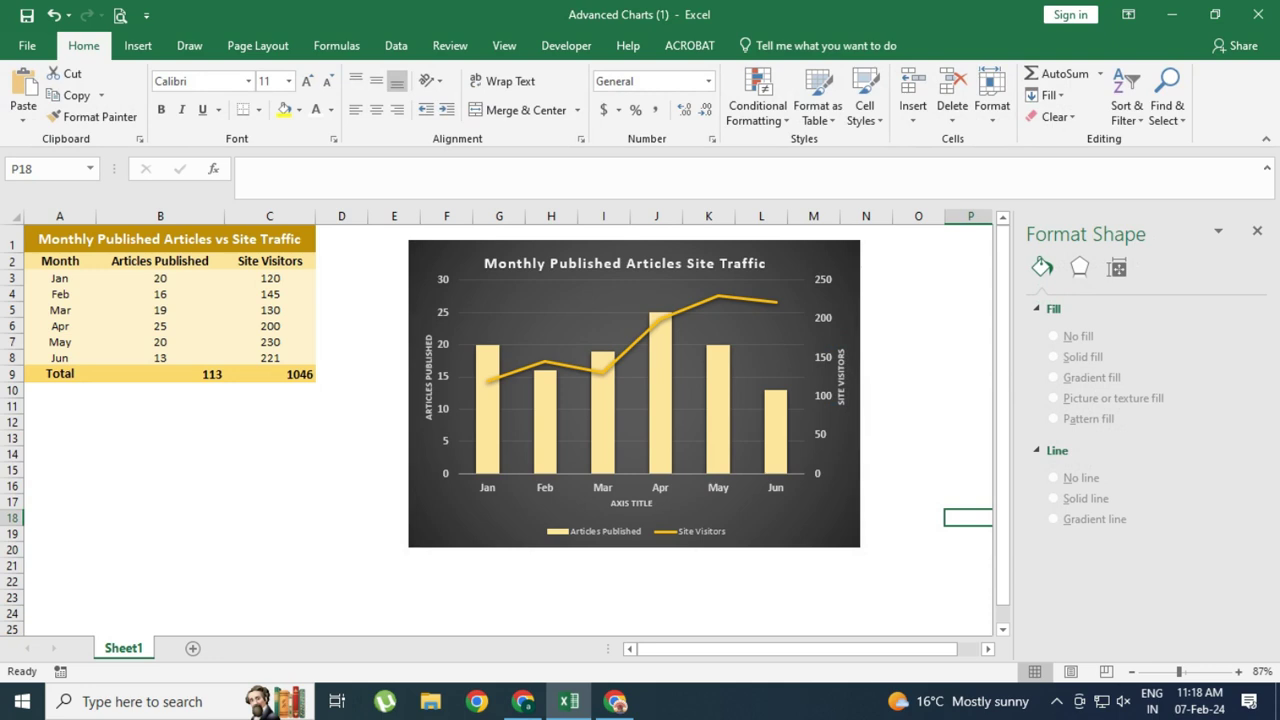
- Close the Format Shape pane
click(708, 613)
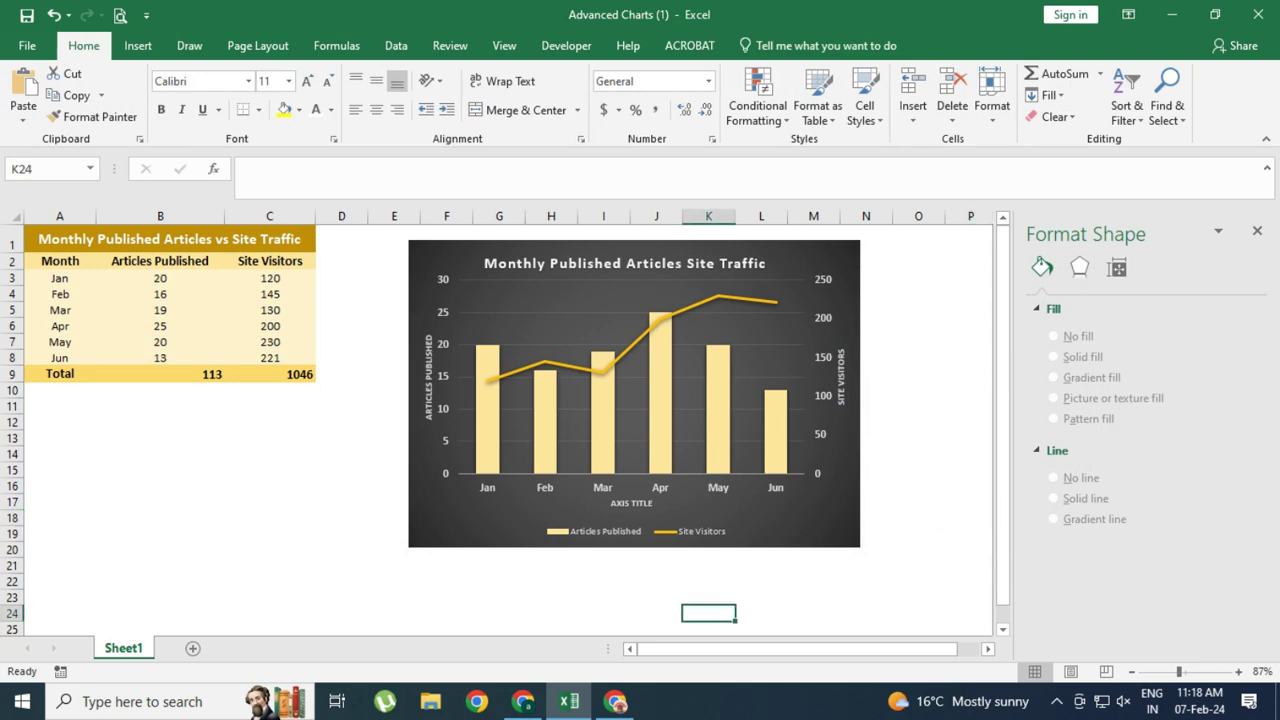
click(269, 501)
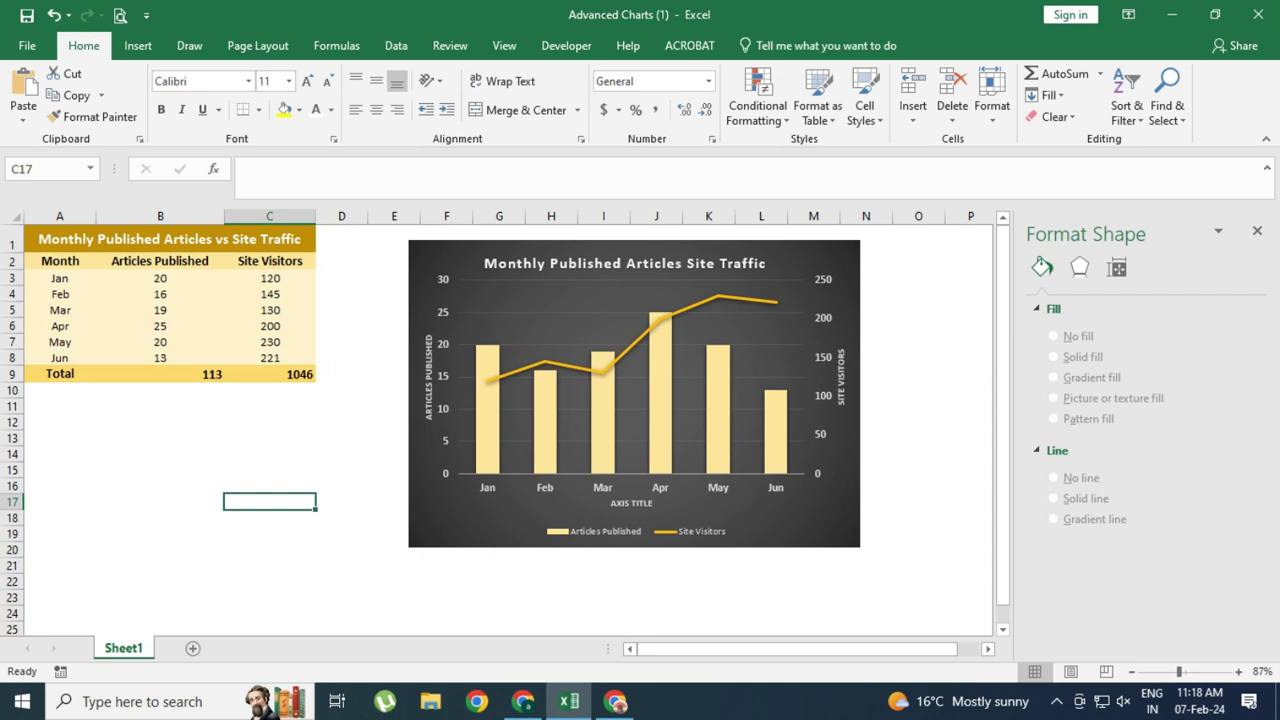
click(918, 277)
click(1257, 230)
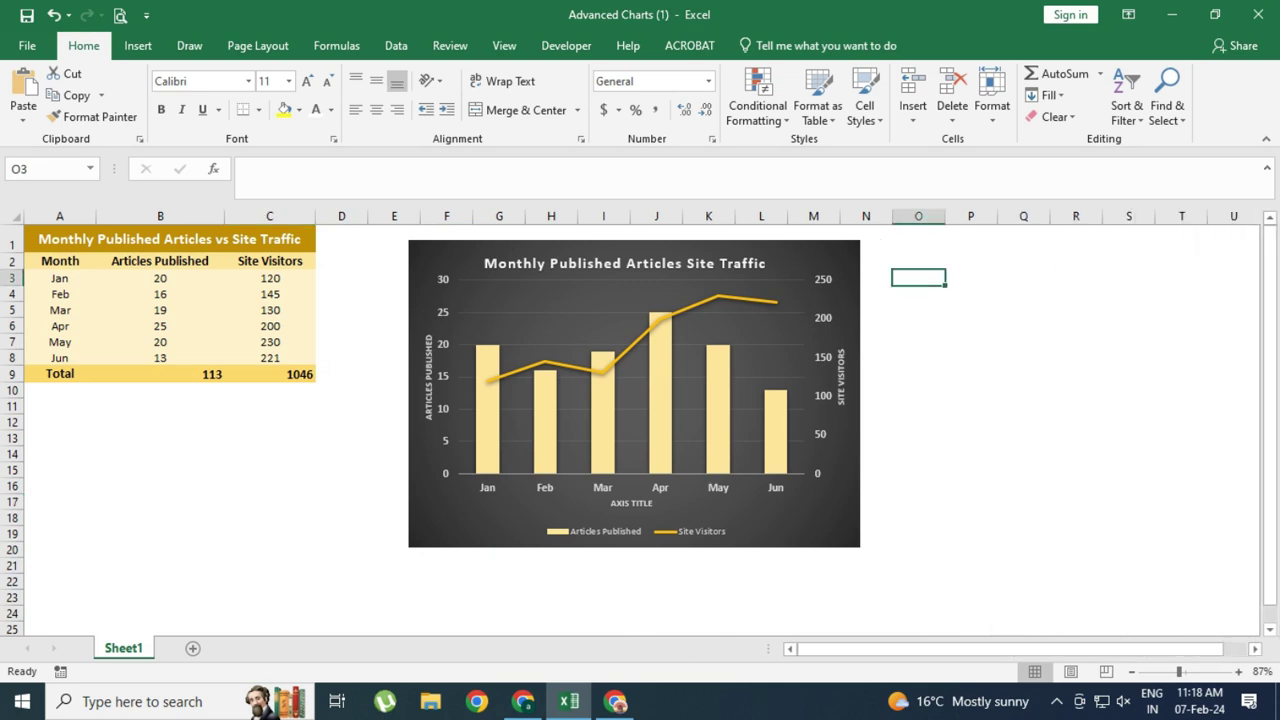
- Enter =B9/C9 in P3 and format it as a percentage to show 11%
click(970, 277)
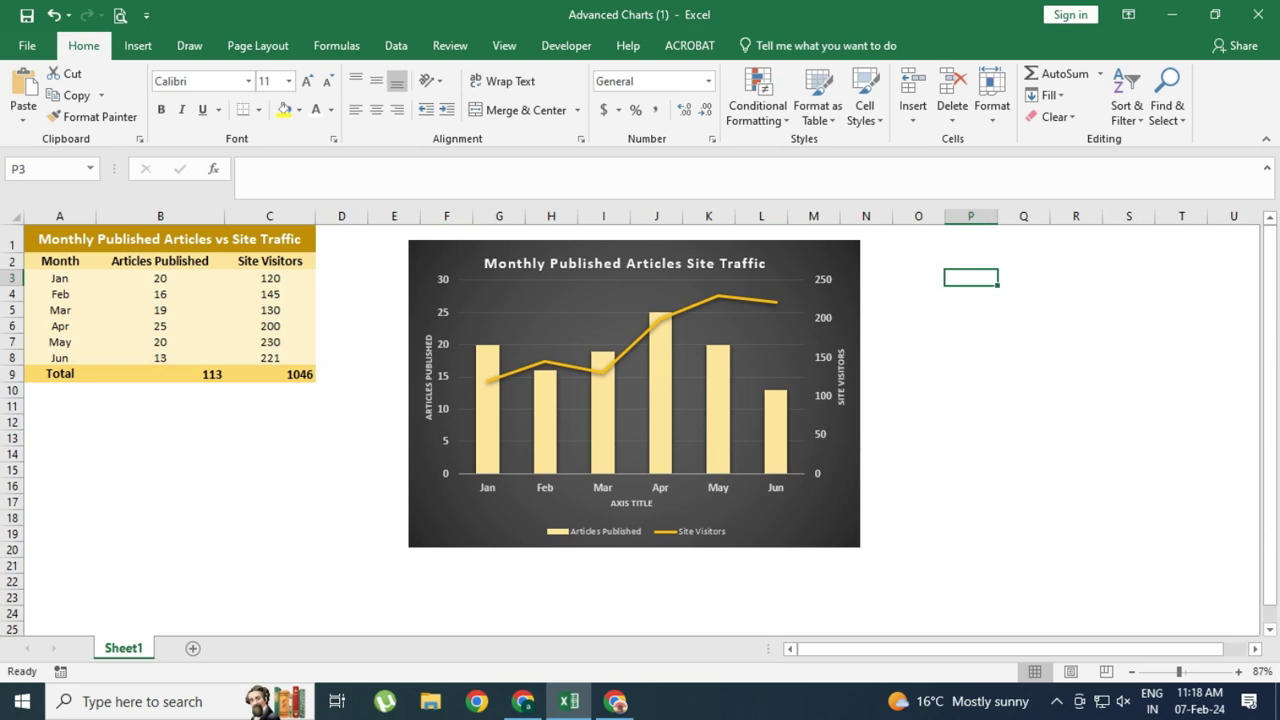
text(=)
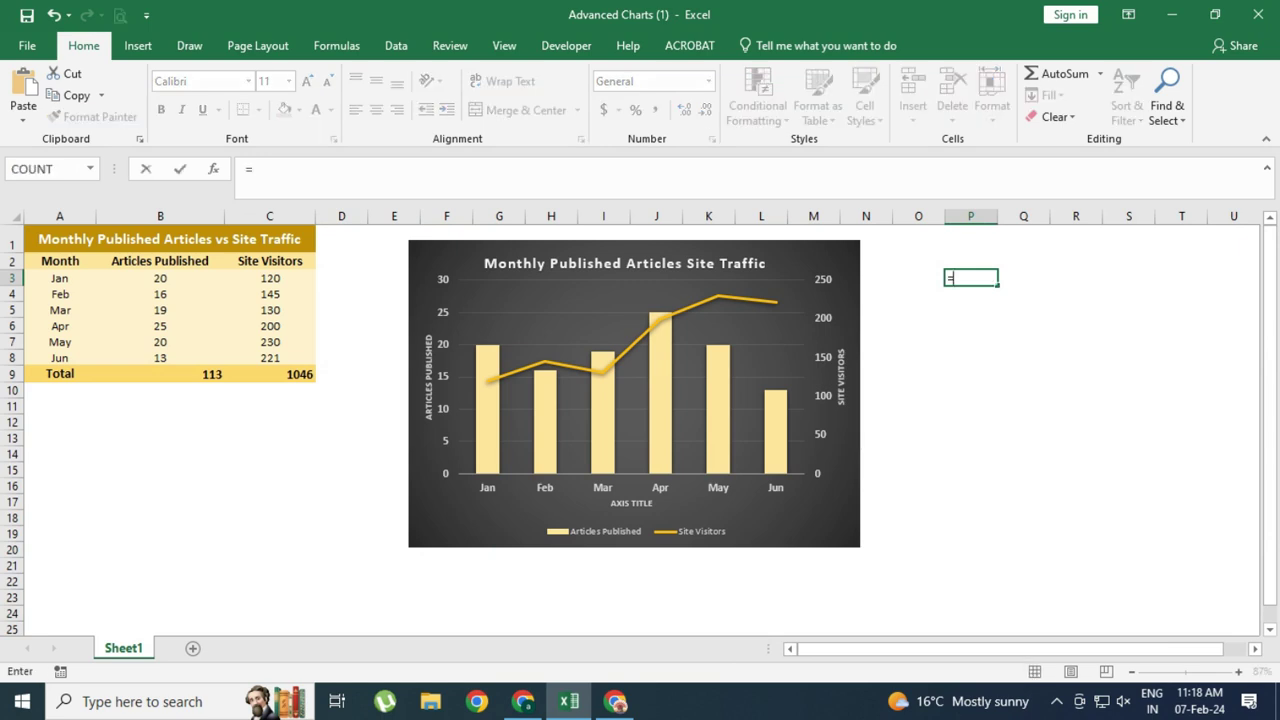
click(160, 374)
text(/)
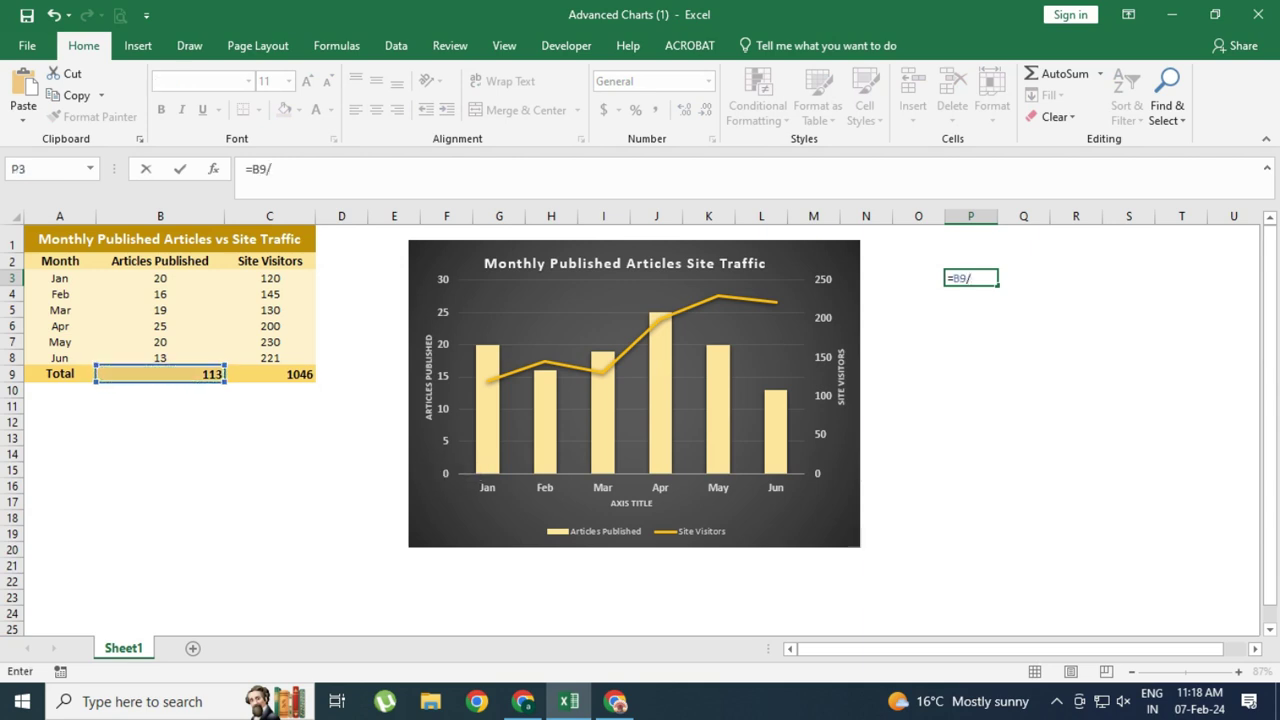
click(270, 374)
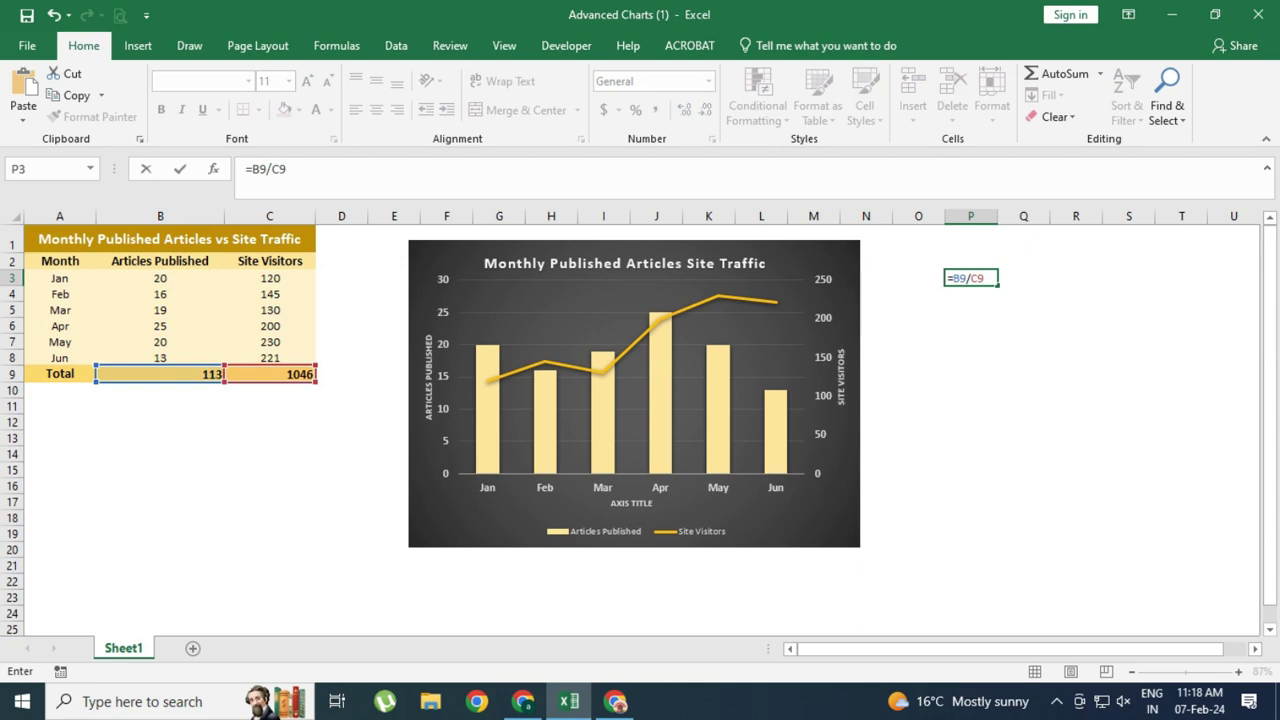
key(Return)
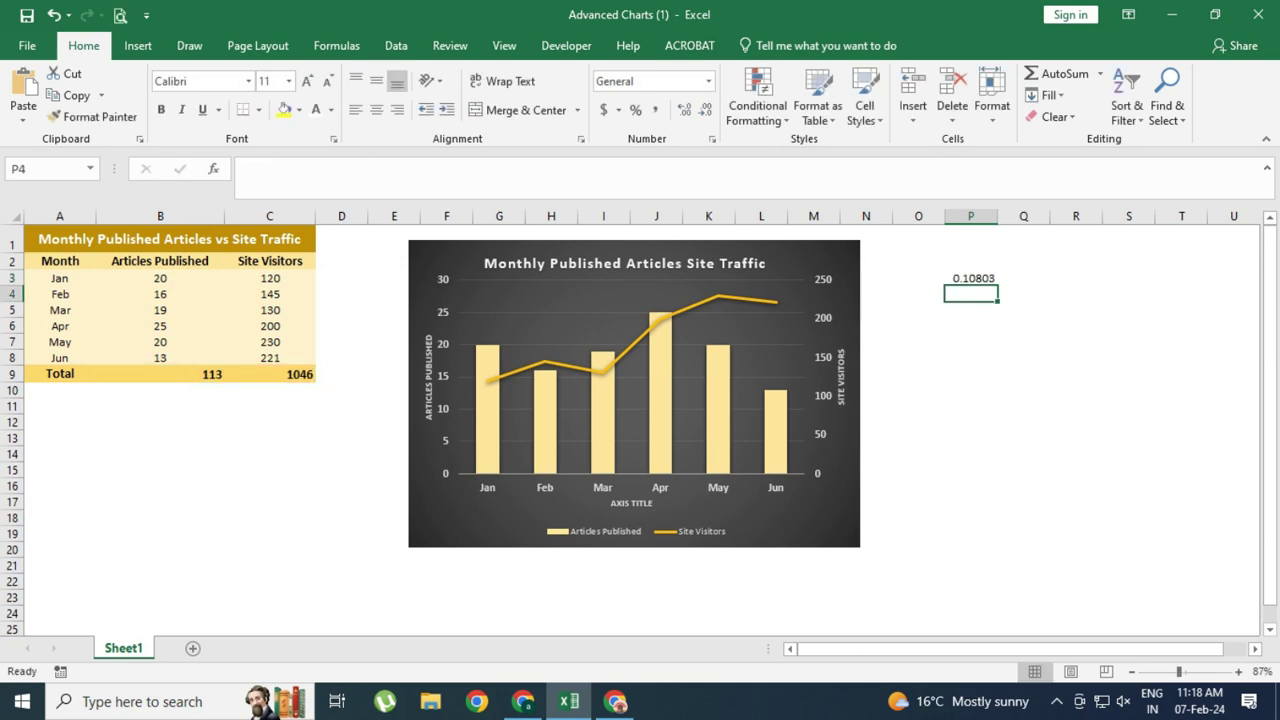
click(970, 278)
click(635, 110)
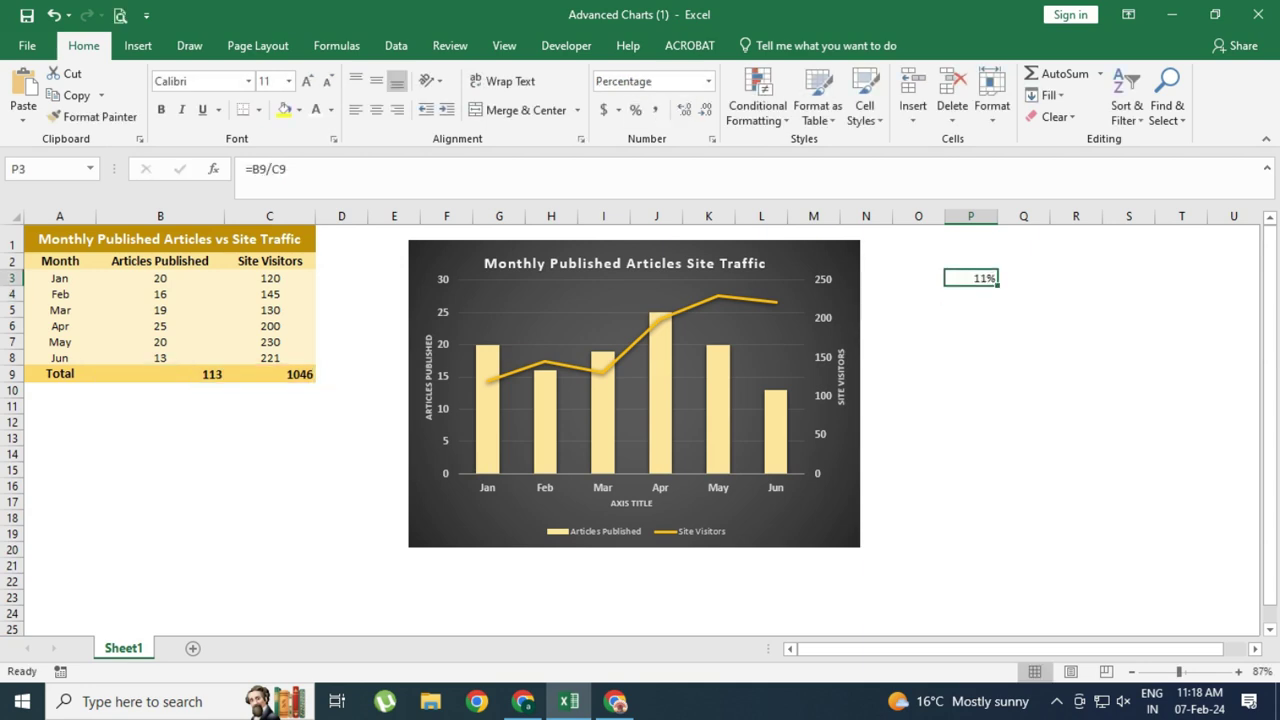
click(1076, 405)
- Enter =1-P3 in P2 for the 89% remainder and select P2:P3
click(970, 278)
click(970, 261)
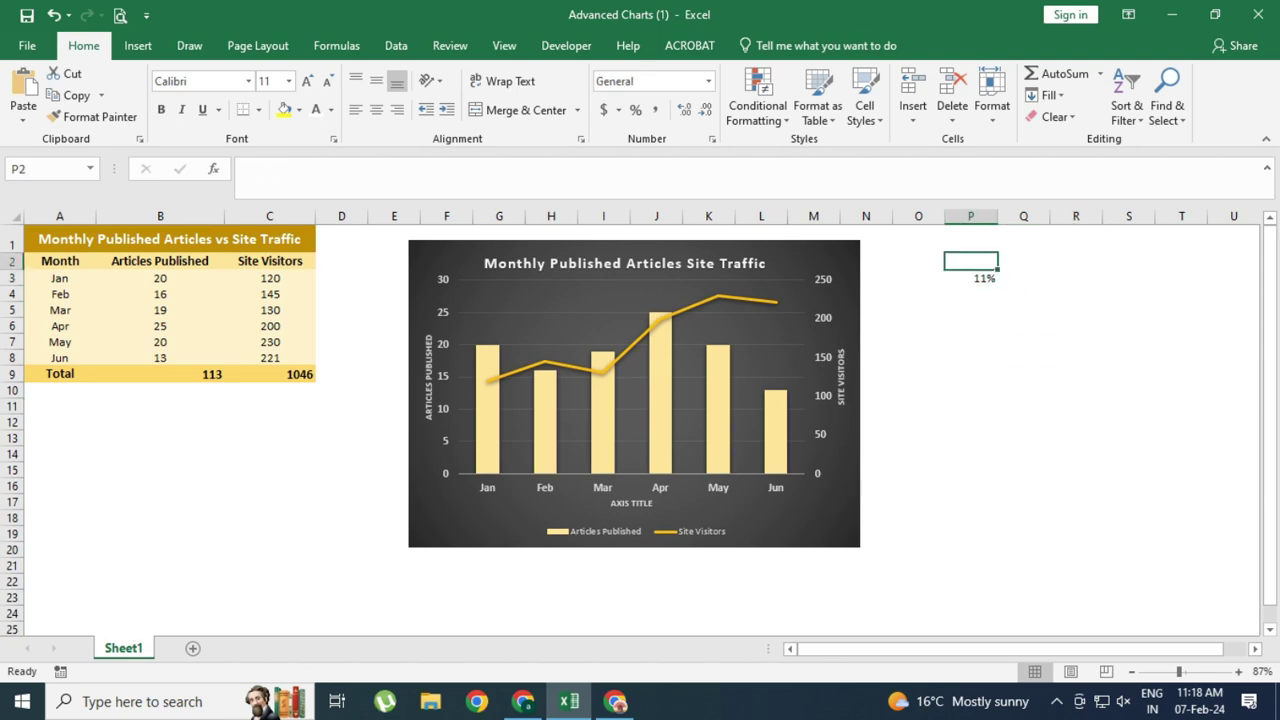
text(=1-)
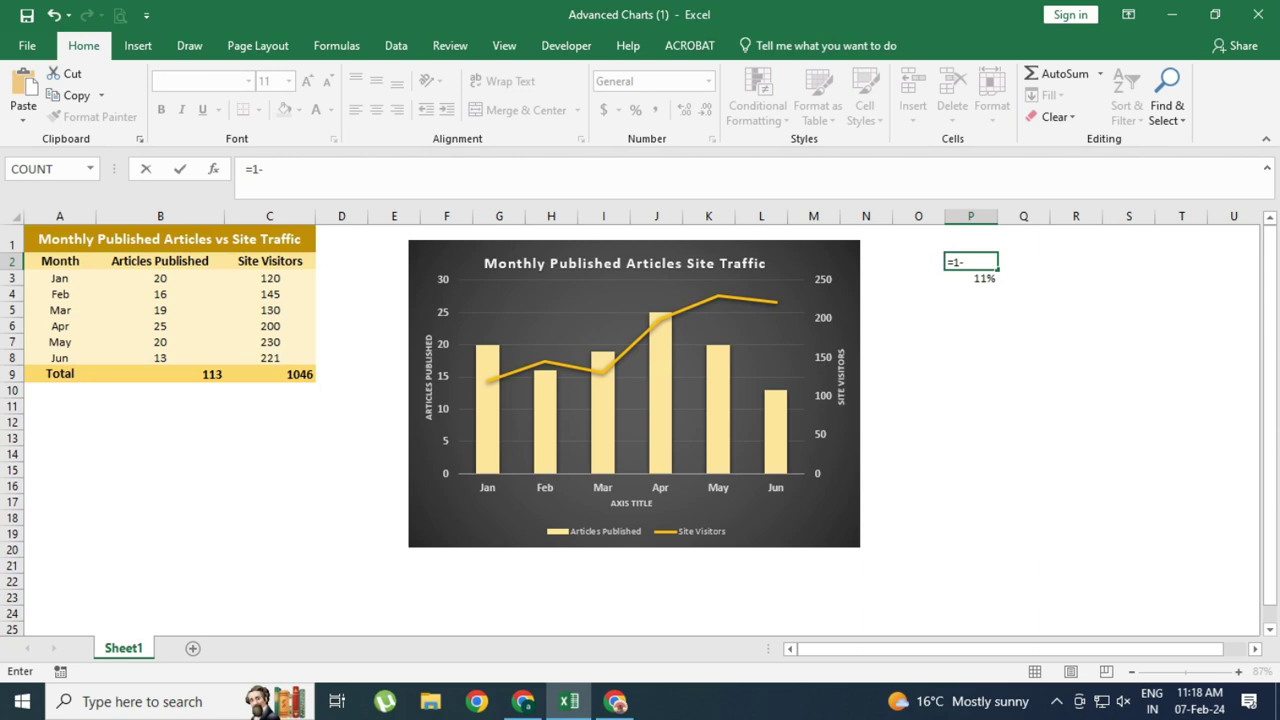
click(970, 278)
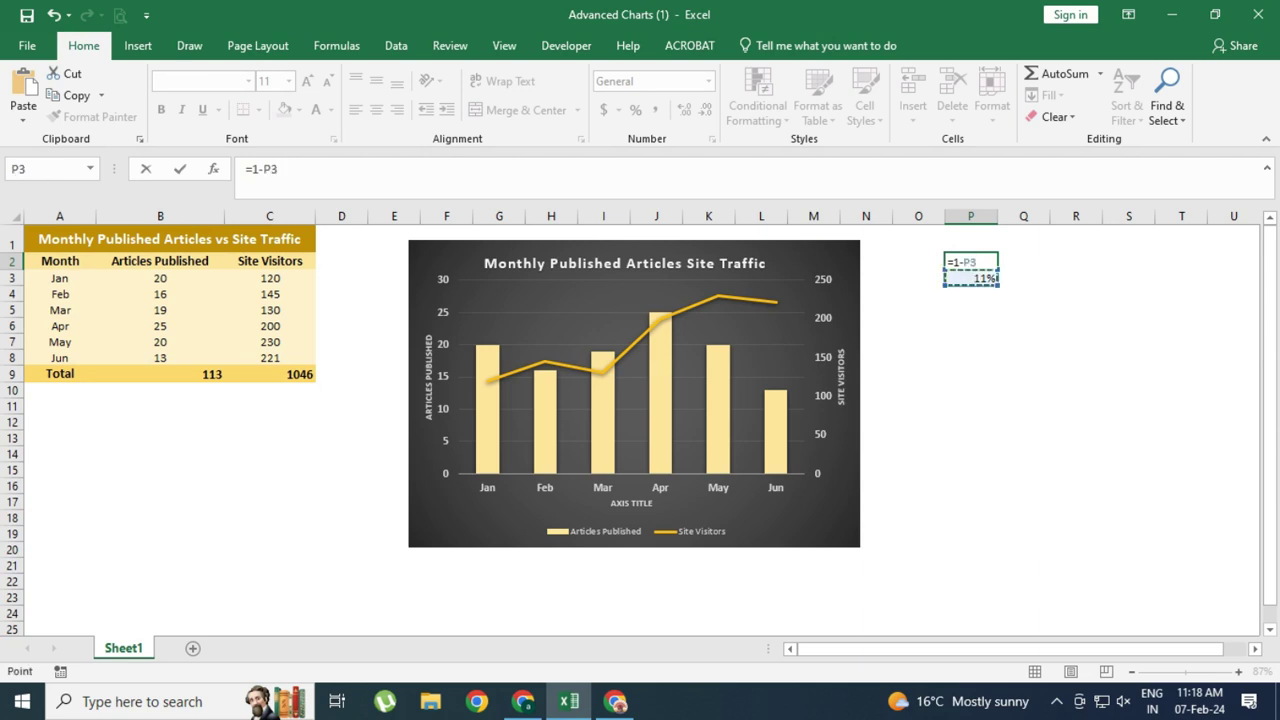
key(Return)
click(970, 437)
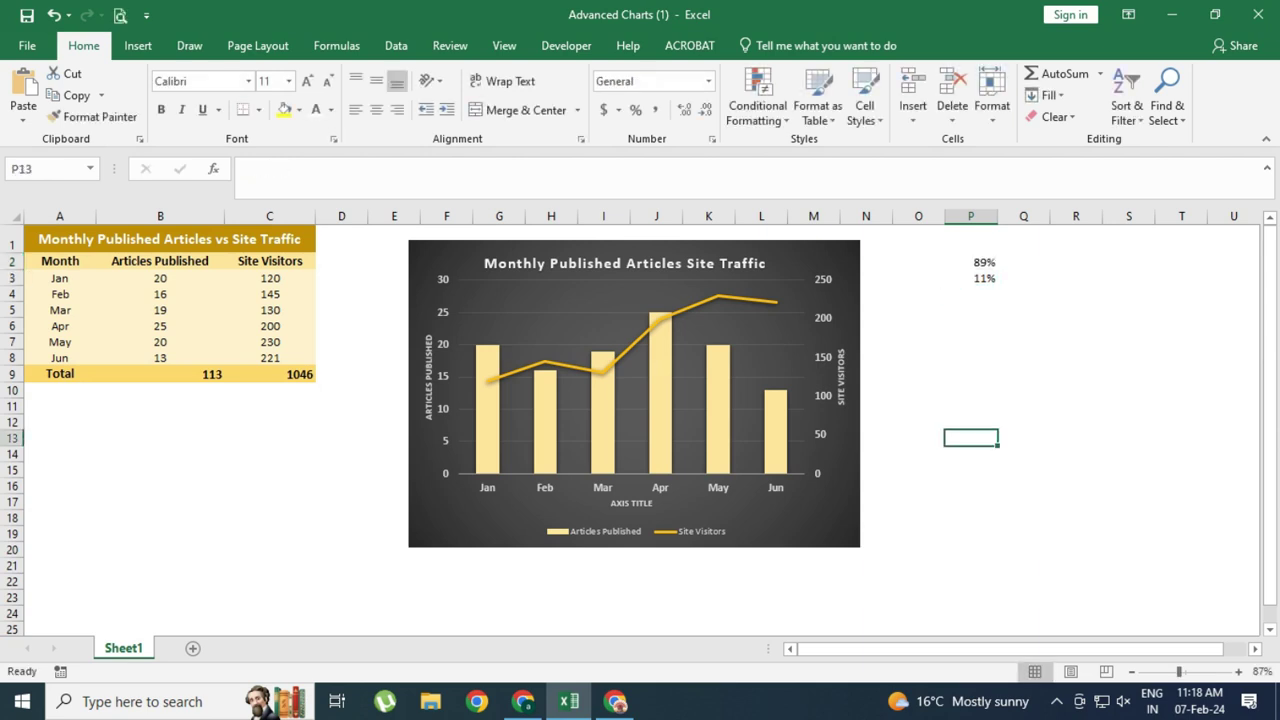
drag(970, 262, 970, 278)
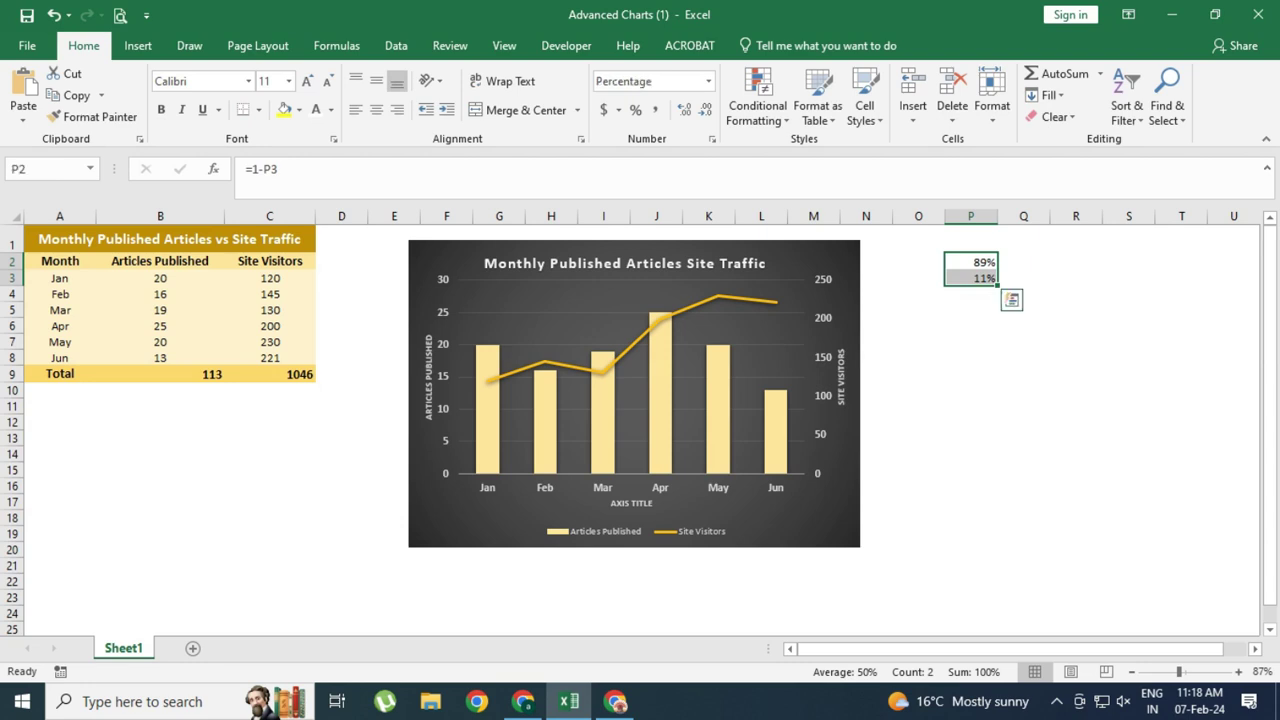
click(138, 45)
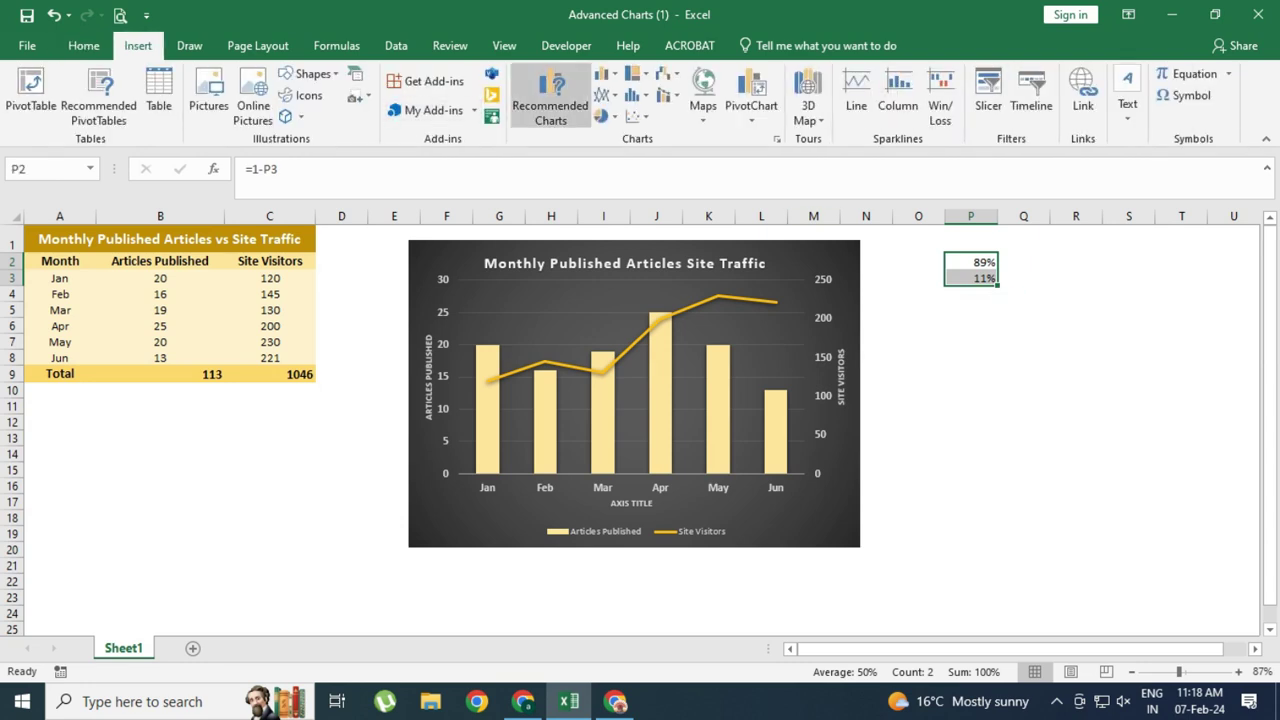
- Insert a Doughnut chart of the 89%/11% pair and drag it beneath the data table
click(603, 116)
click(618, 320)
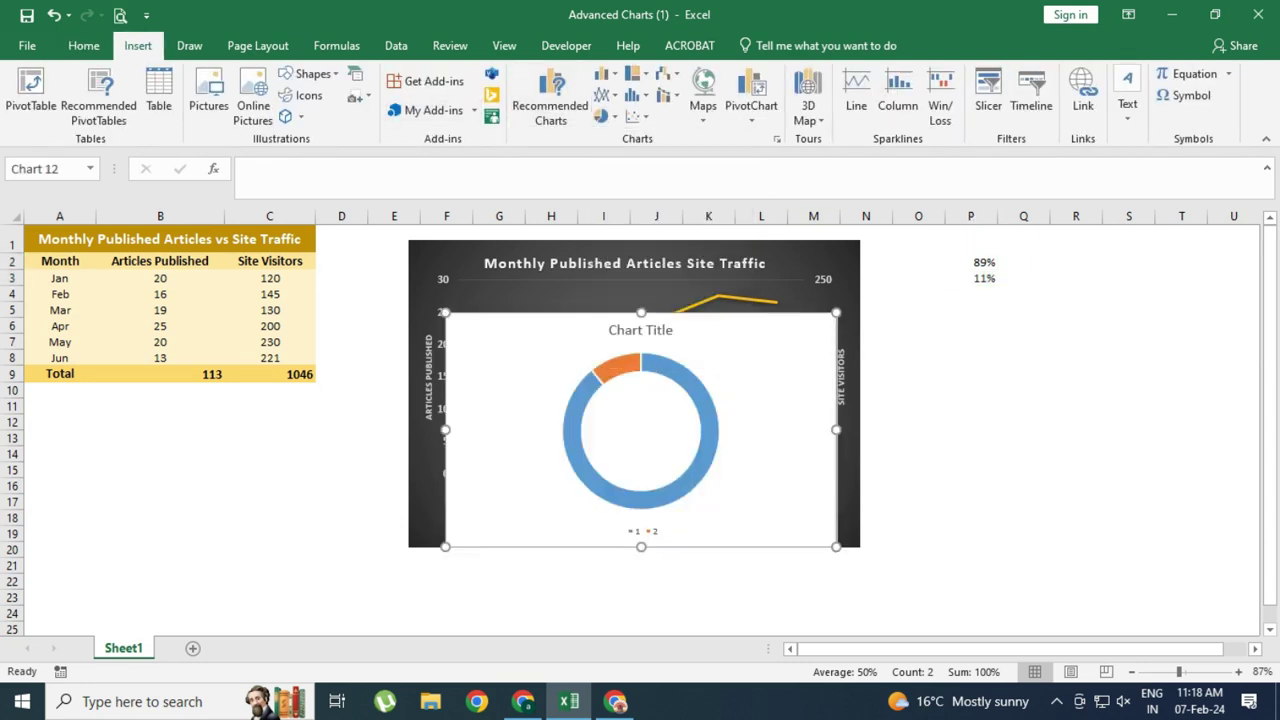
drag(620, 358, 204, 482)
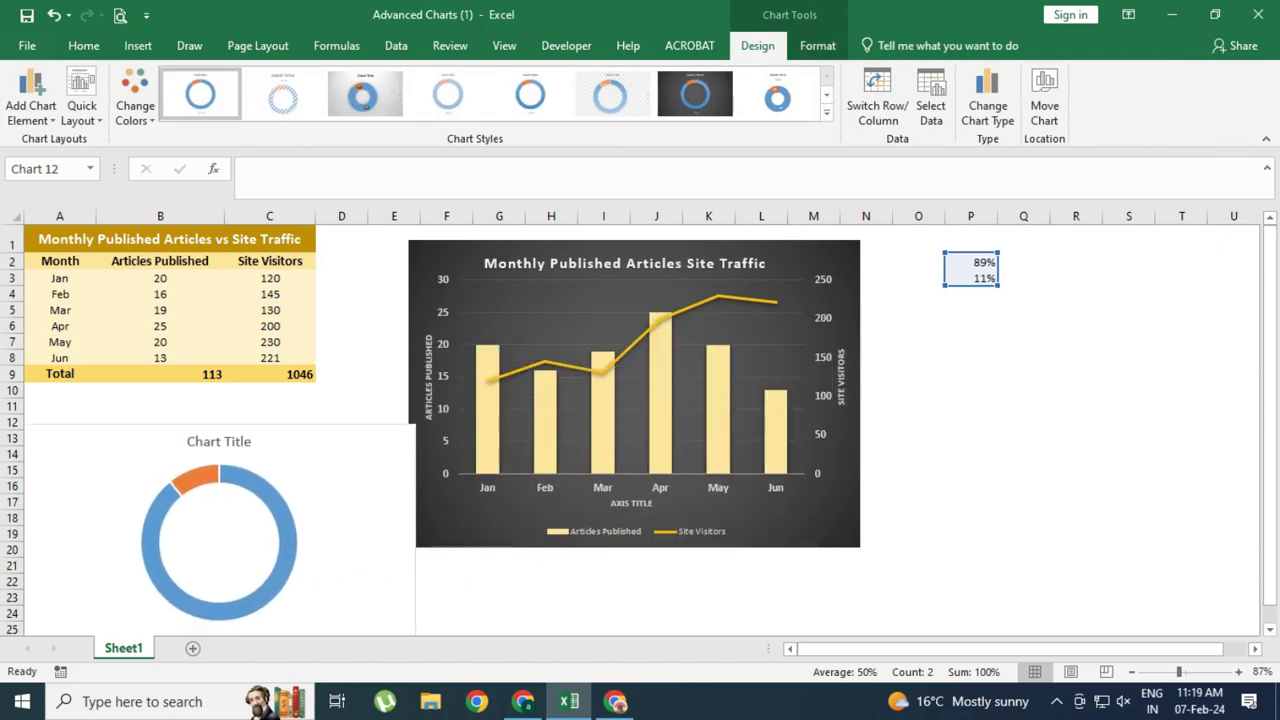
scroll(430, 430, down, 3)
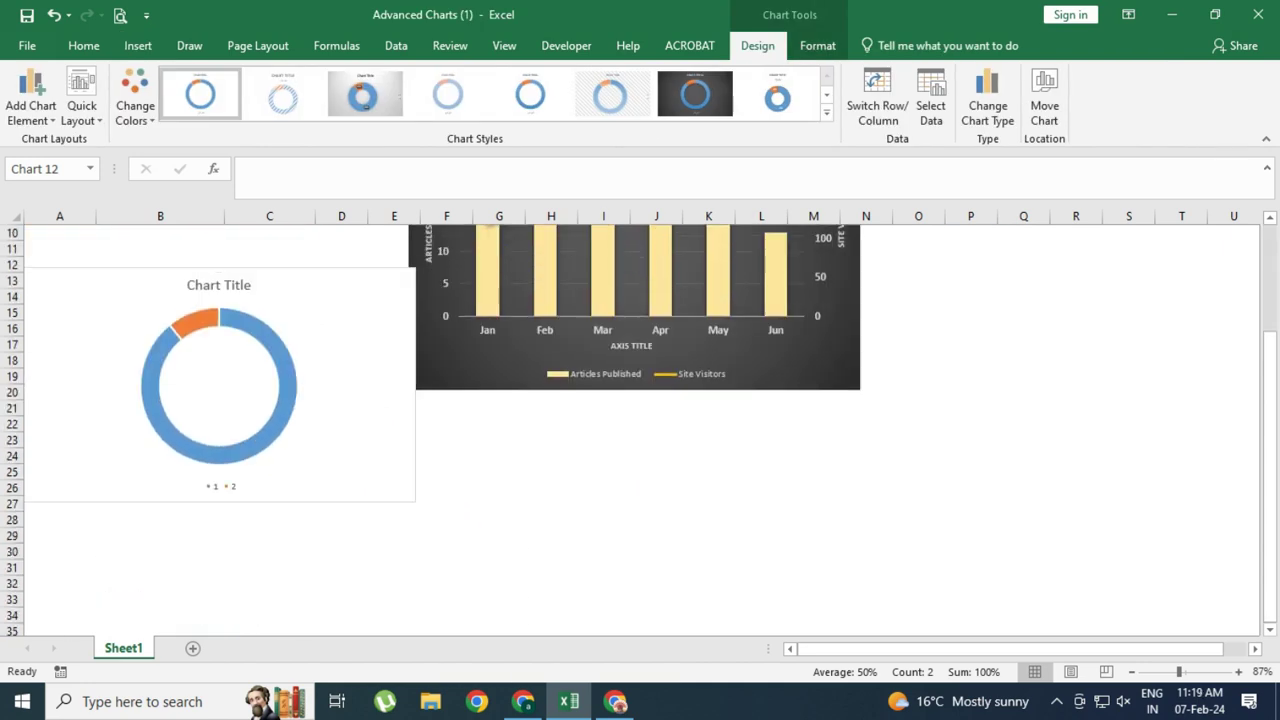
click(603, 519)
click(250, 420)
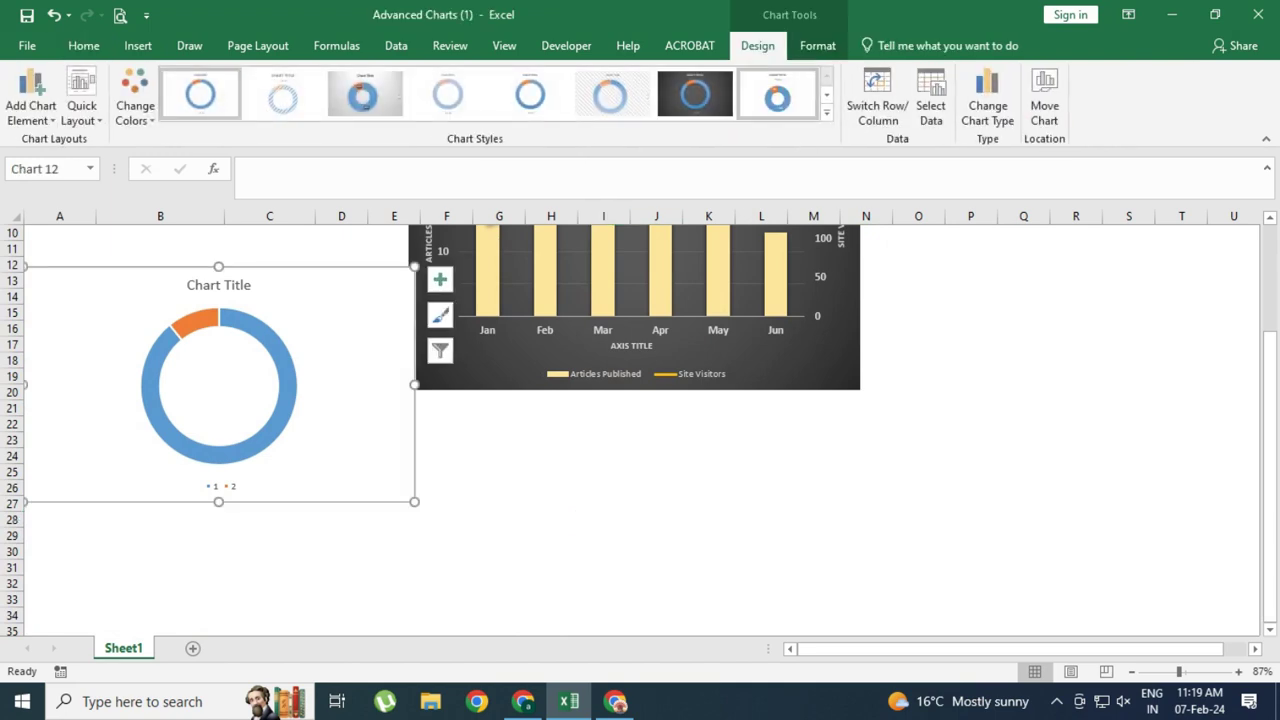
click(817, 45)
- Set the doughnut chart's Shape Fill to No Fill and move it below the table
click(497, 73)
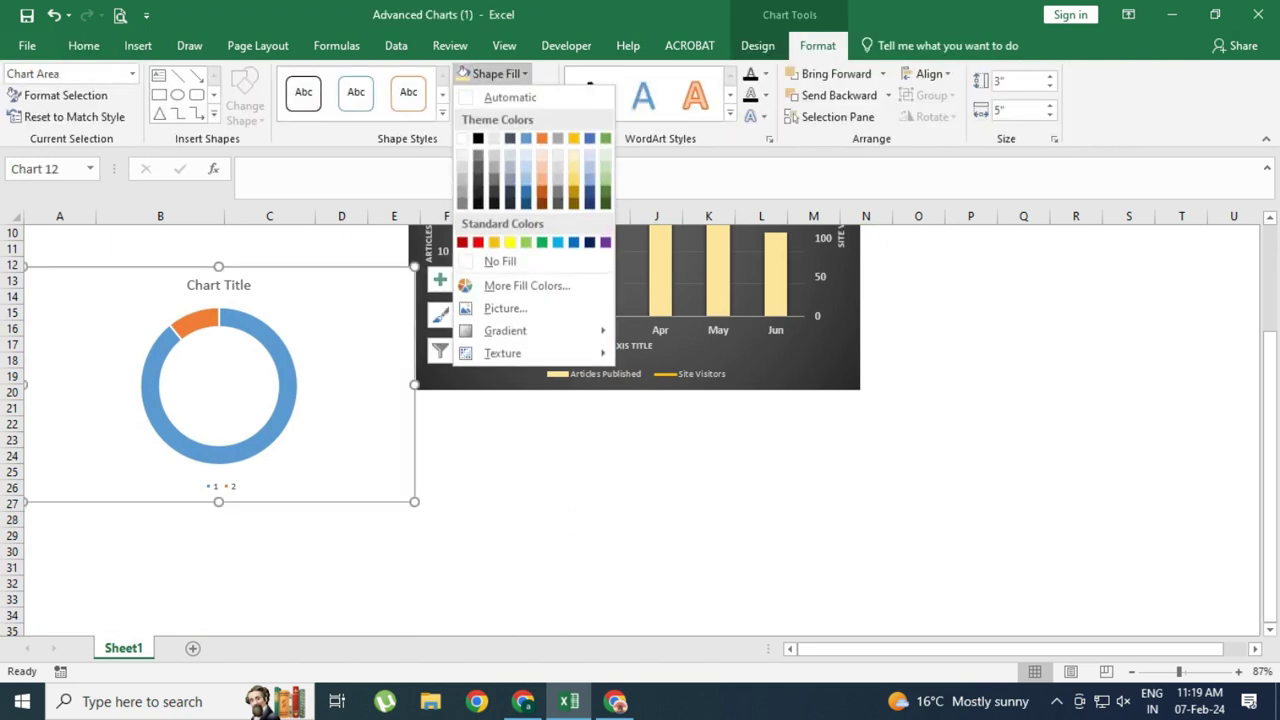
click(480, 261)
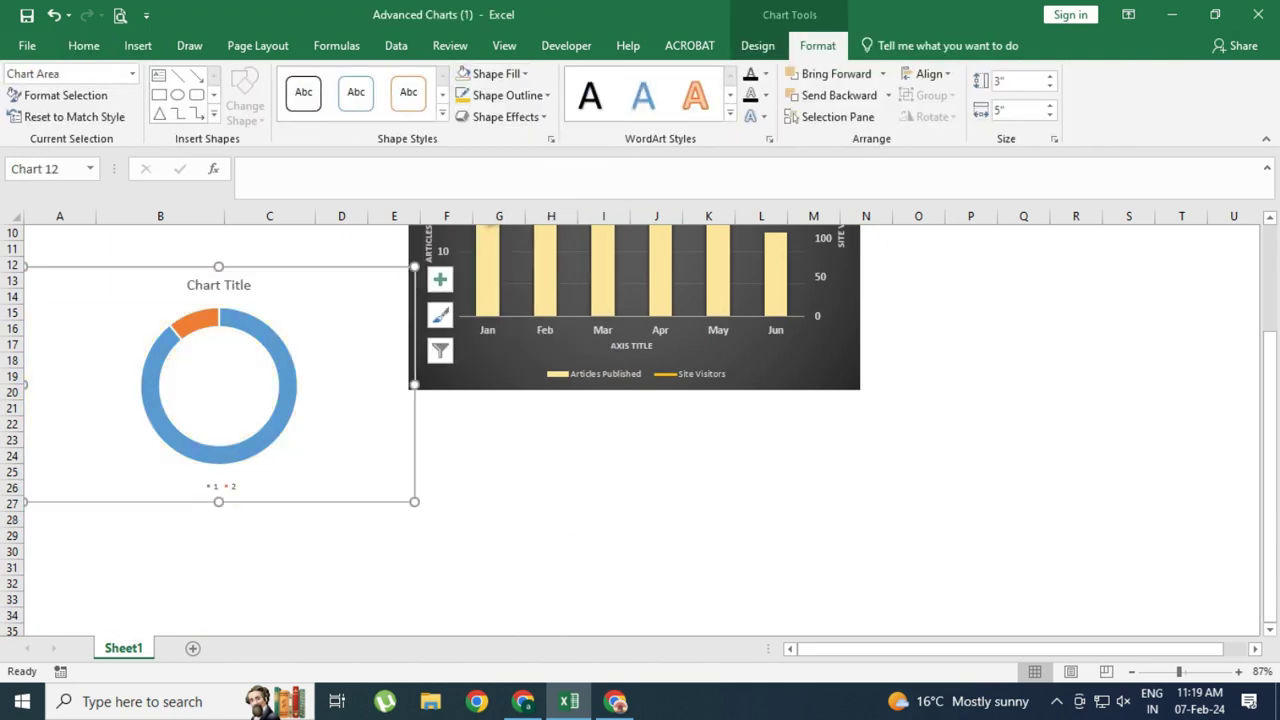
scroll(640, 430, up, 2)
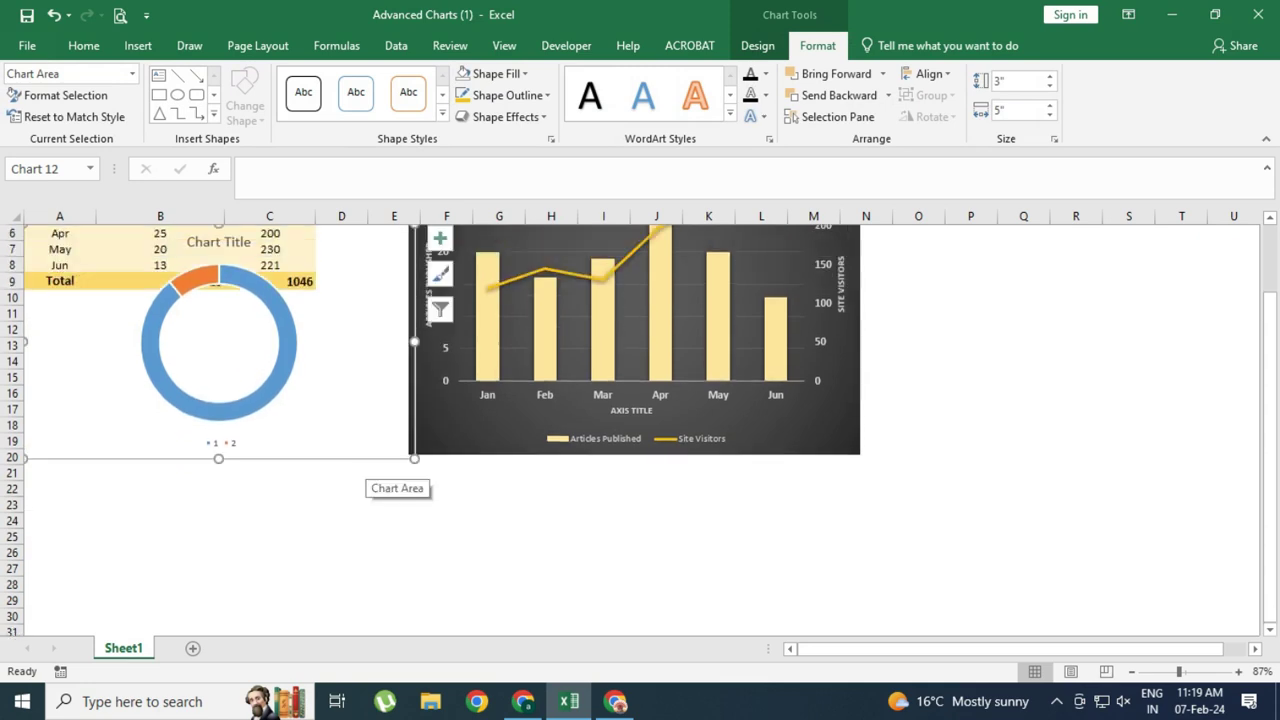
drag(370, 450, 372, 523)
click(551, 552)
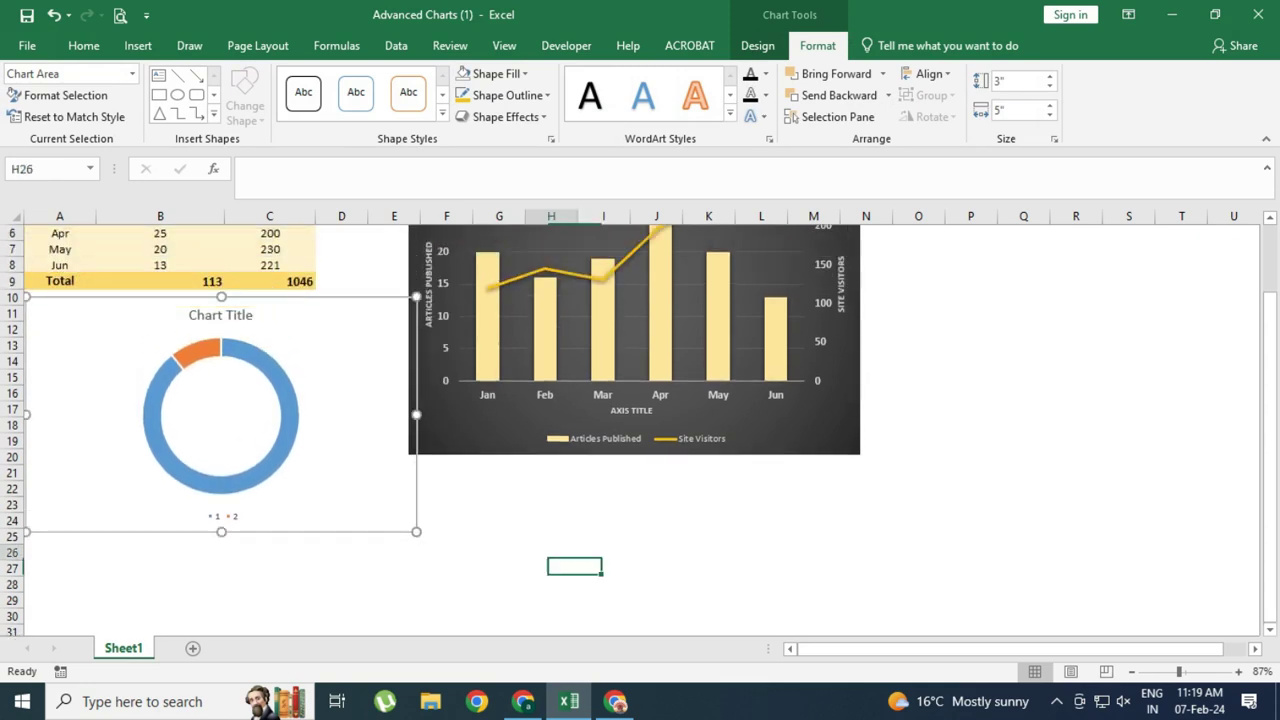
- Turn off the doughnut chart's Chart Title and Legend elements
click(305, 345)
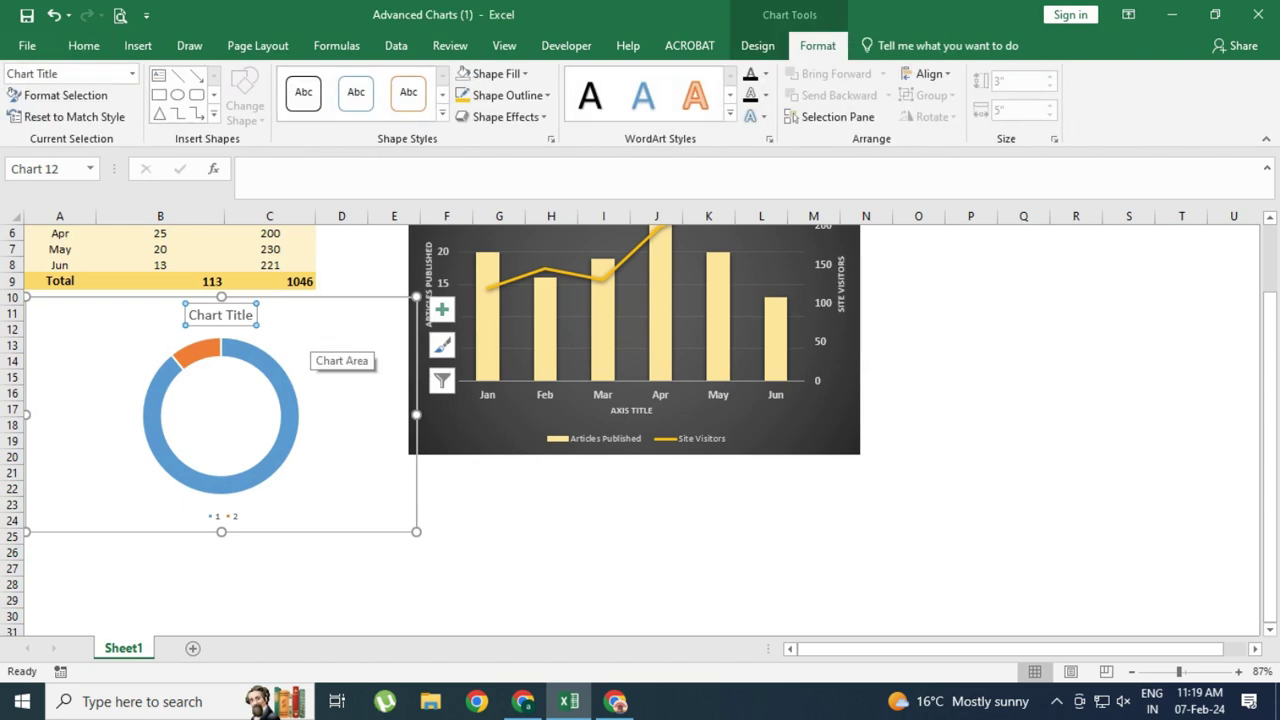
click(441, 309)
click(487, 332)
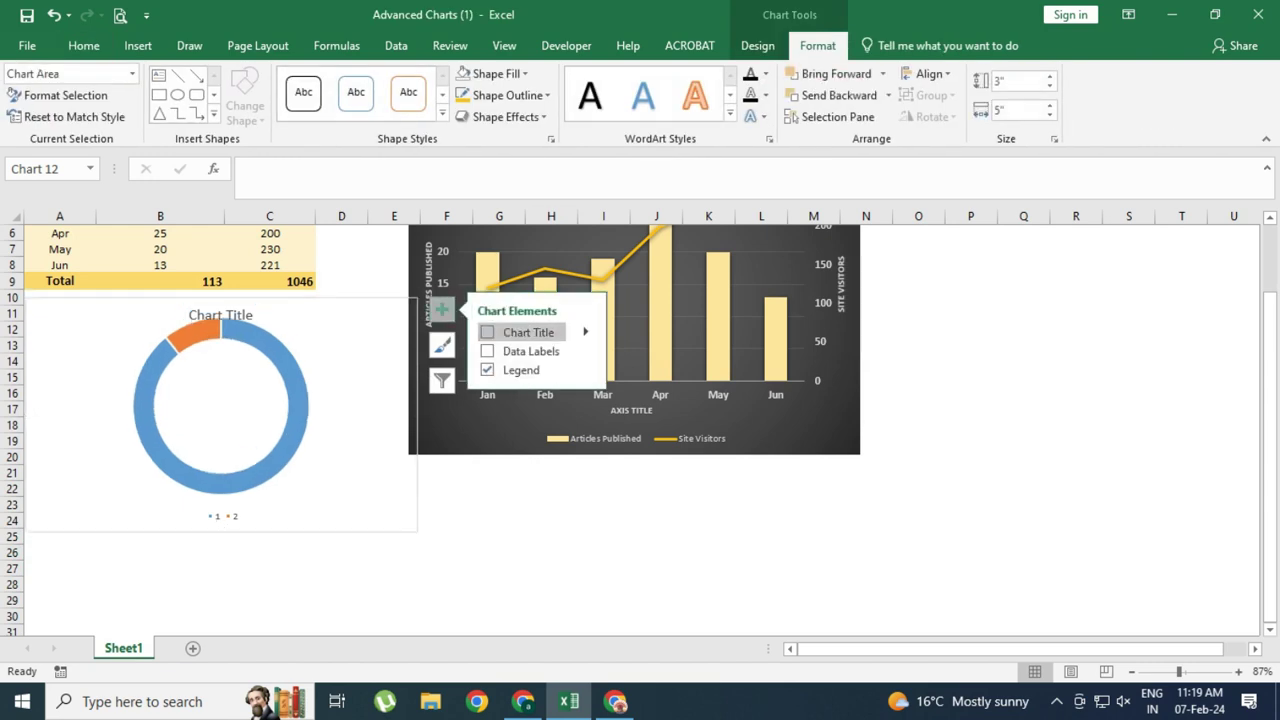
click(487, 369)
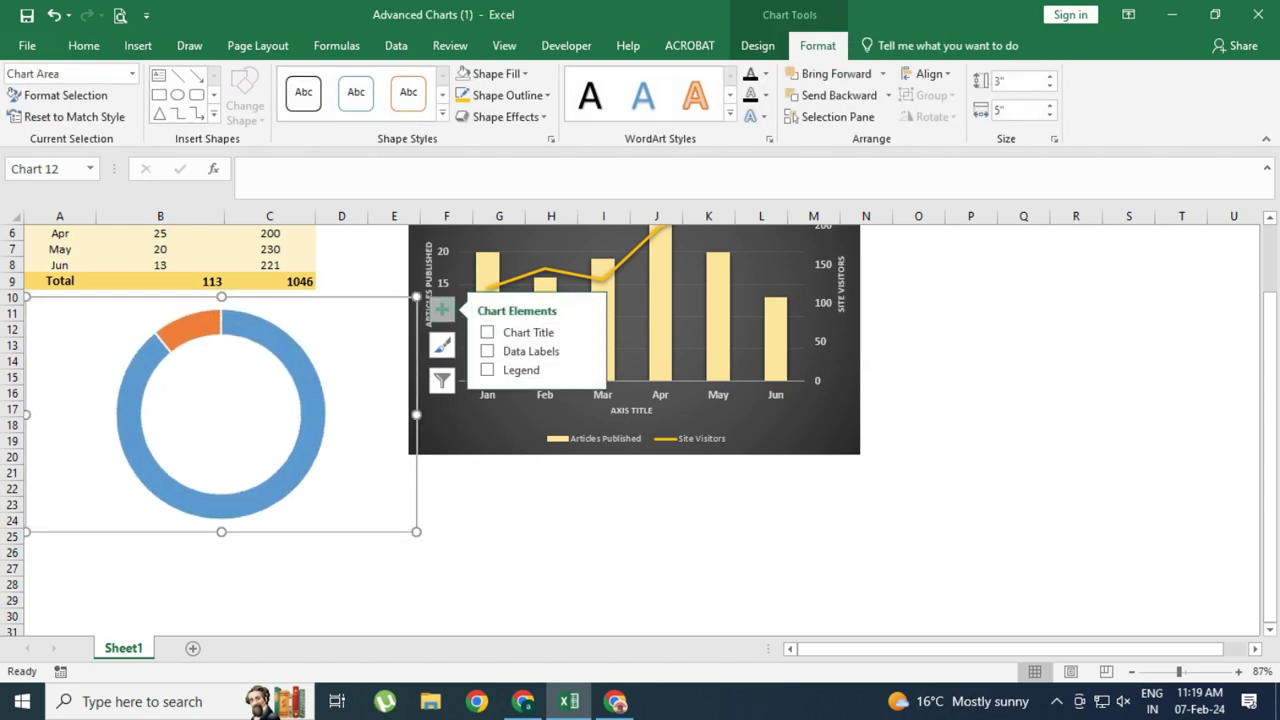
click(536, 516)
- Set the donut series' Doughnut Hole Size to 58% in Format Data Series
click(190, 325)
right_click(314, 398)
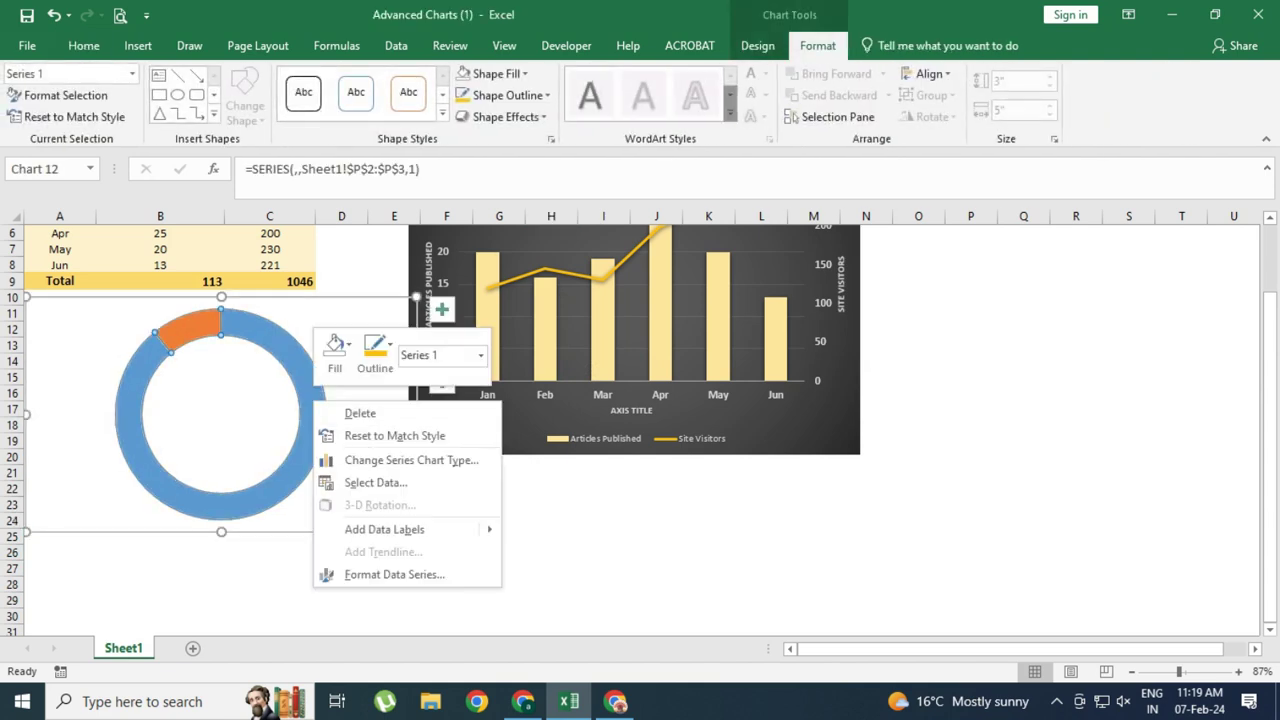
click(394, 574)
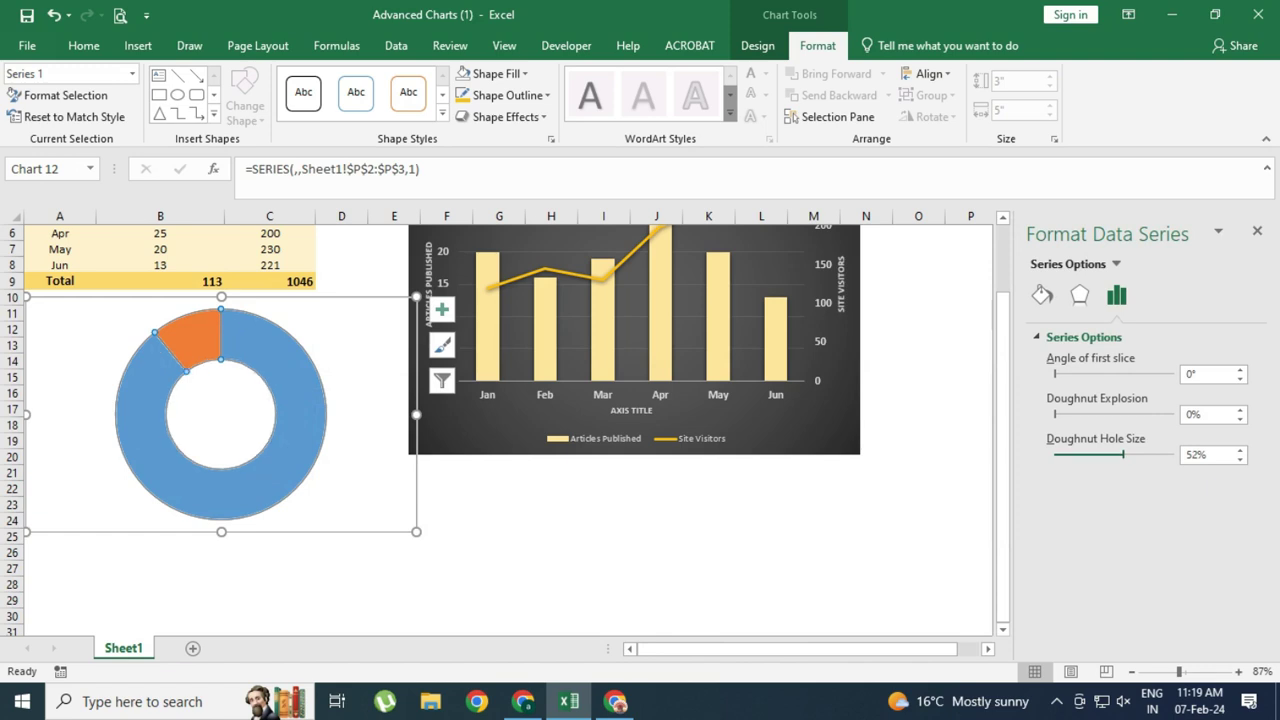
drag(1126, 454, 1132, 454)
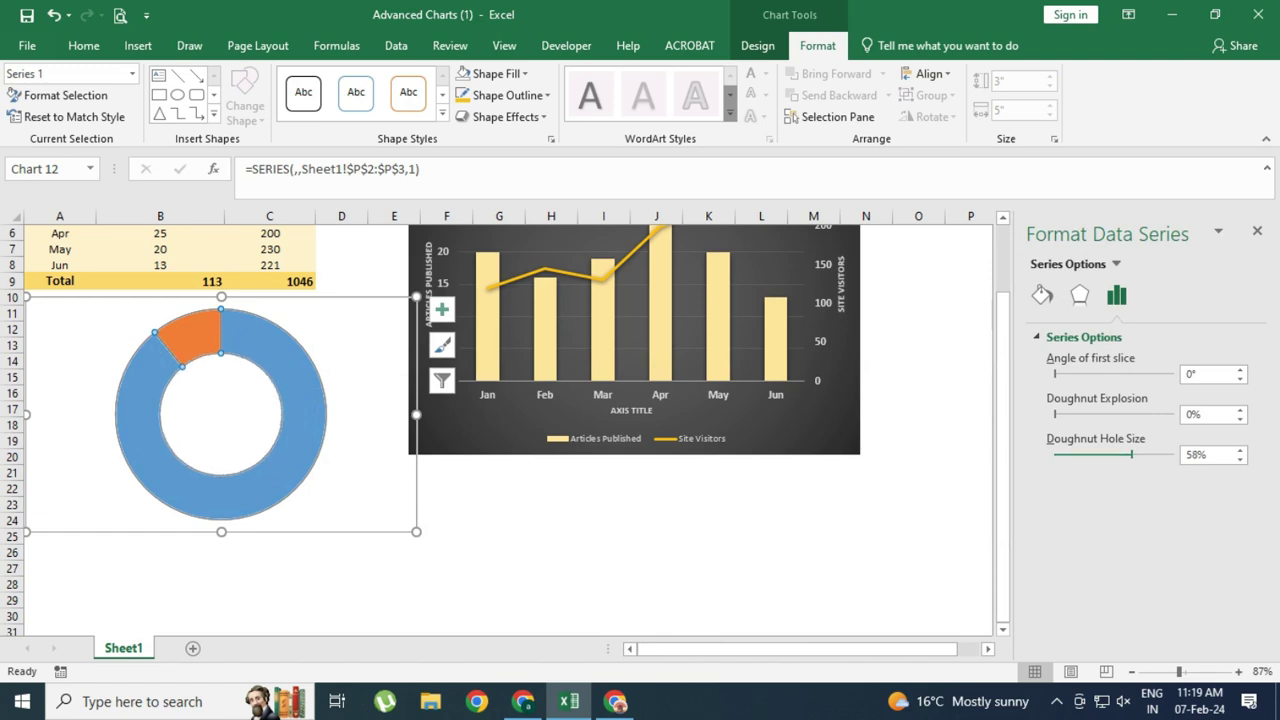
click(918, 503)
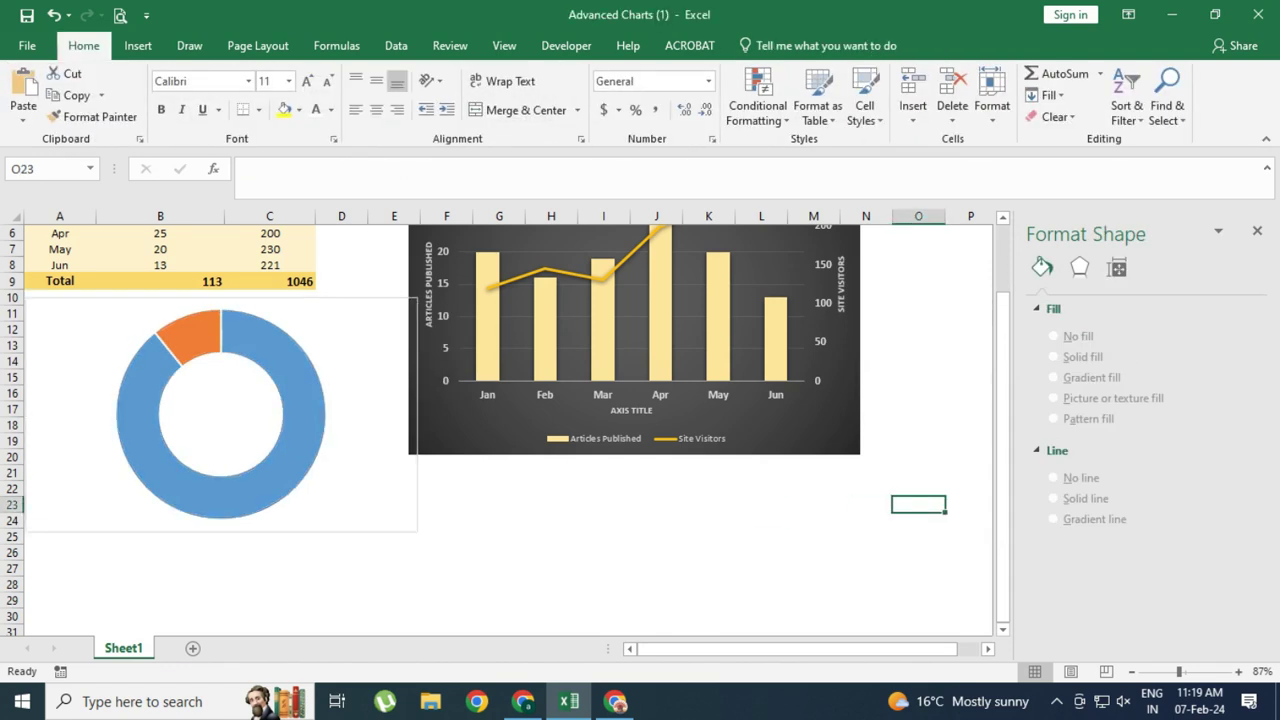
click(140, 440)
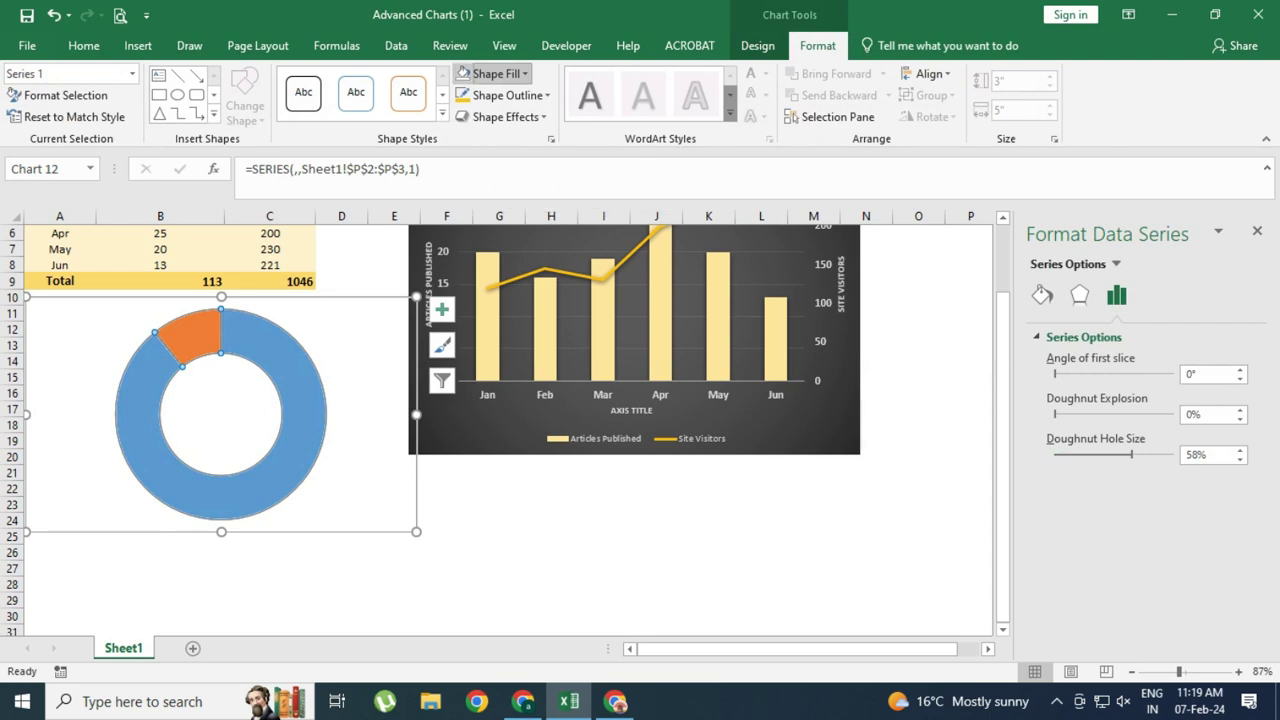
- Fill the donut ring with Gold, Darker 50%
click(495, 73)
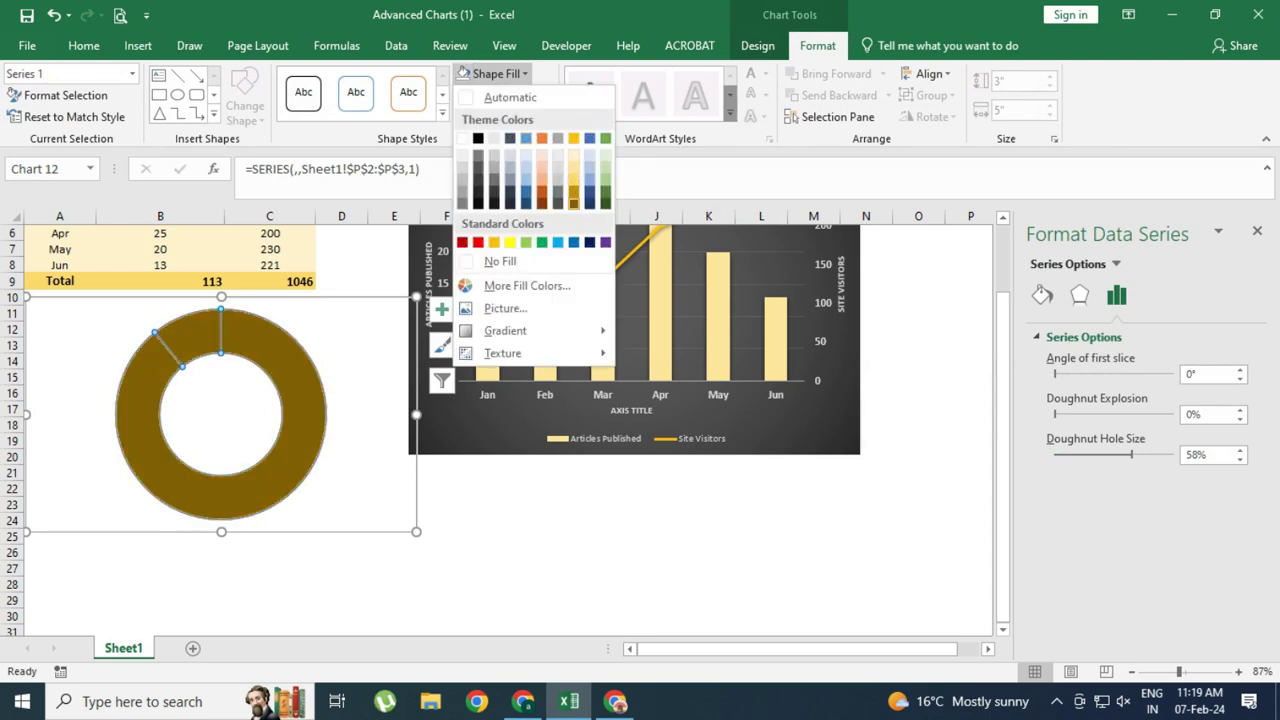
click(573, 201)
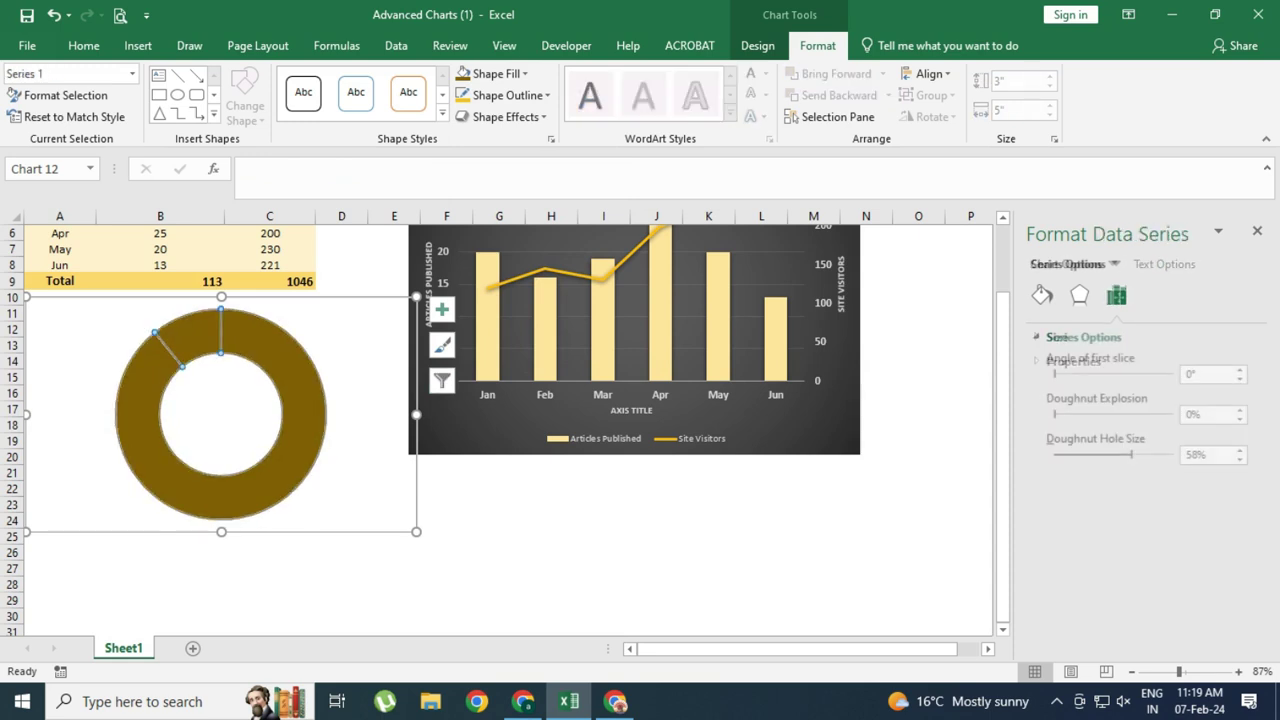
click(497, 73)
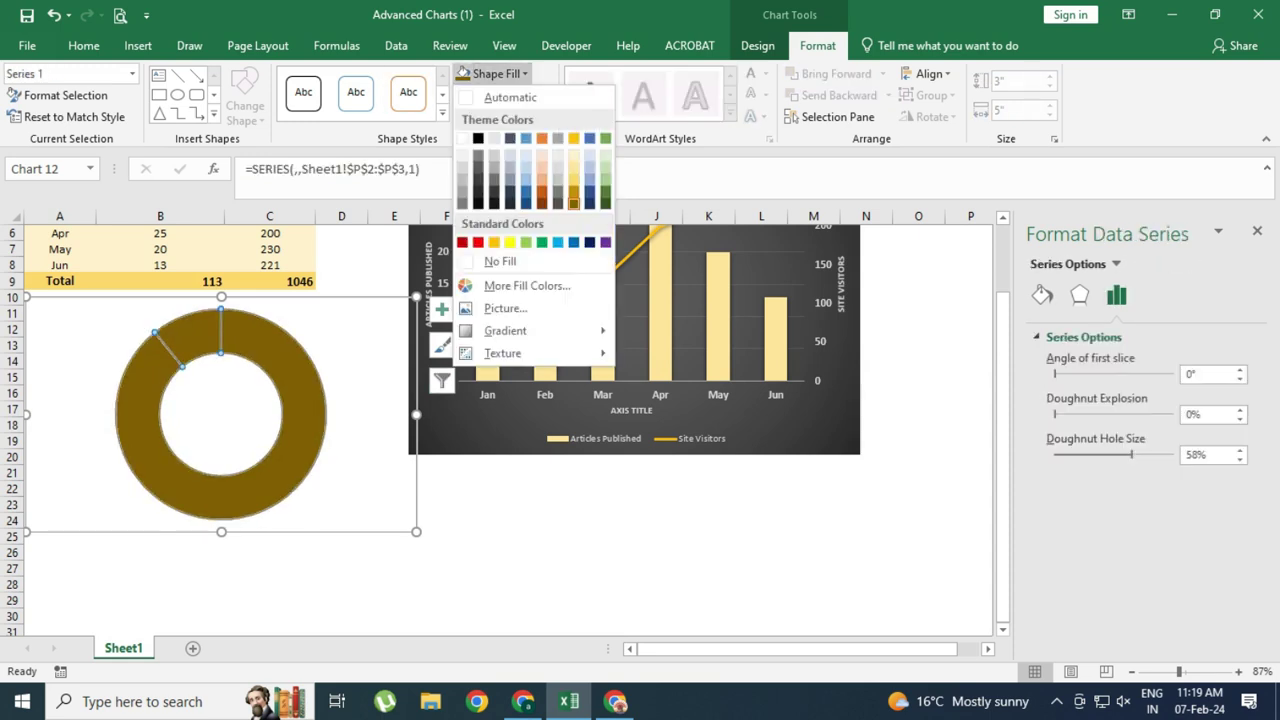
click(266, 380)
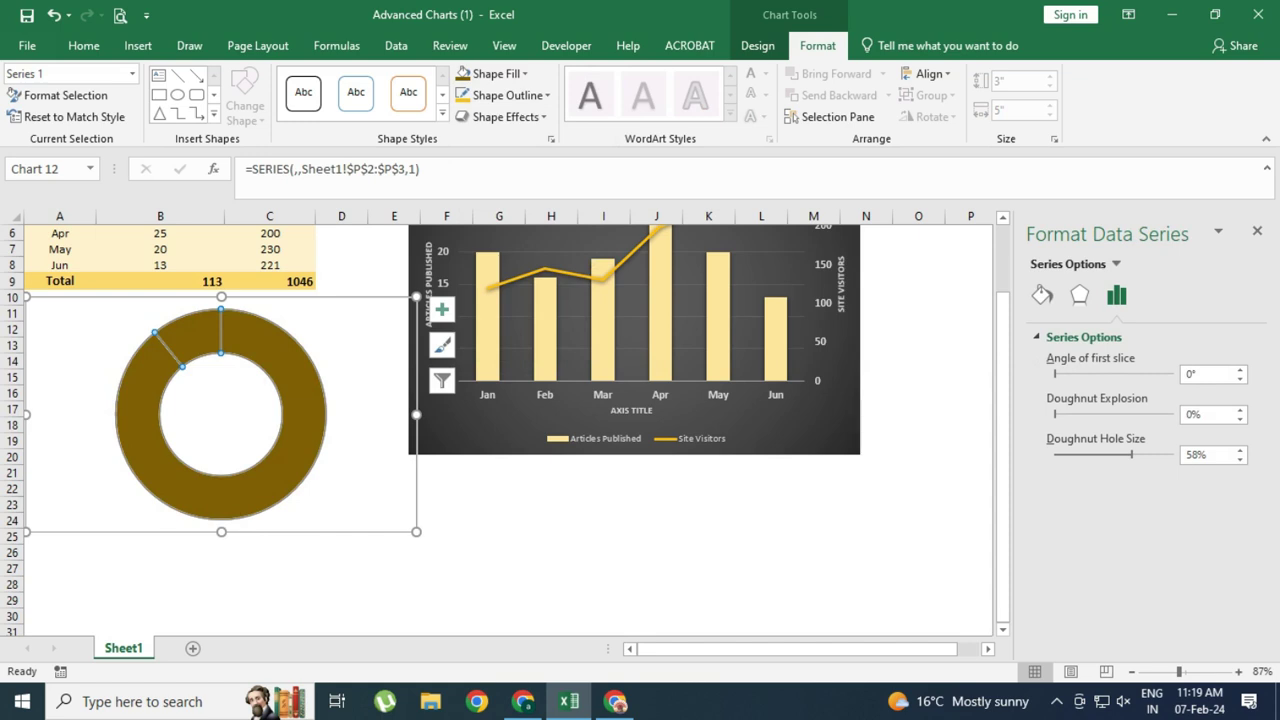
click(262, 372)
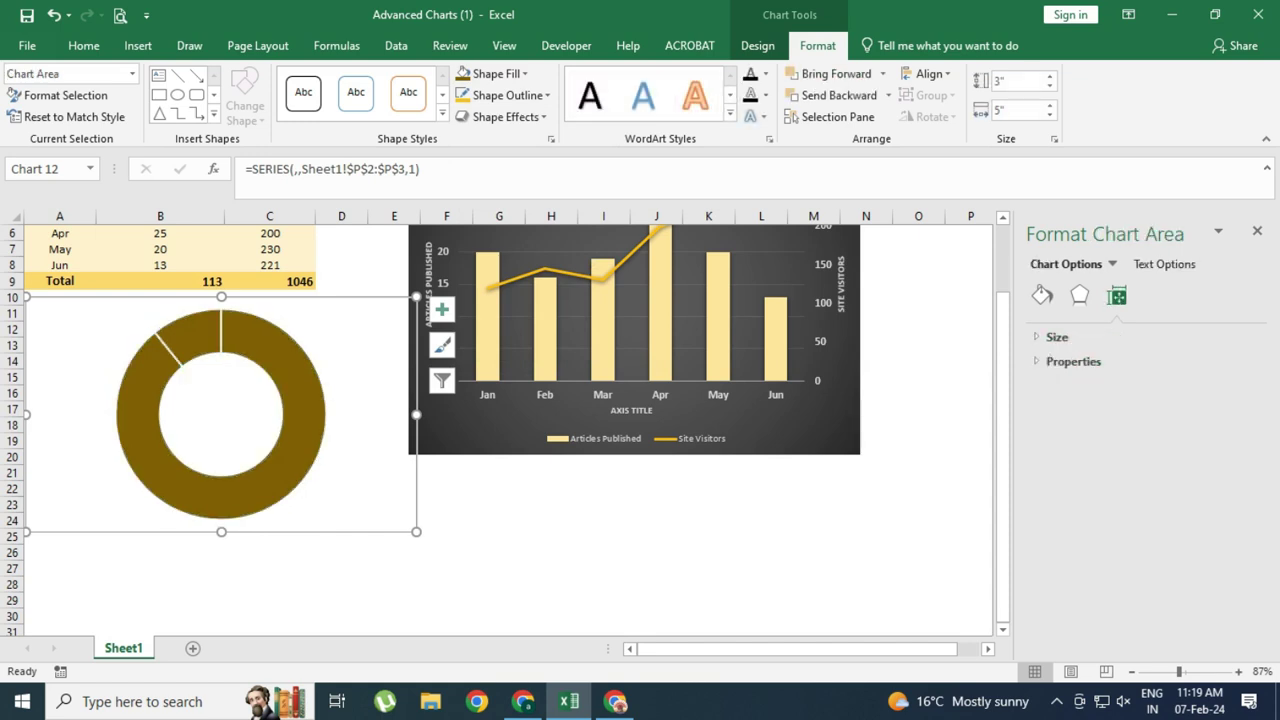
click(300, 400)
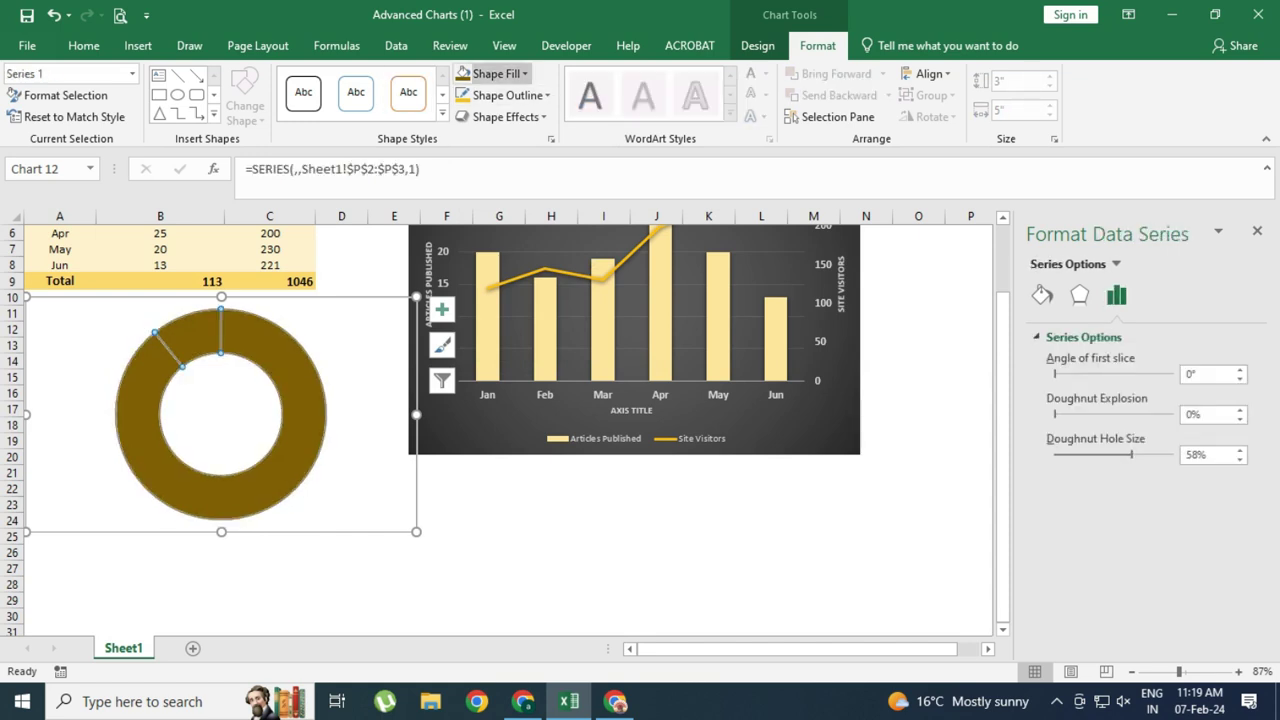
click(490, 73)
key(Escape)
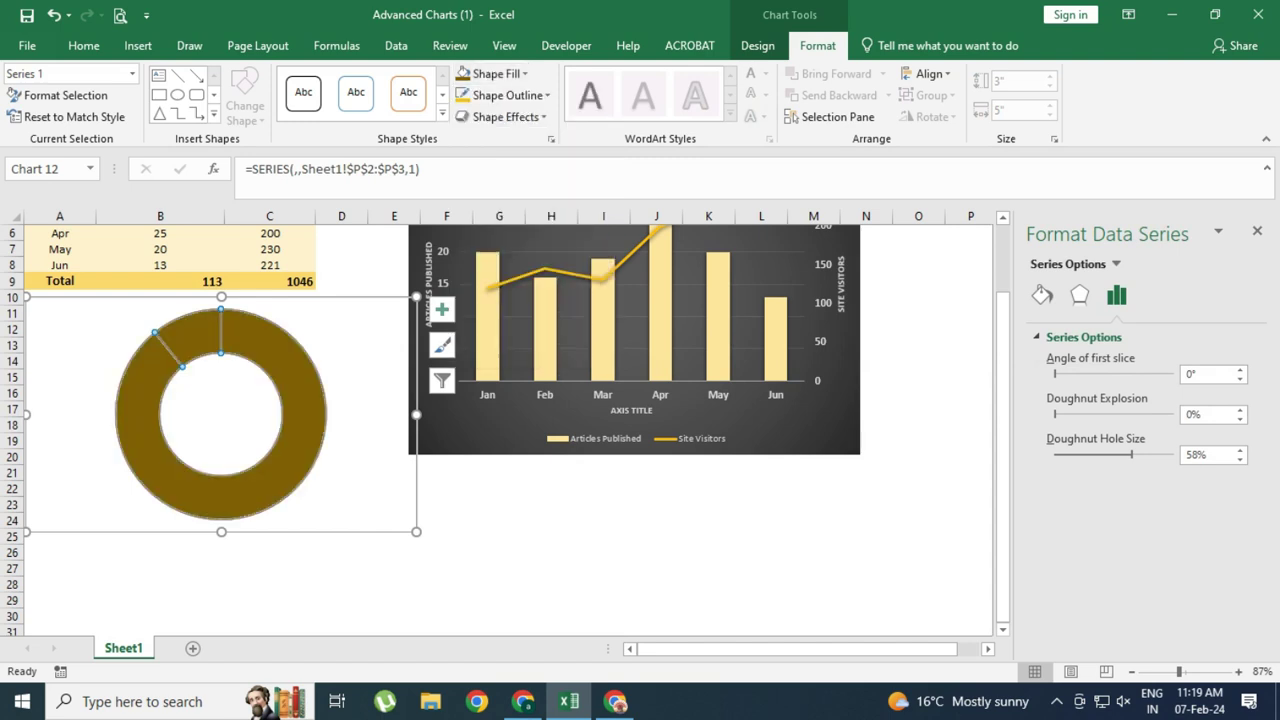
key(Up)
key(Down)
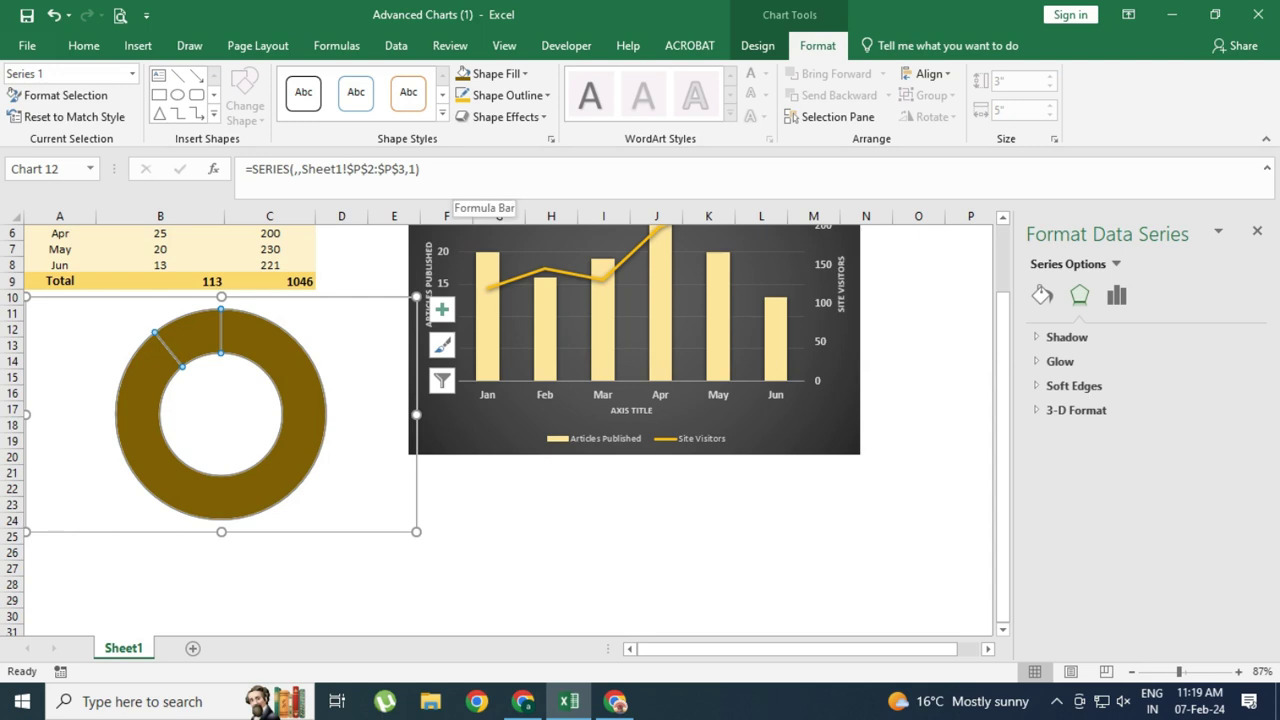
click(490, 73)
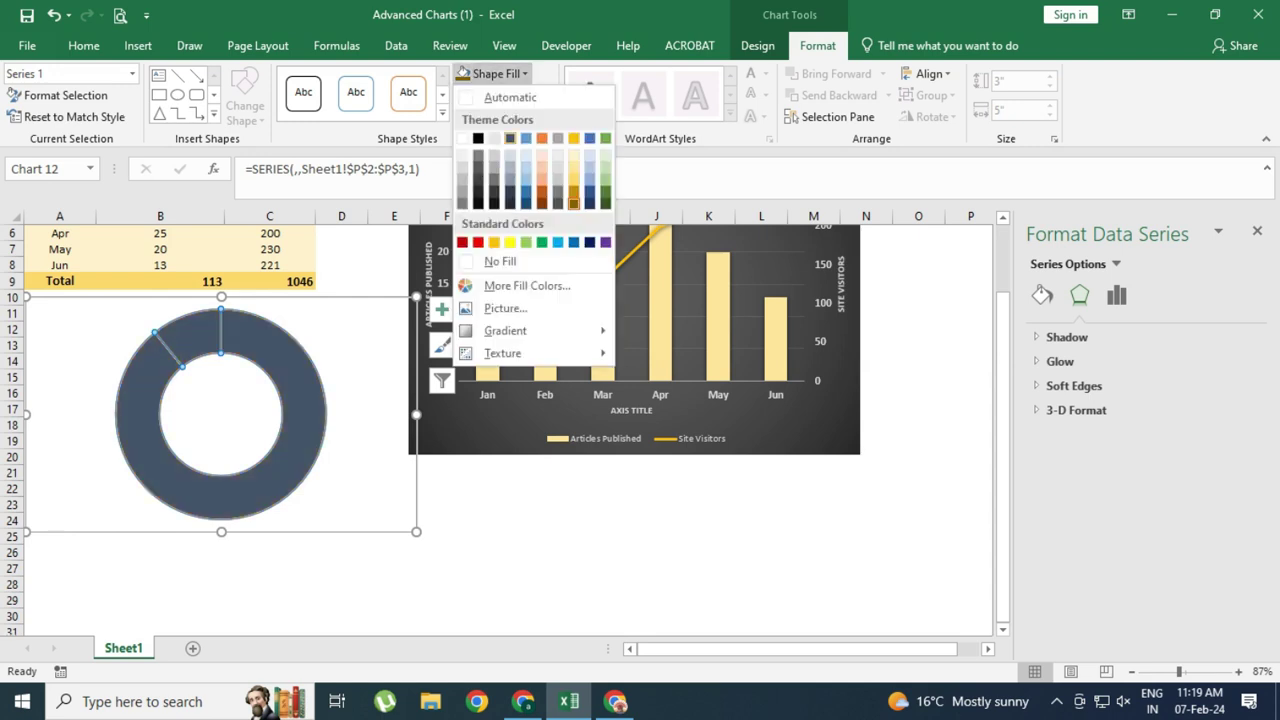
click(573, 204)
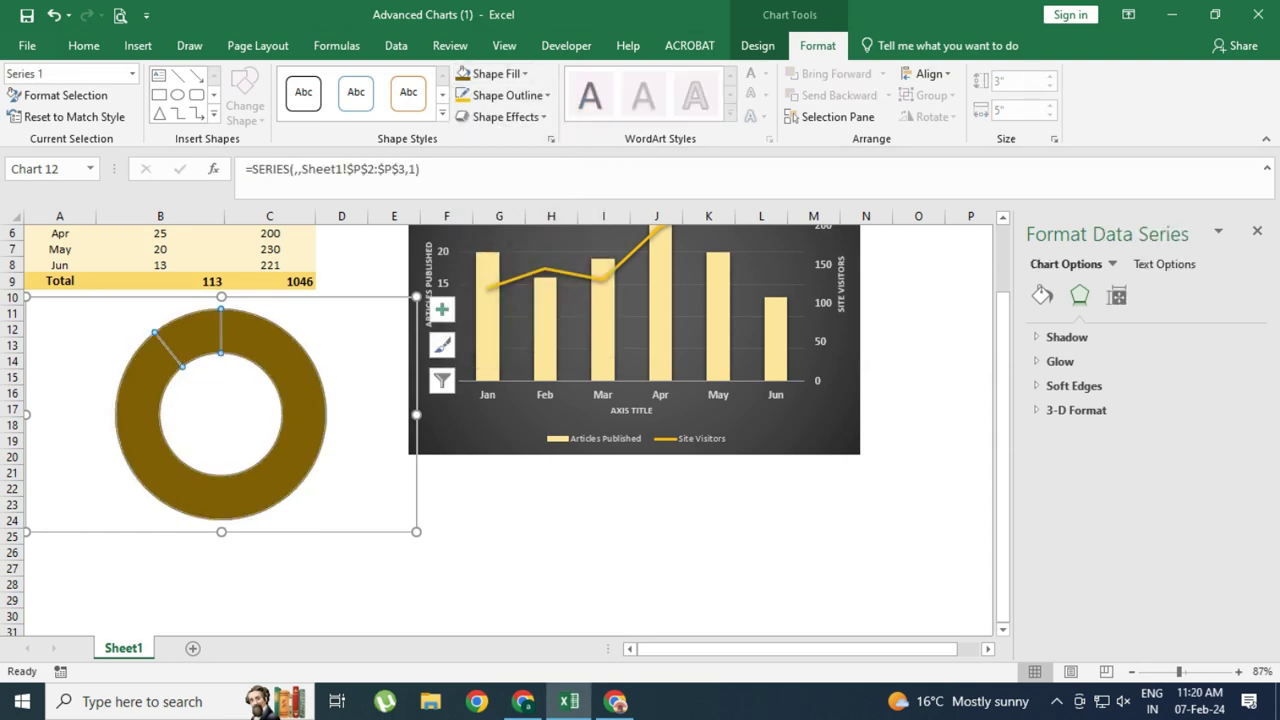
- Fill the small 11% slice with Gold, Lighter 80%
click(196, 335)
click(490, 73)
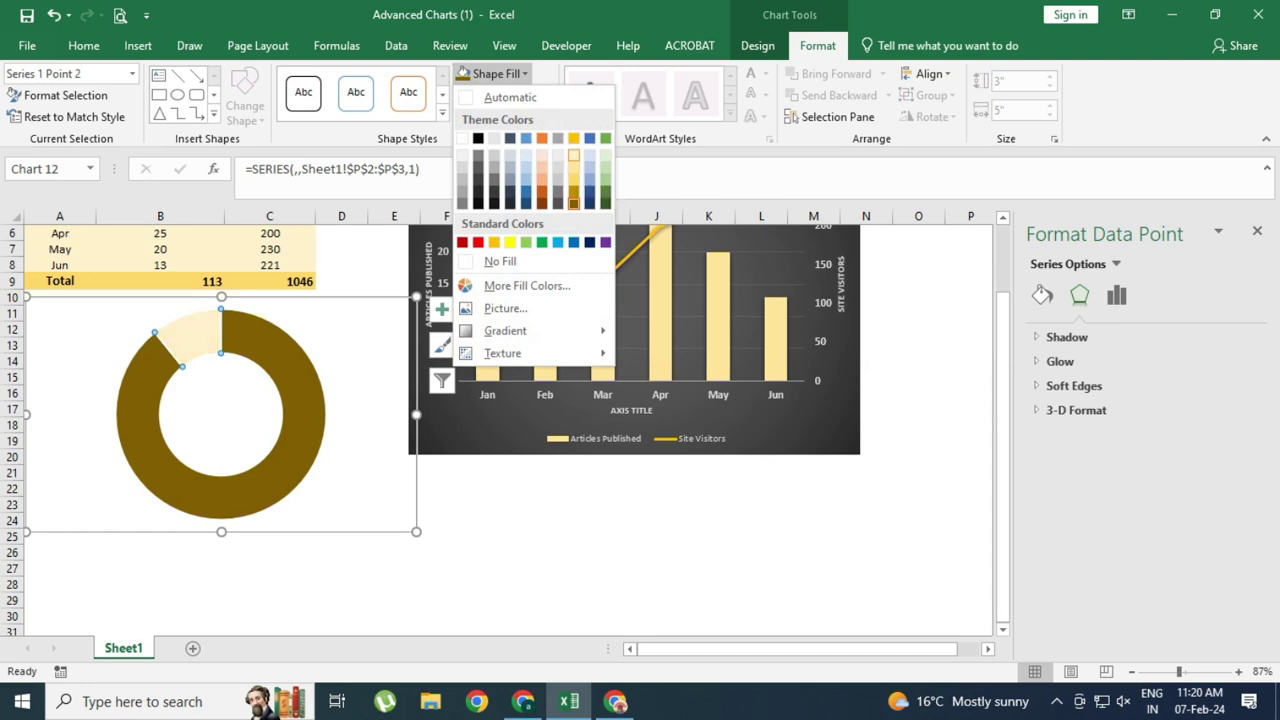
click(573, 152)
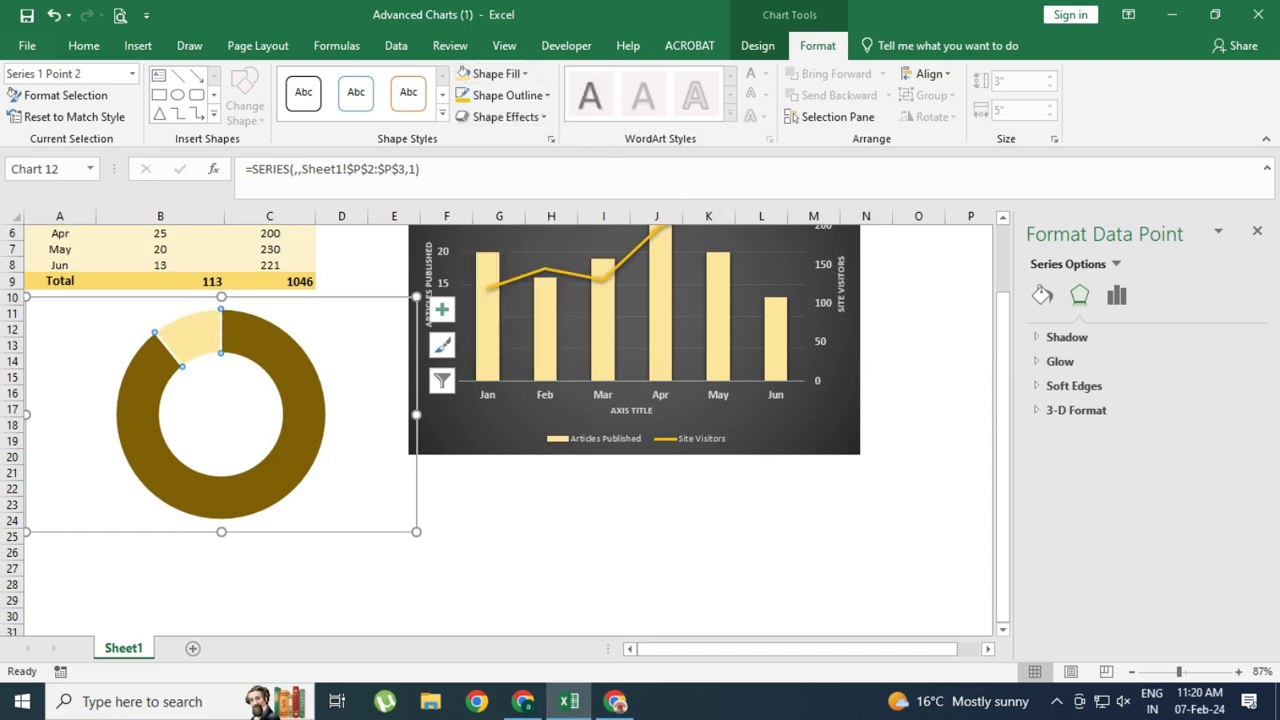
key(Escape)
click(498, 552)
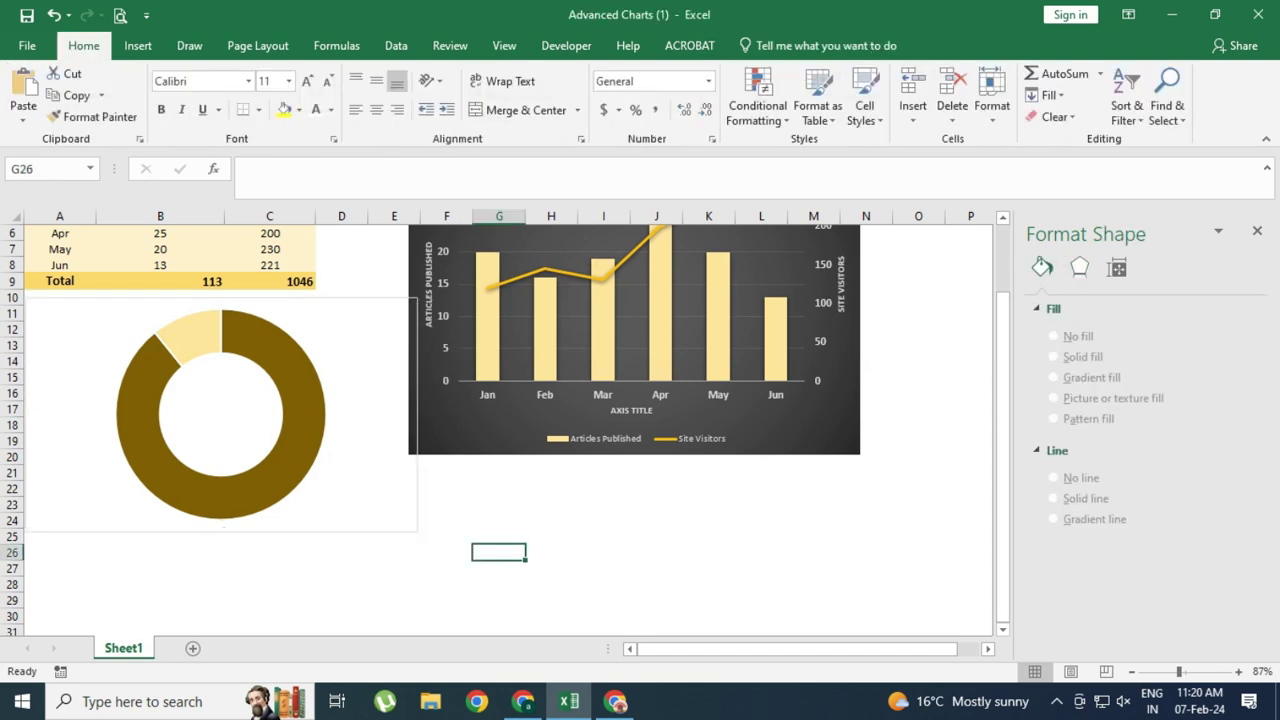
drag(360, 480, 358, 480)
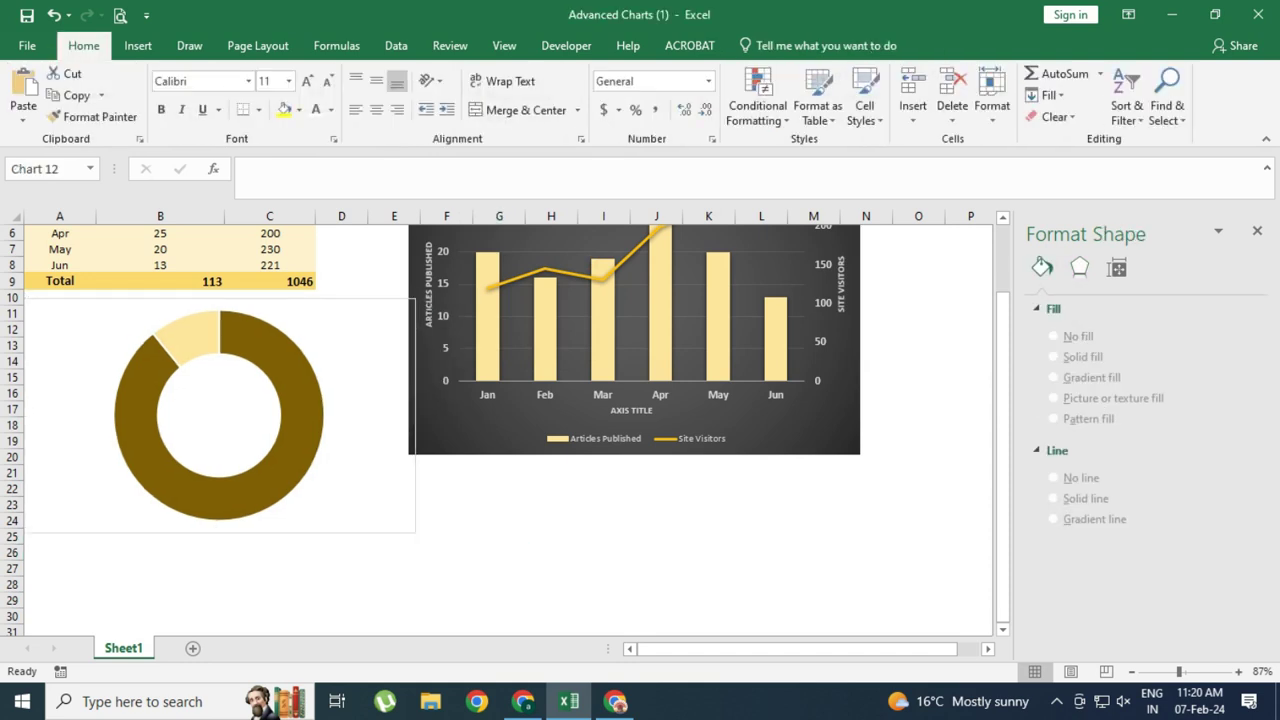
click(130, 330)
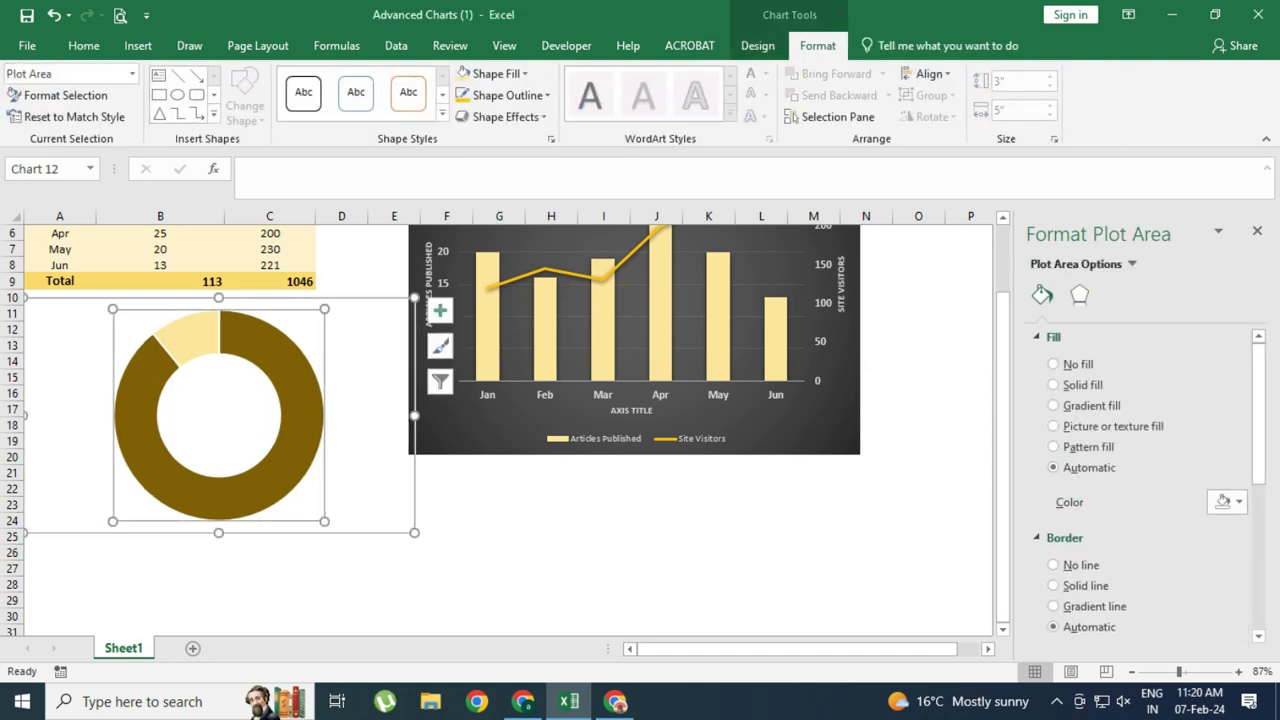
- Draw a rectangle inside the donut hole and link its text to =P3
click(138, 45)
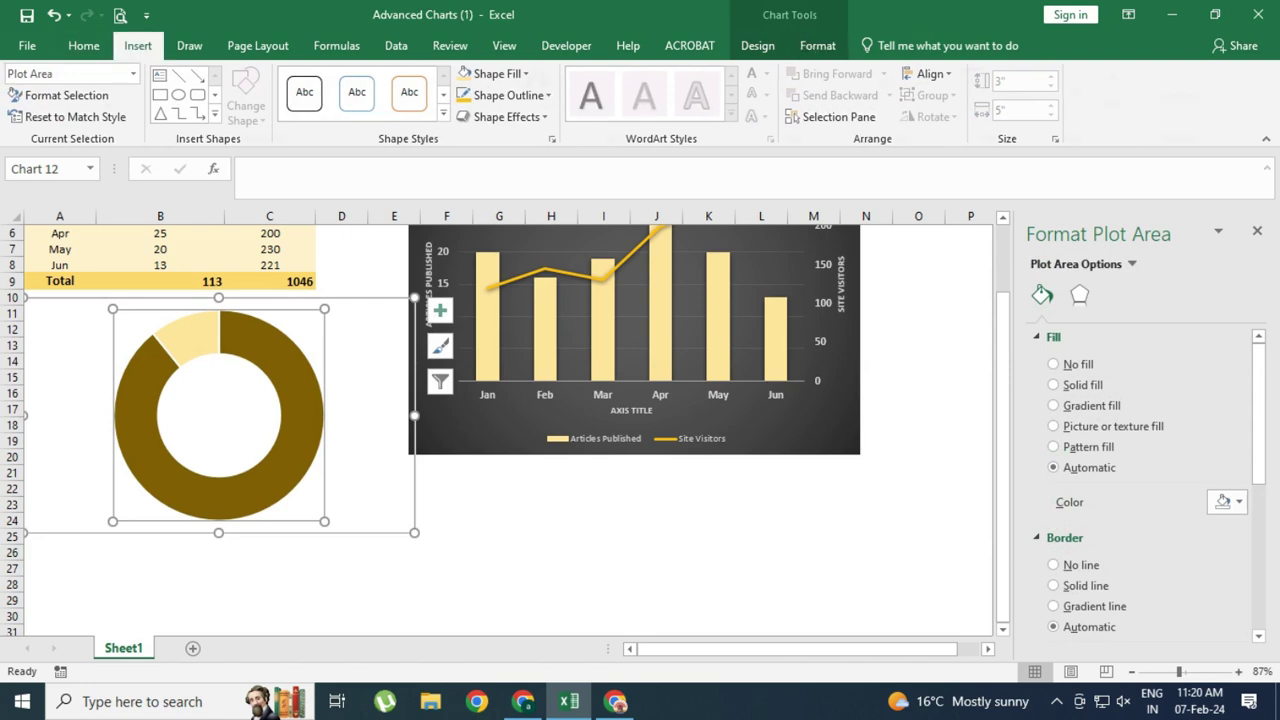
click(313, 73)
click(362, 116)
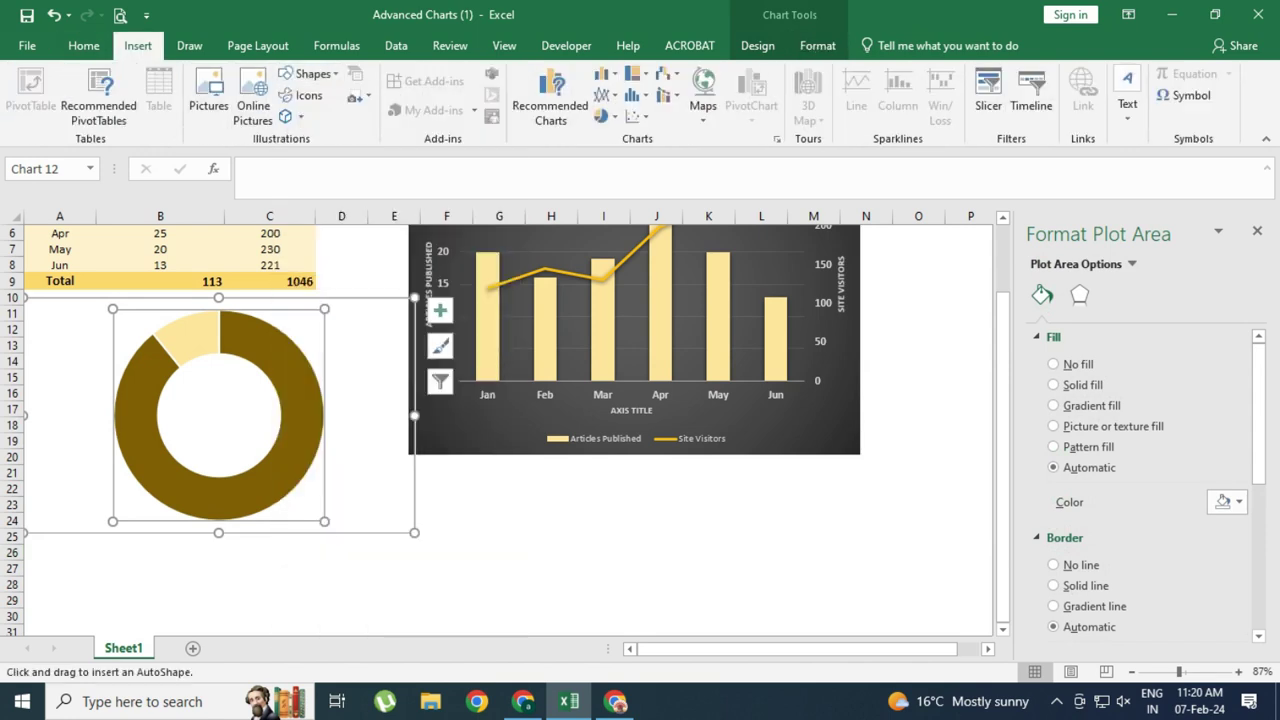
mouse_move(174, 388)
mouse_down()
mouse_move(267, 438)
mouse_move(214, 408)
mouse_up()
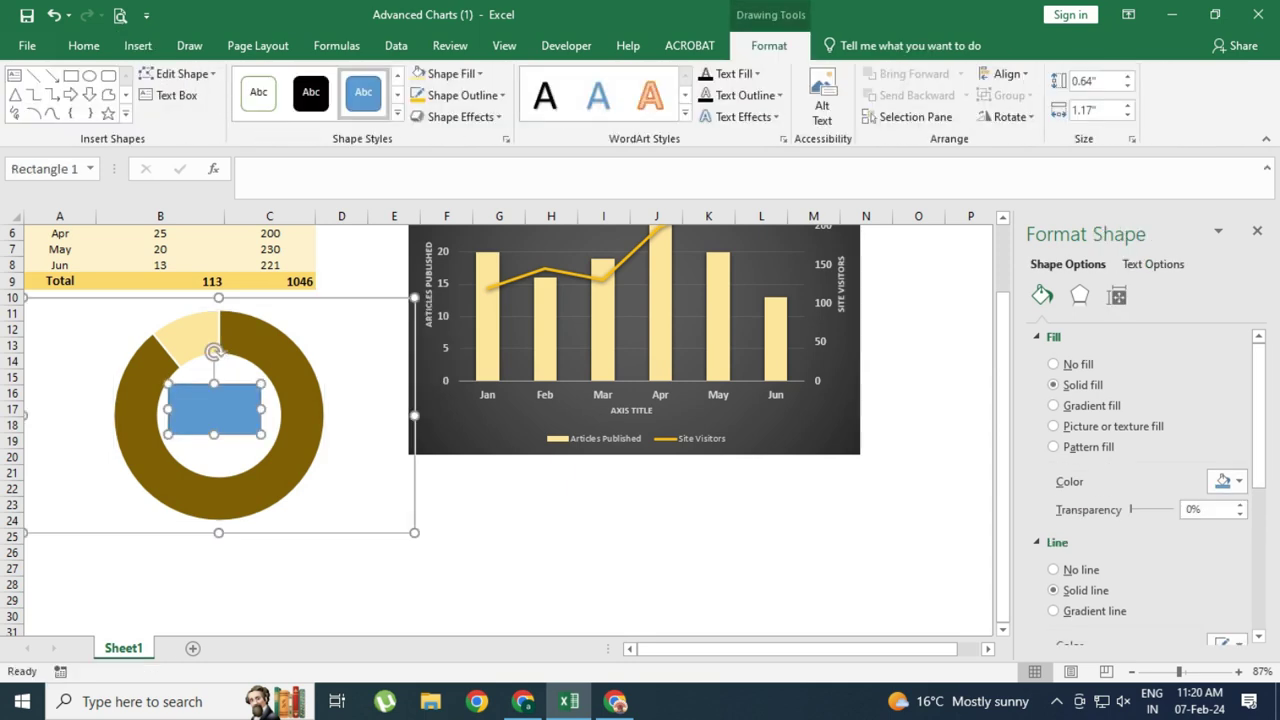
click(246, 169)
text(=)
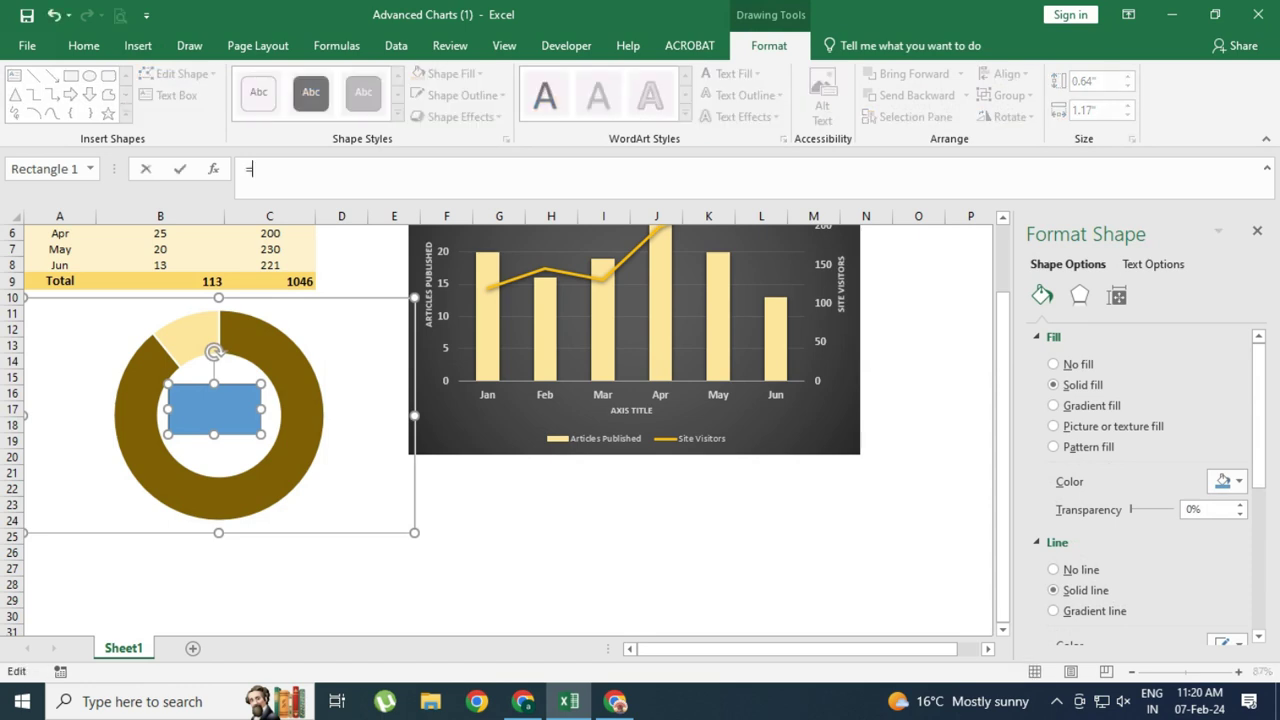
click(1257, 230)
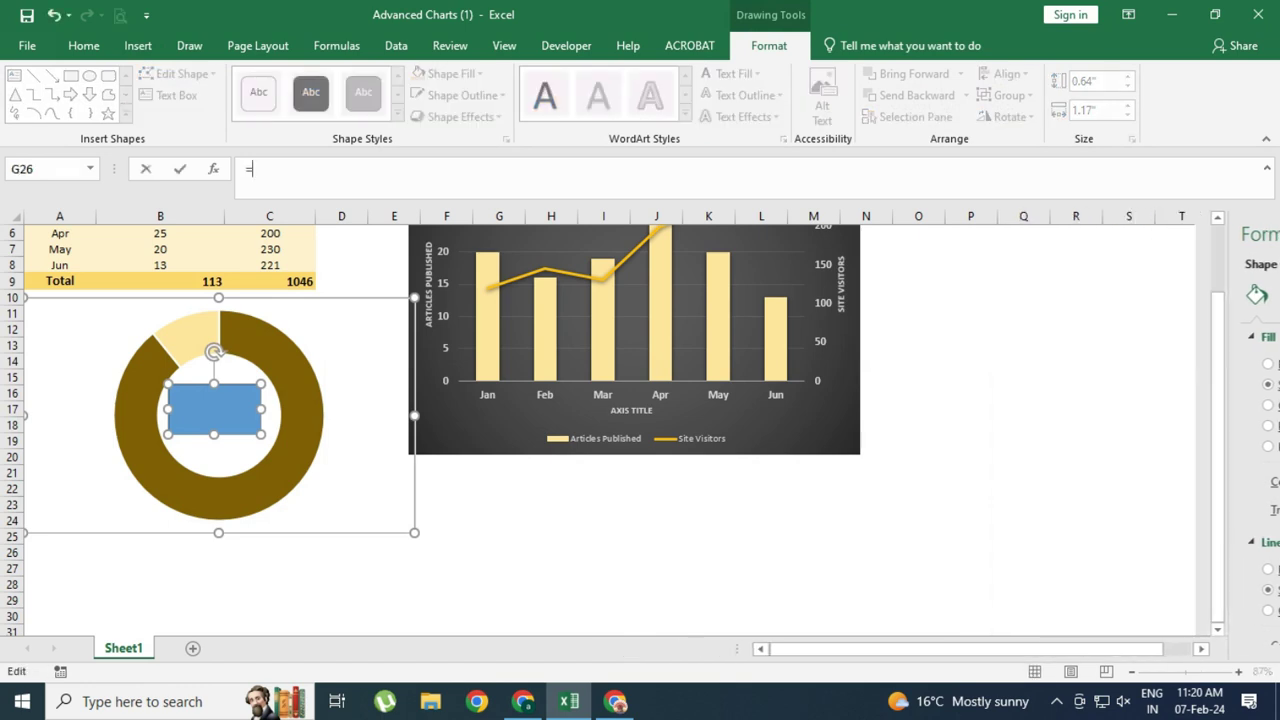
scroll(1000, 400, up, 2)
click(984, 278)
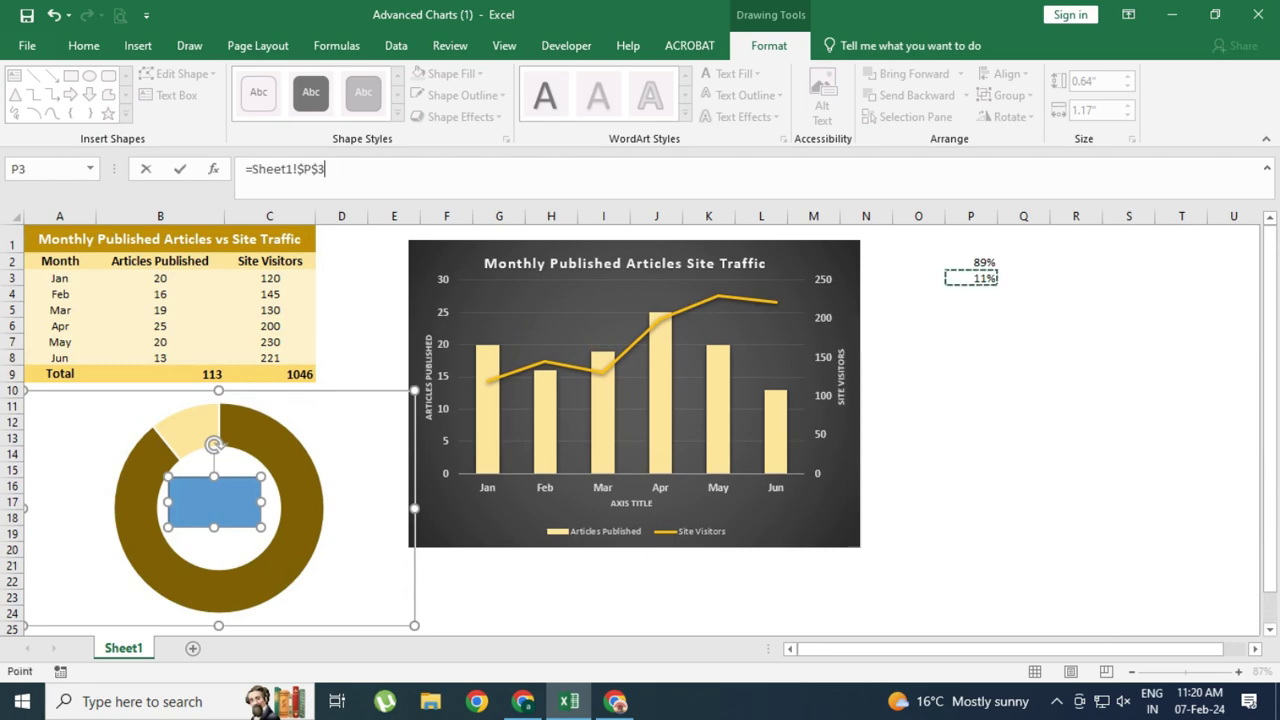
key(Return)
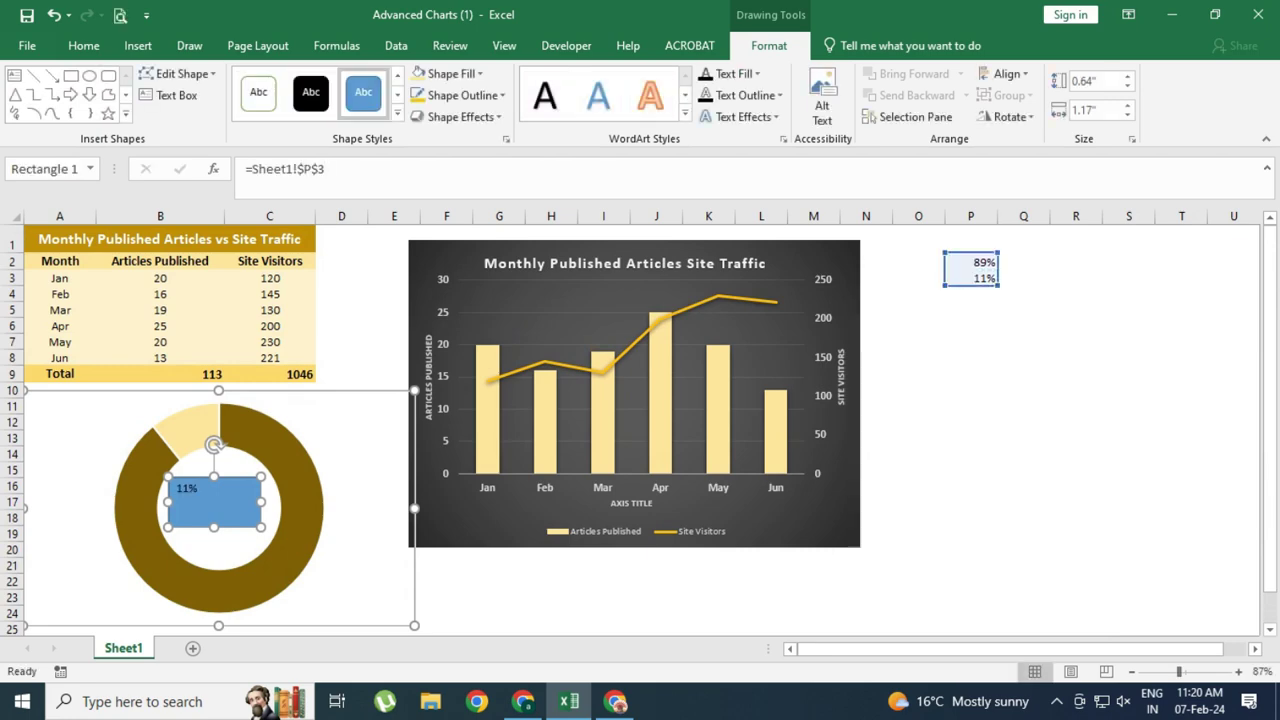
click(1048, 530)
- Make the 11% label text 36 pt, bold and black
click(214, 505)
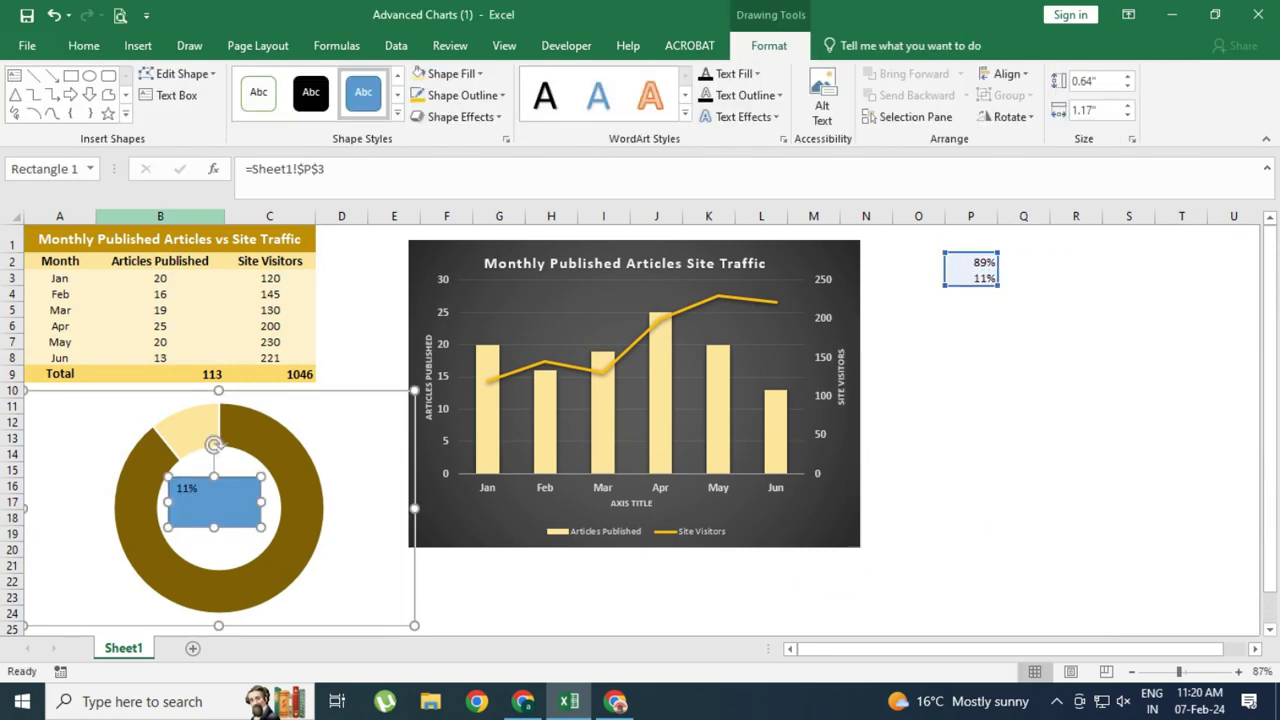
click(83, 45)
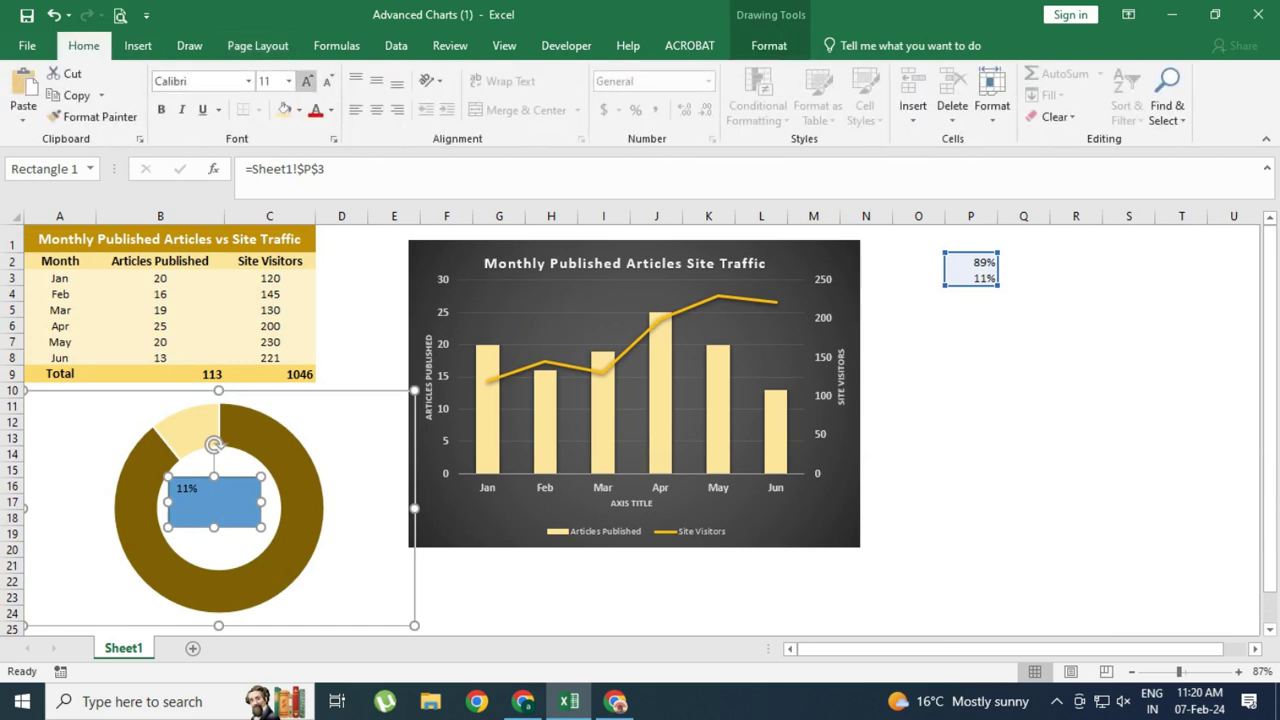
click(307, 81)
click(307, 81)
click(307, 81)
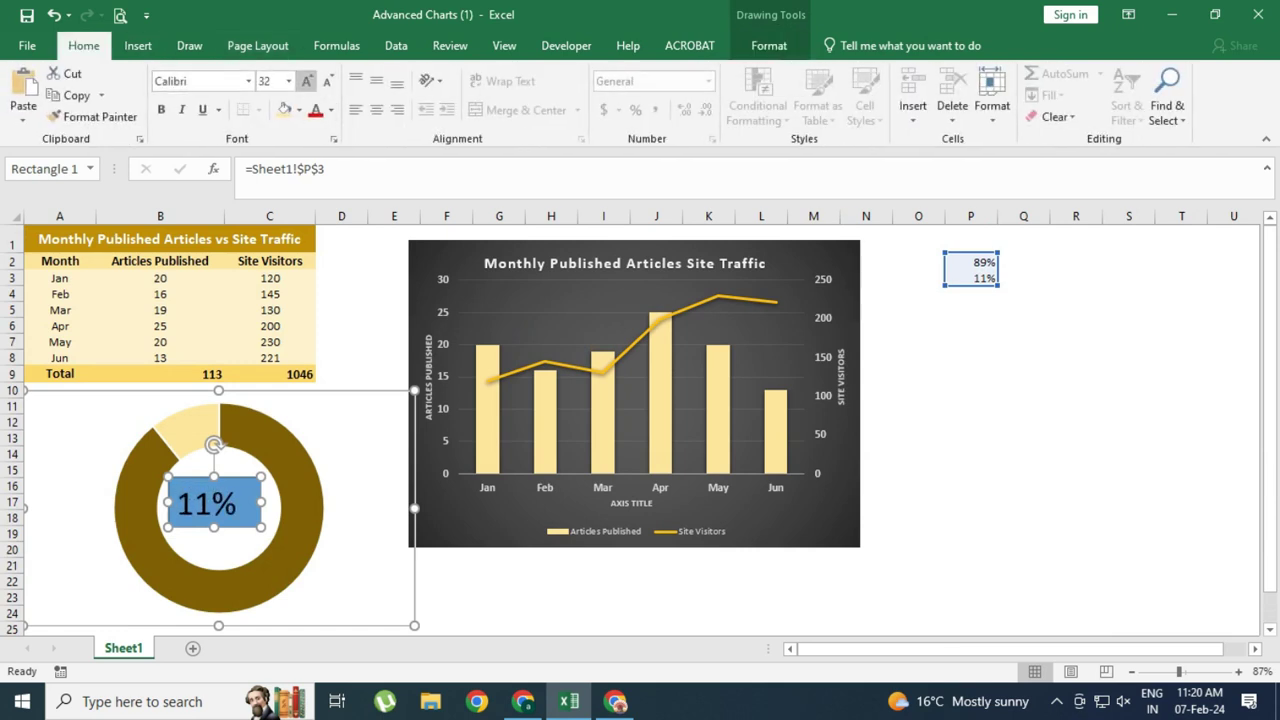
click(307, 81)
click(161, 109)
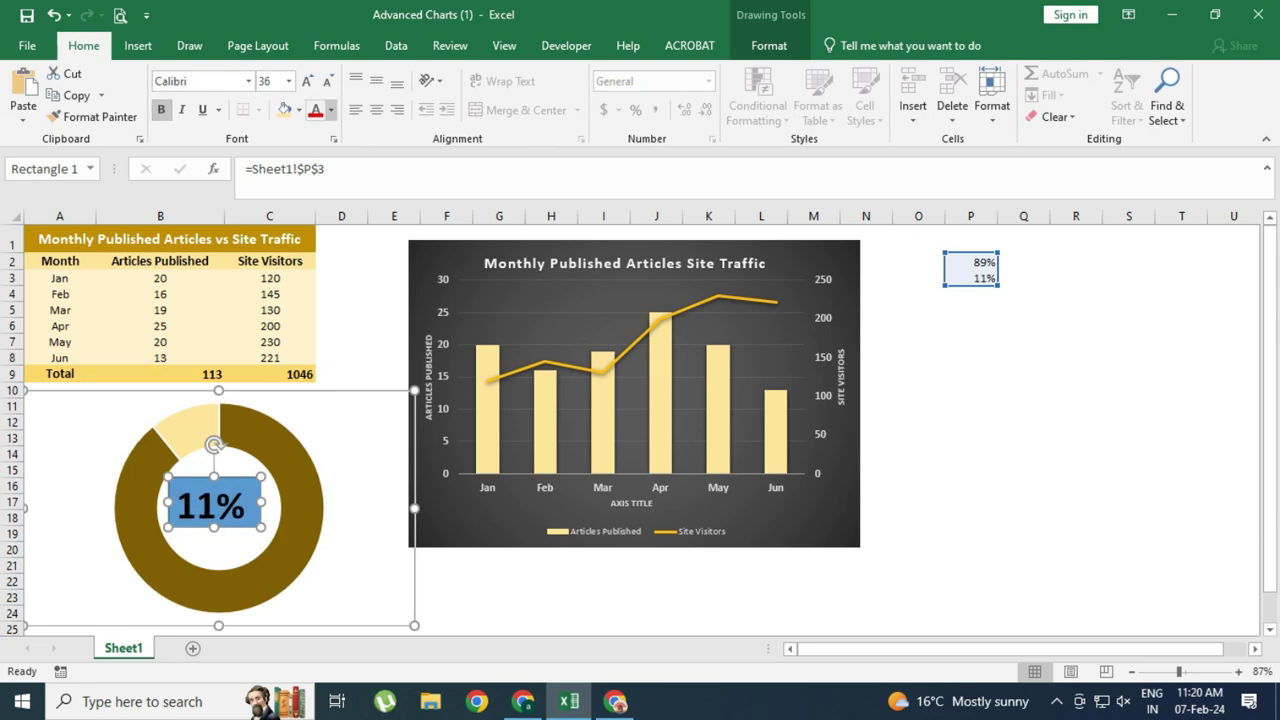
click(331, 110)
click(331, 175)
click(769, 45)
click(447, 73)
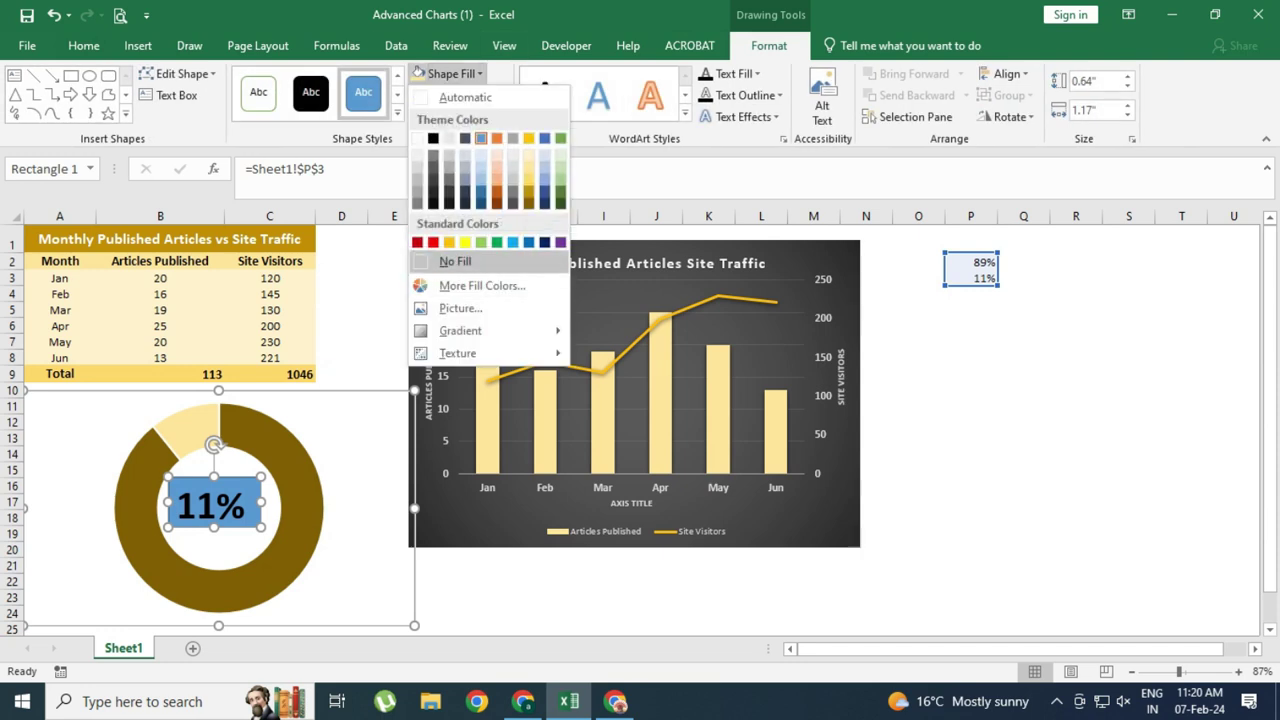
- Give the 11% label No Fill and No Outline, and centre it in the donut hole
click(455, 261)
click(462, 95)
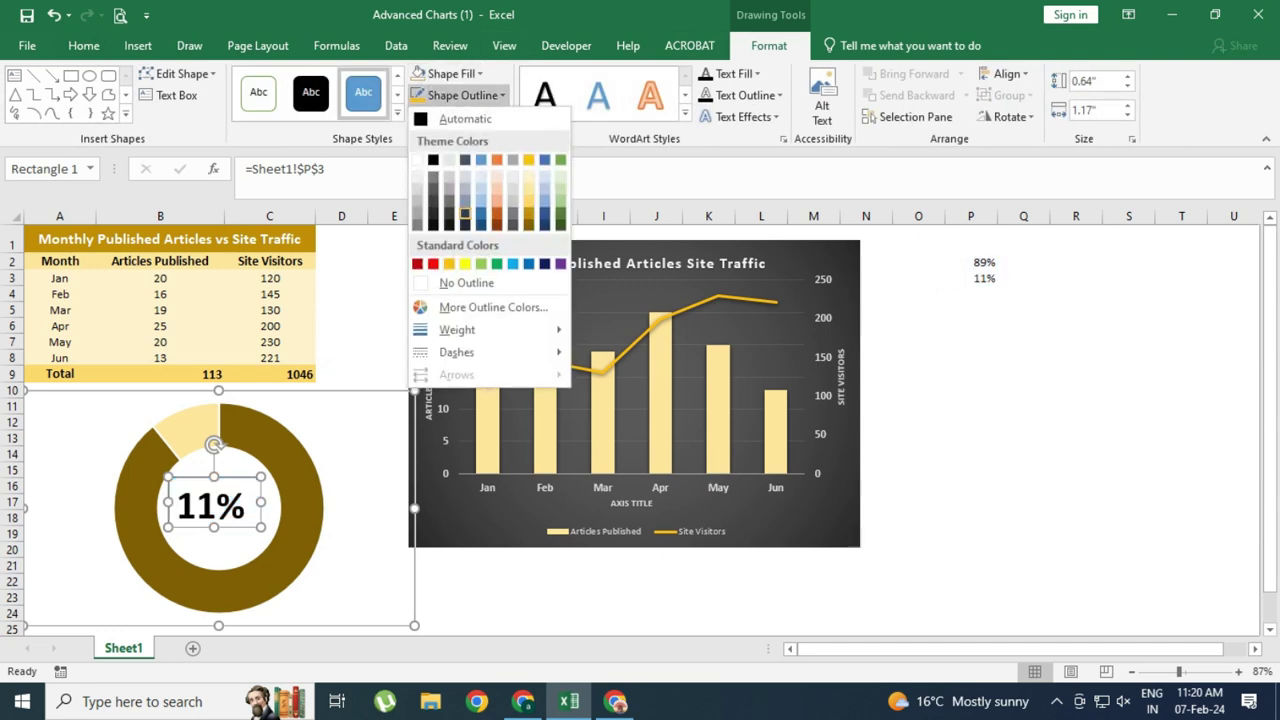
click(457, 283)
click(498, 597)
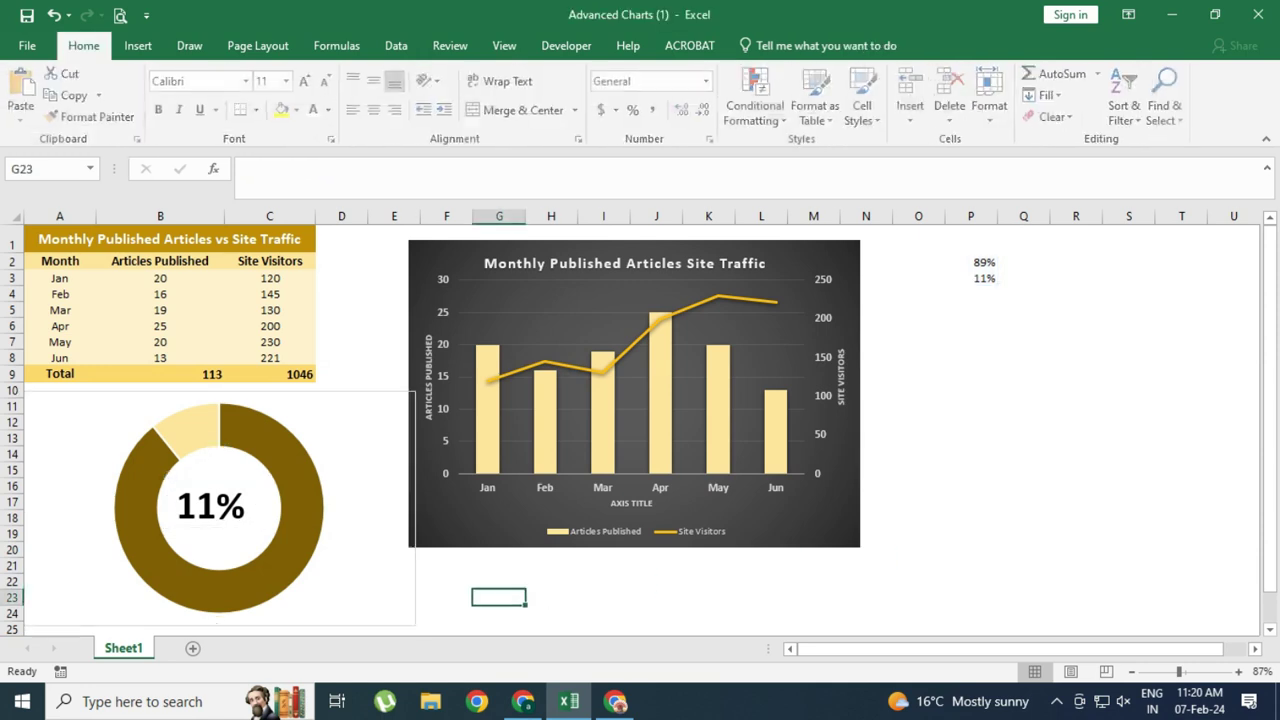
click(210, 505)
drag(210, 505, 224, 507)
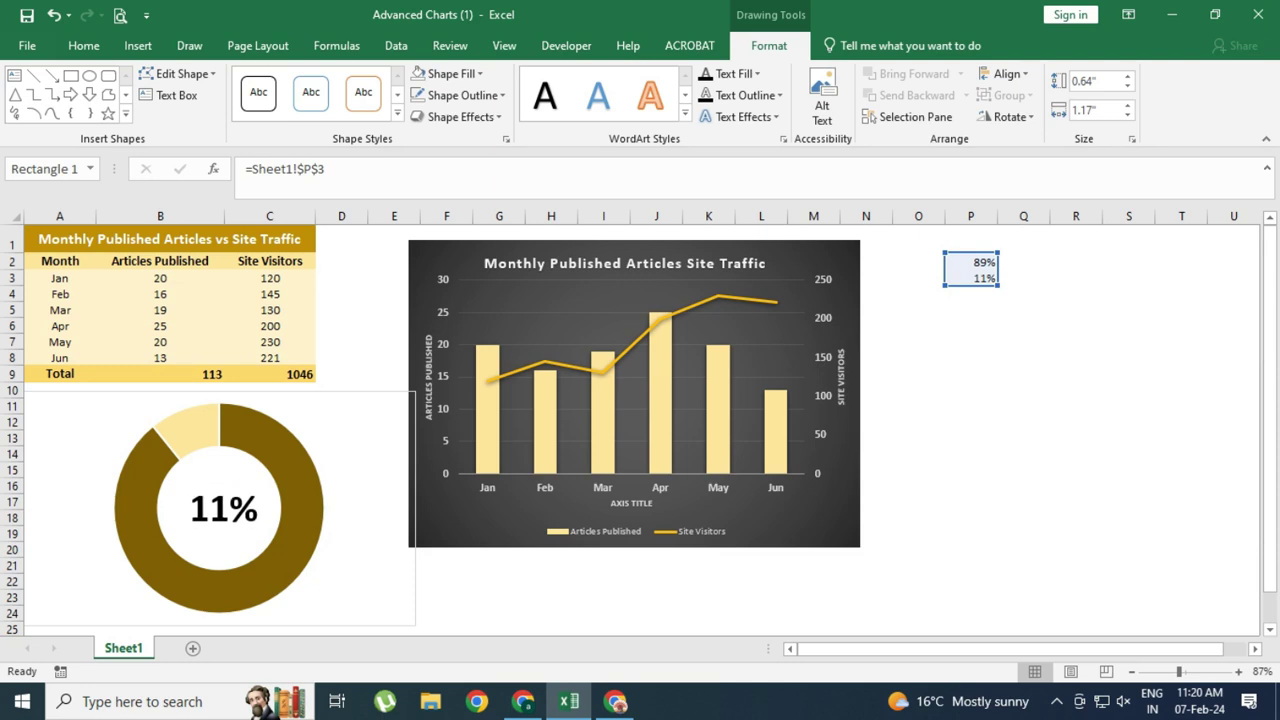
- Change the 11% label's font to Brintik Bold
click(84, 45)
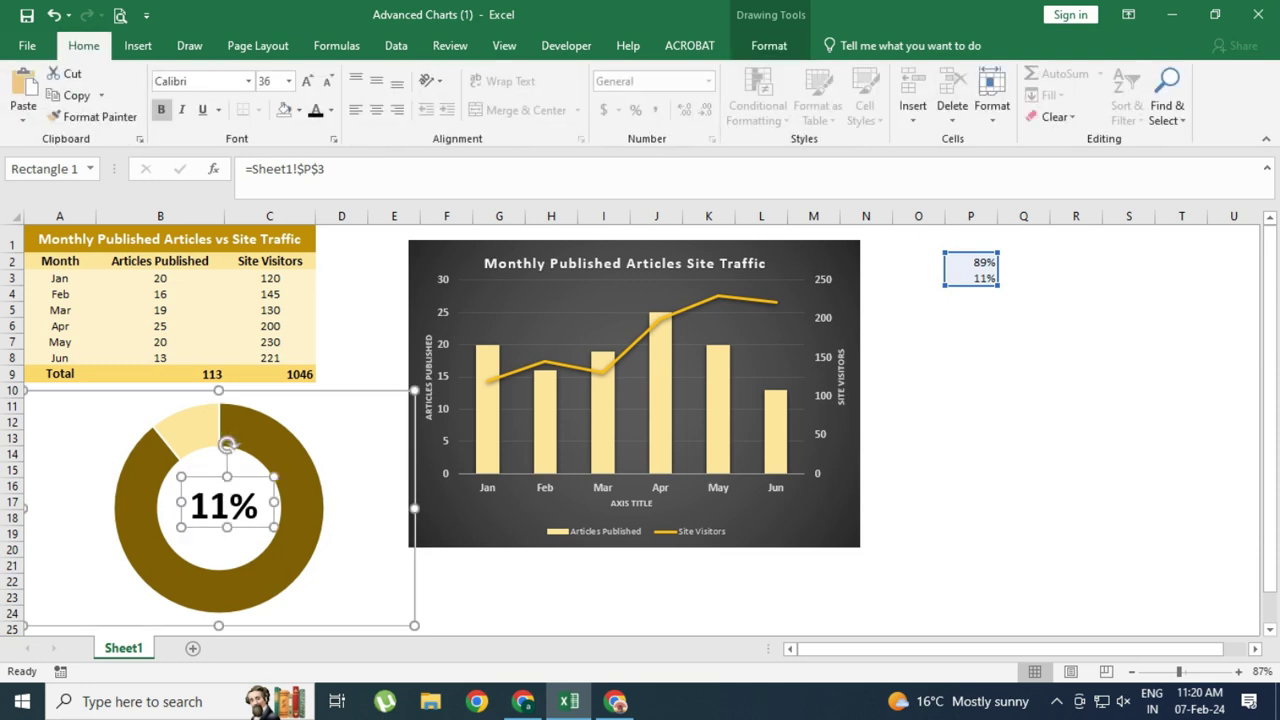
click(248, 81)
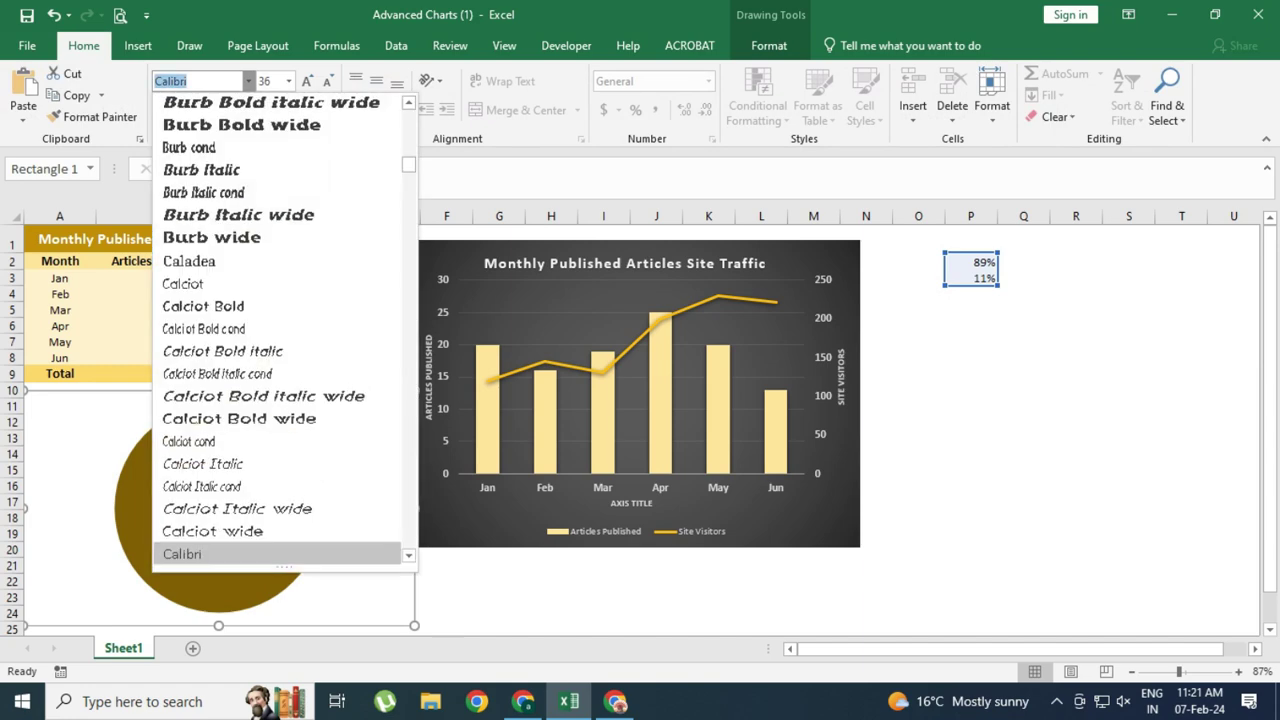
click(270, 102)
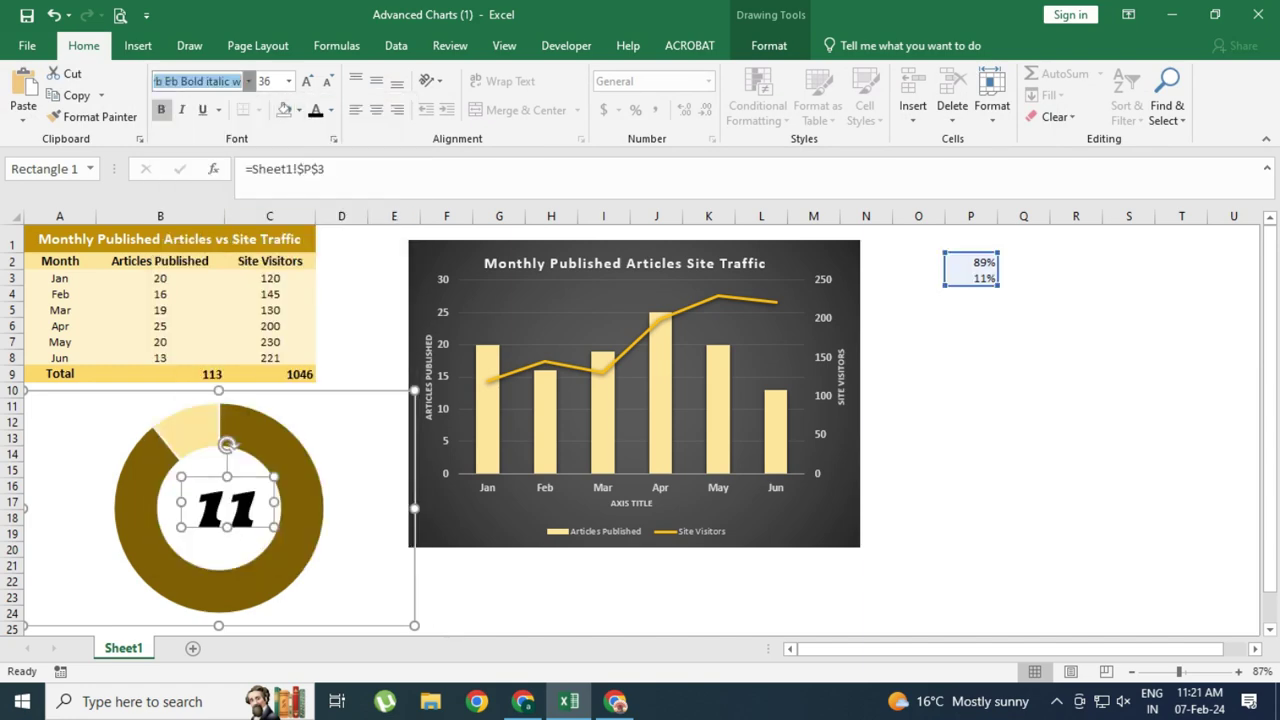
click(248, 81)
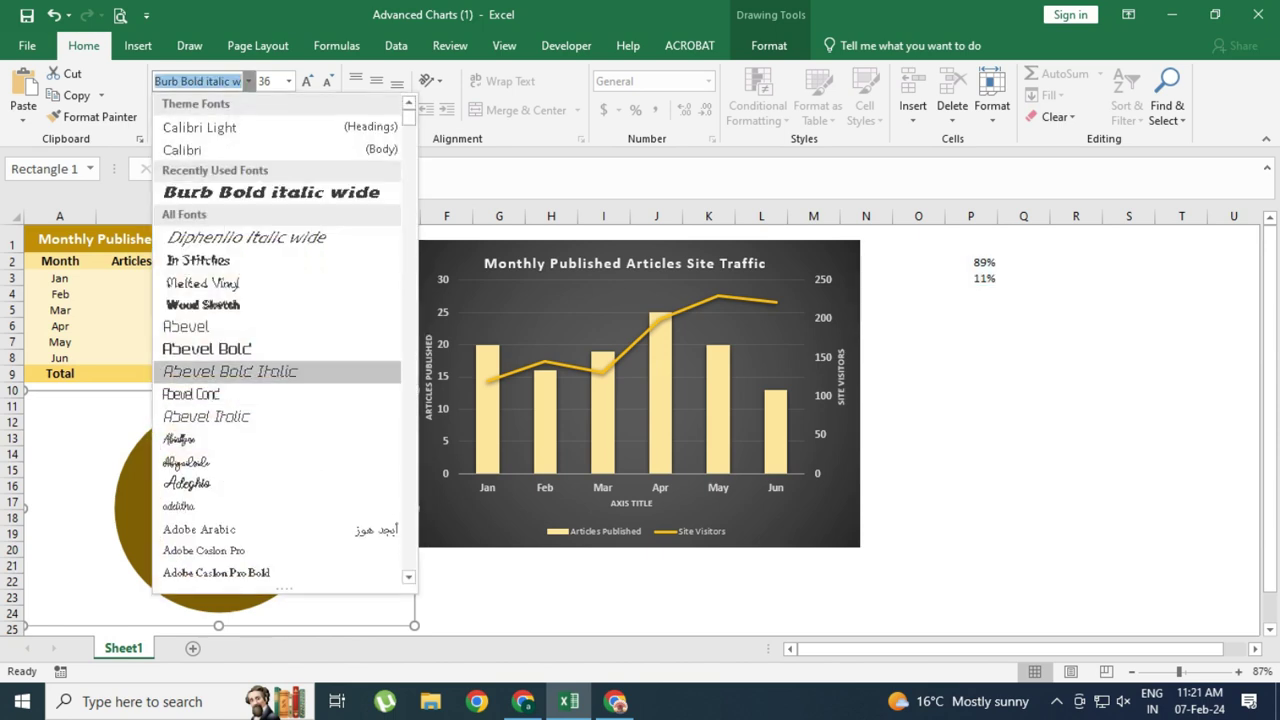
scroll(240, 348, down, 5)
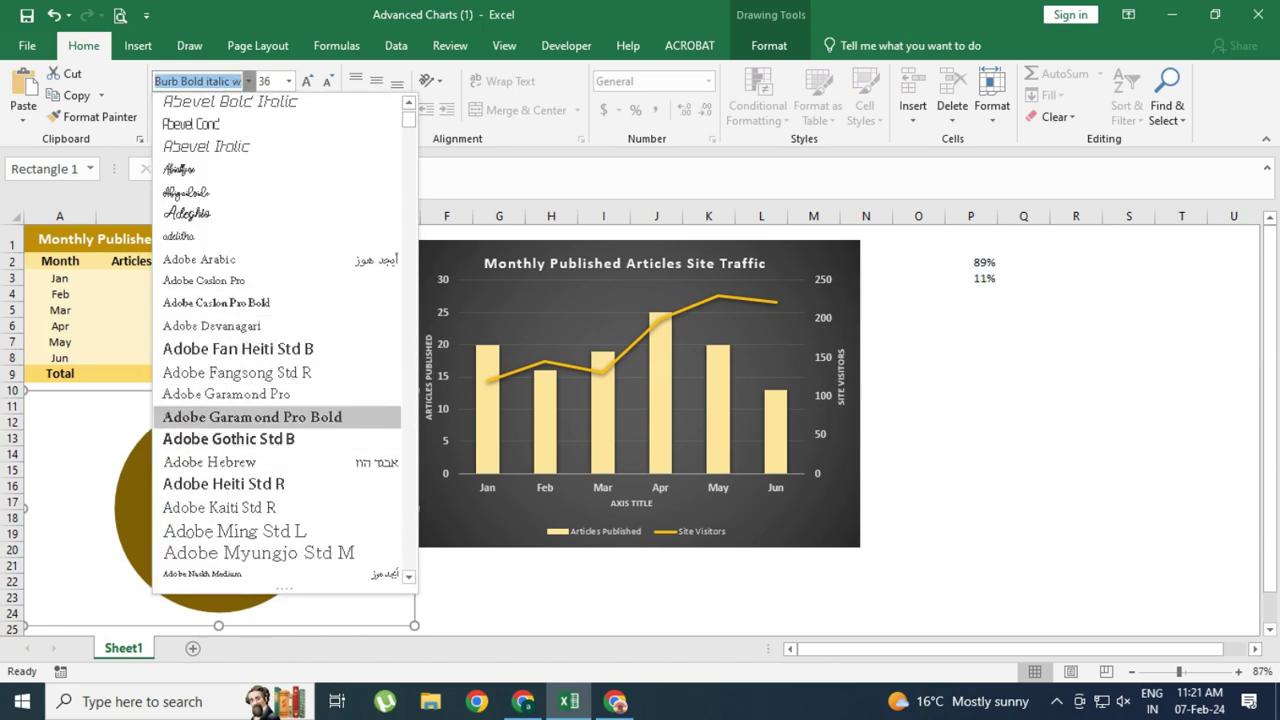
scroll(240, 460, down, 5)
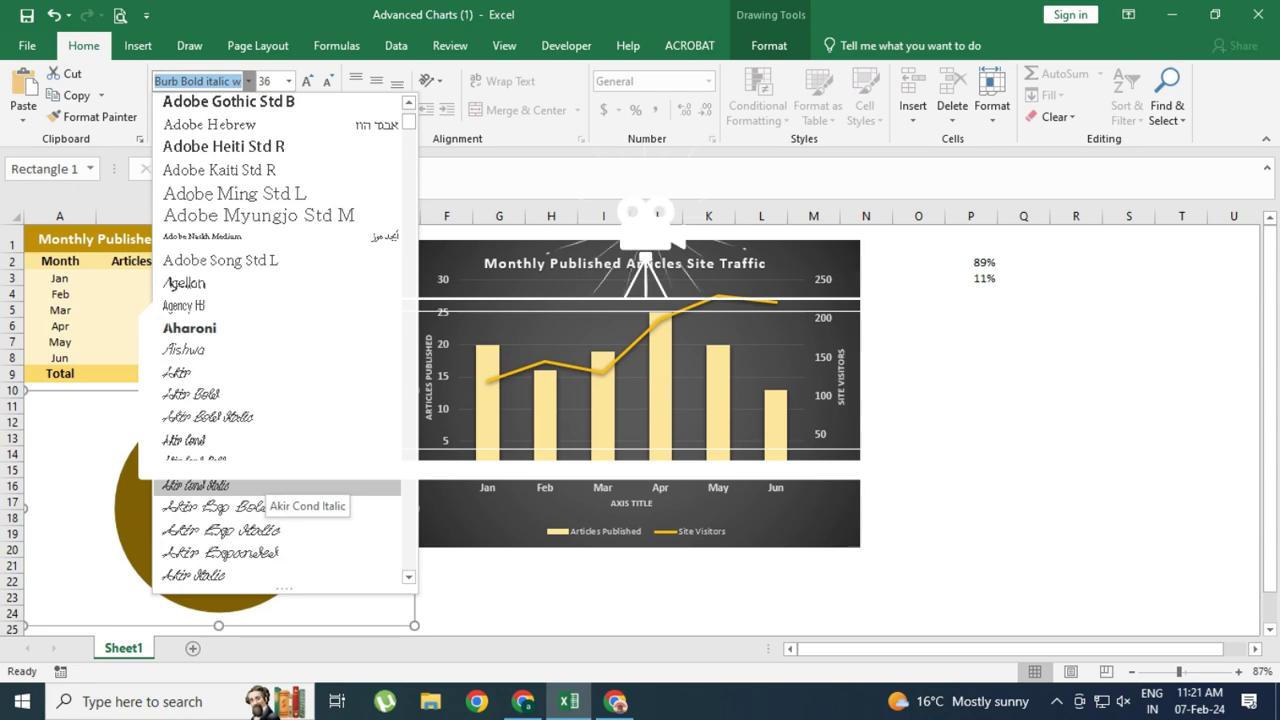
scroll(280, 400, down, 2)
scroll(280, 400, down, 10)
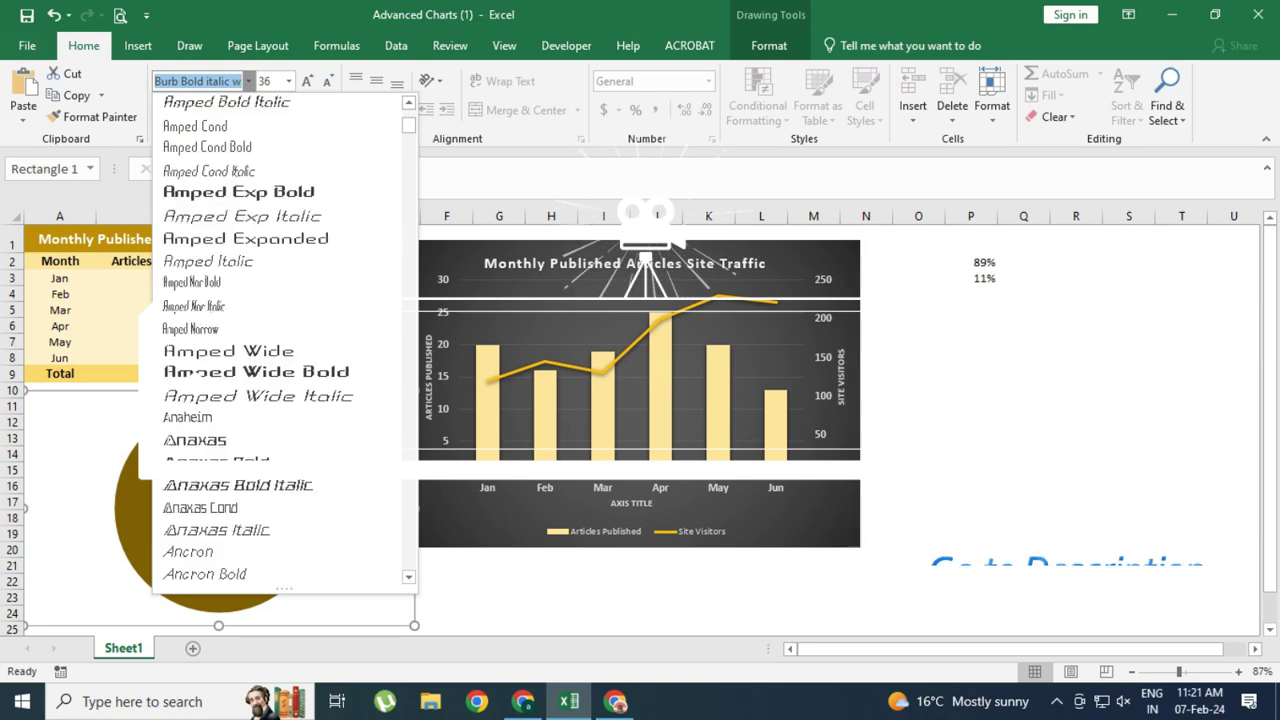
scroll(285, 340, down, 3)
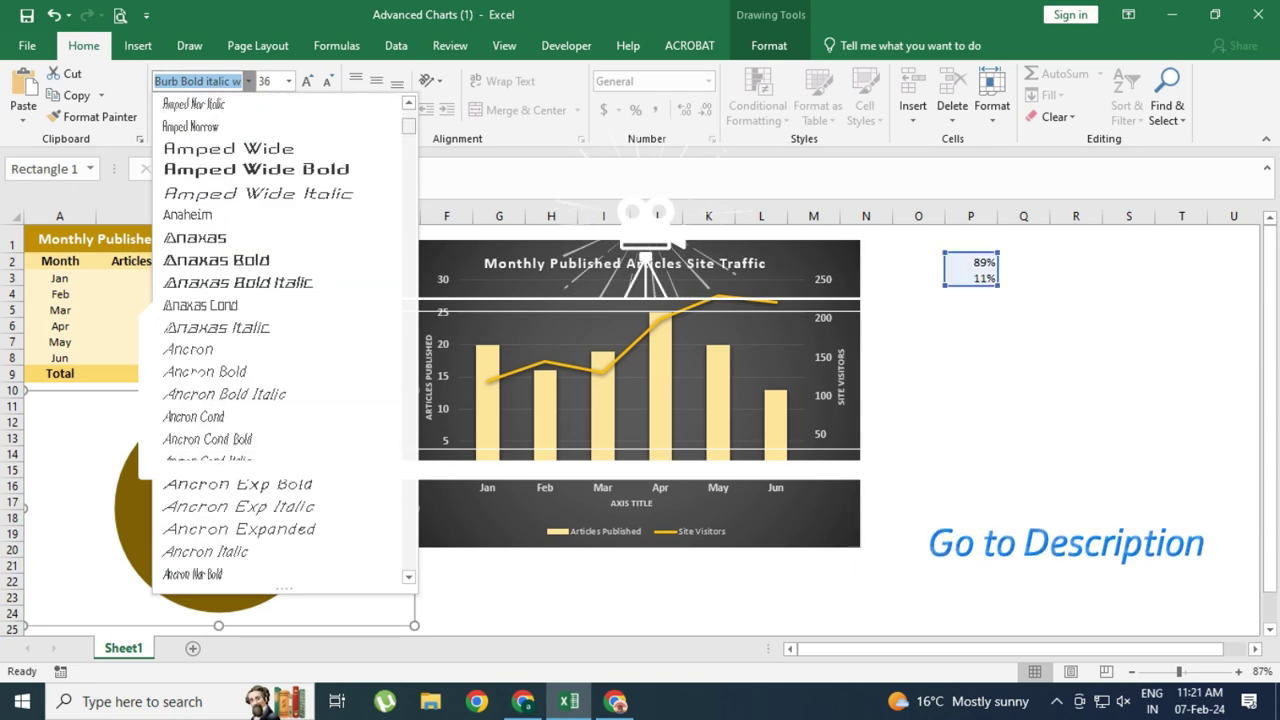
scroll(285, 340, down, 2)
scroll(285, 340, down, 10)
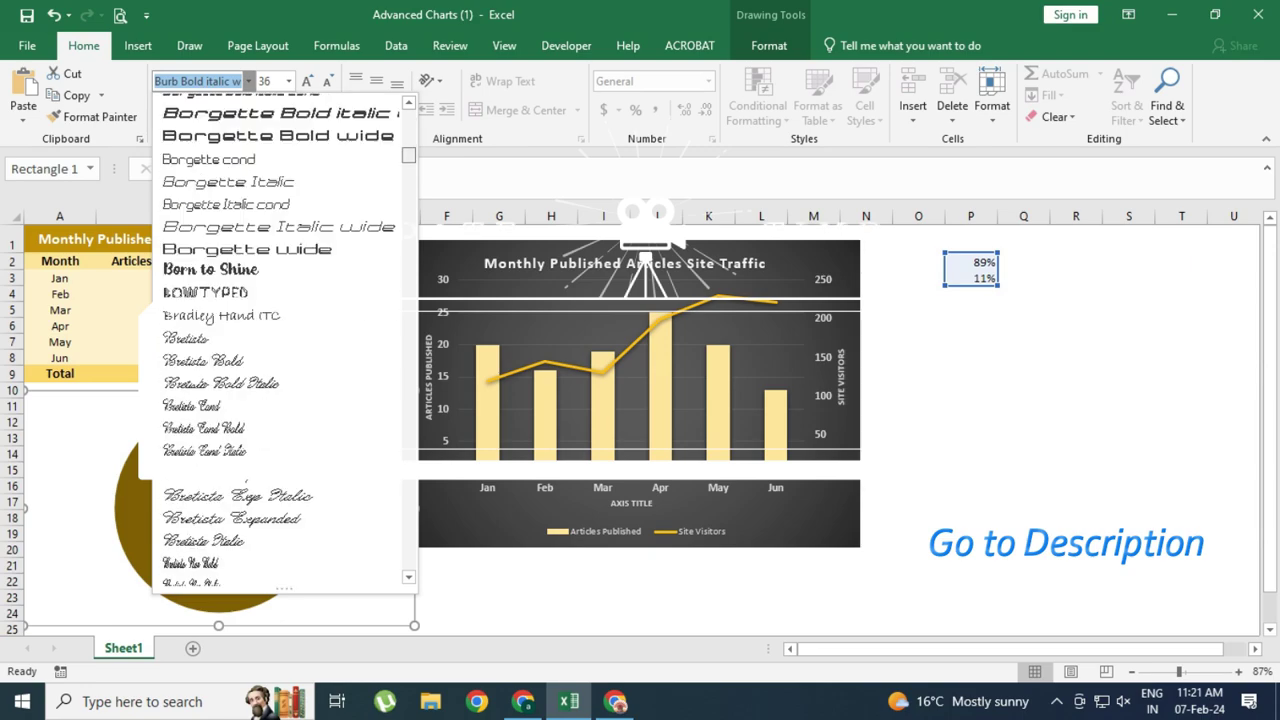
scroll(197, 378, down, 10)
scroll(197, 378, down, 10)
scroll(197, 378, down, 10)
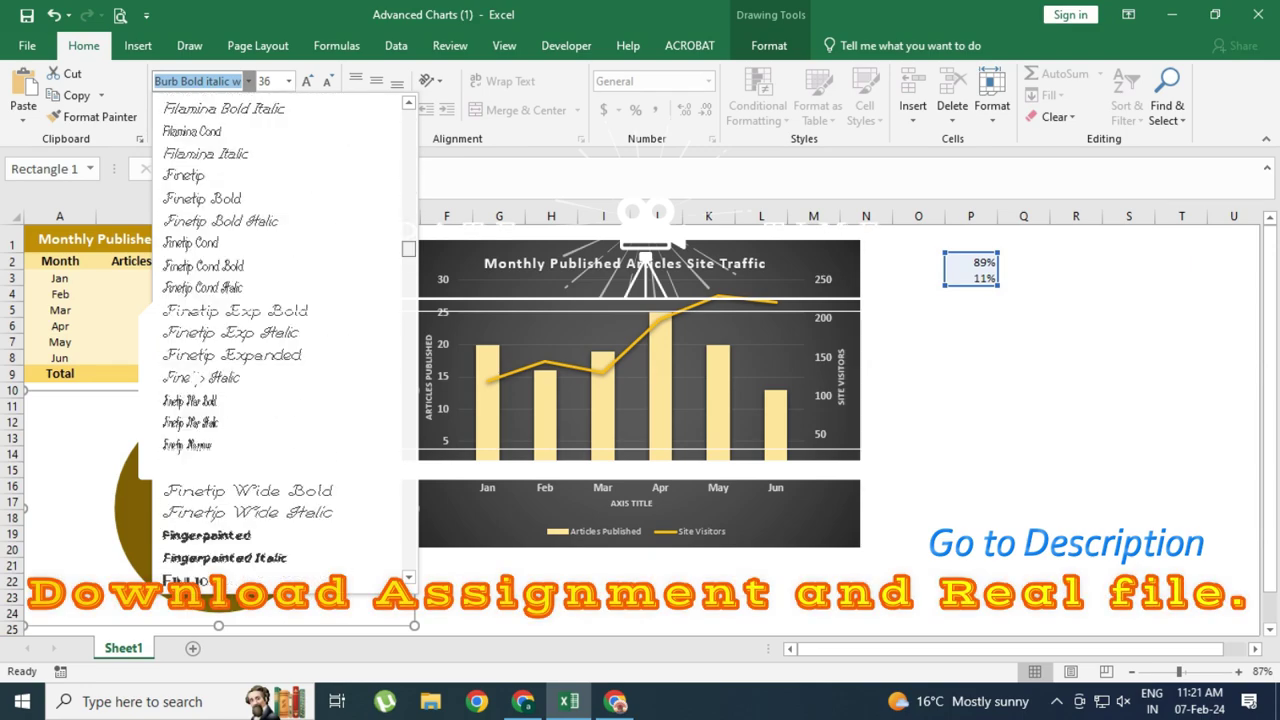
scroll(197, 378, down, 5)
scroll(197, 378, up, 5)
scroll(197, 378, up, 15)
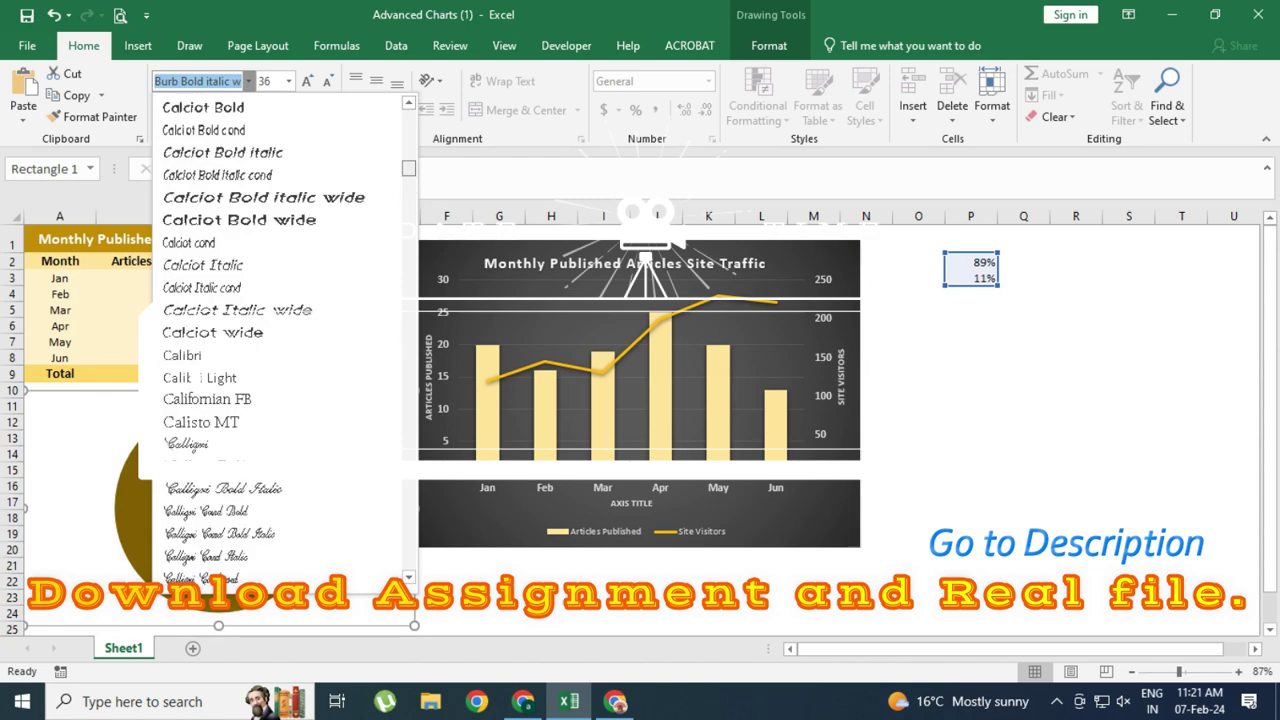
scroll(197, 378, up, 10)
scroll(197, 378, up, 4)
scroll(197, 378, up, 6)
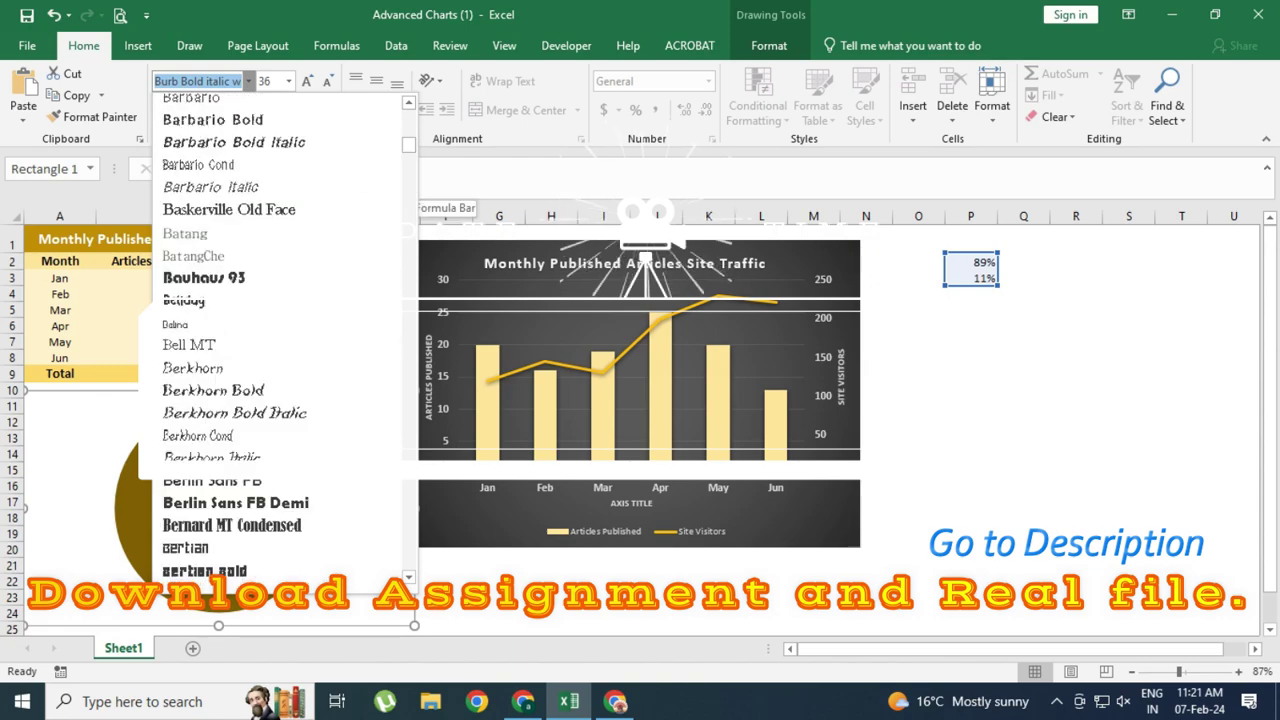
scroll(197, 378, down, 4)
scroll(280, 435, down, 1)
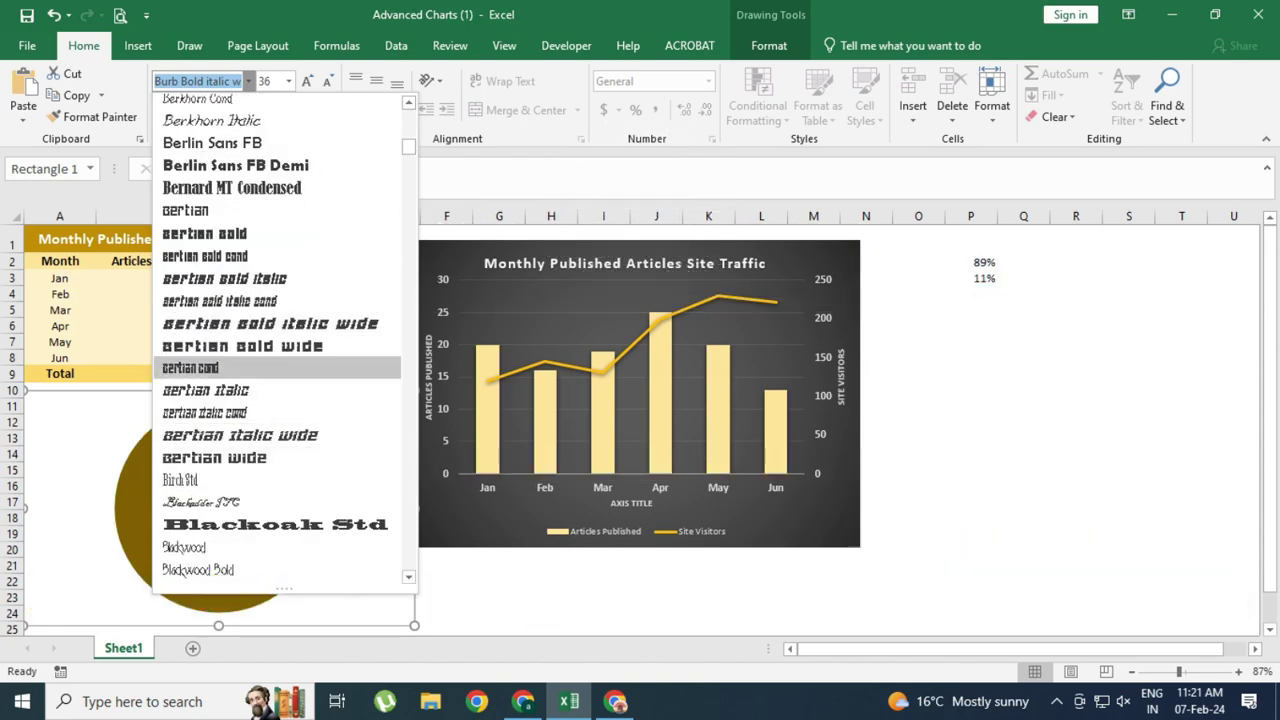
scroll(270, 400, down, 2)
scroll(270, 400, down, 4)
scroll(270, 400, down, 5)
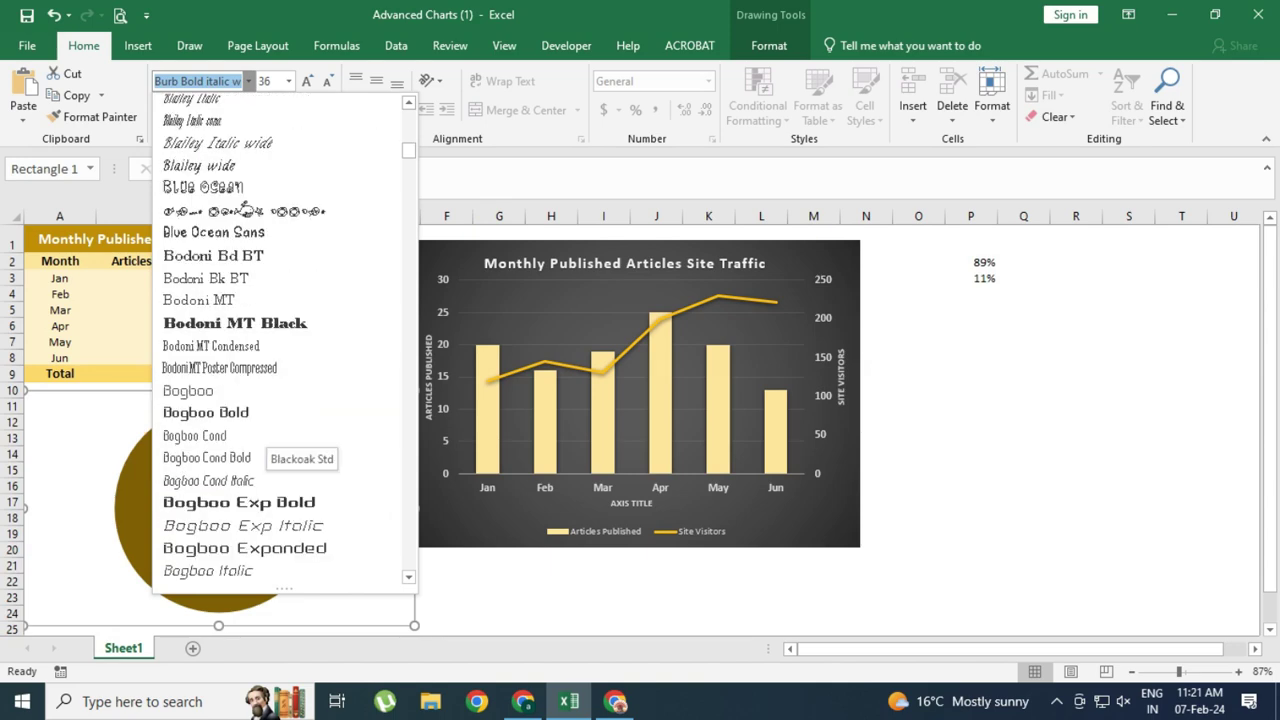
scroll(270, 400, down, 5)
scroll(280, 440, down, 2)
scroll(280, 440, down, 3)
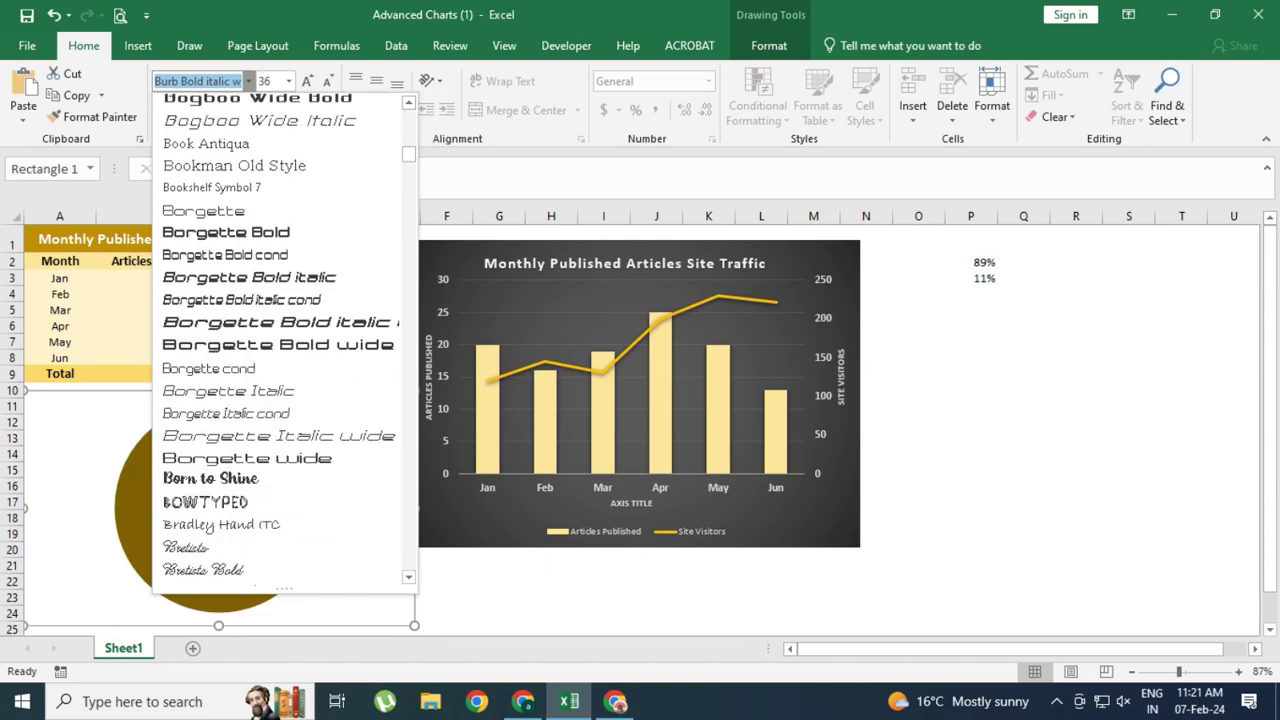
scroll(280, 435, down, 4)
scroll(280, 435, down, 5)
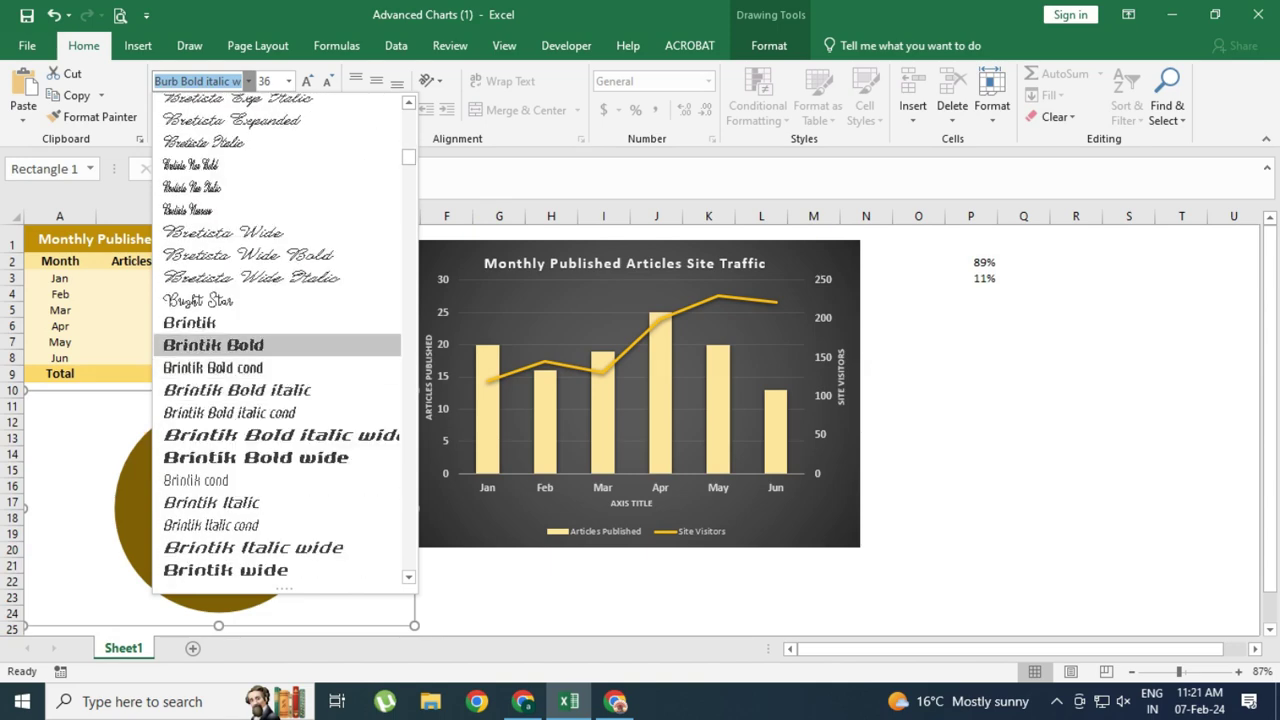
click(213, 345)
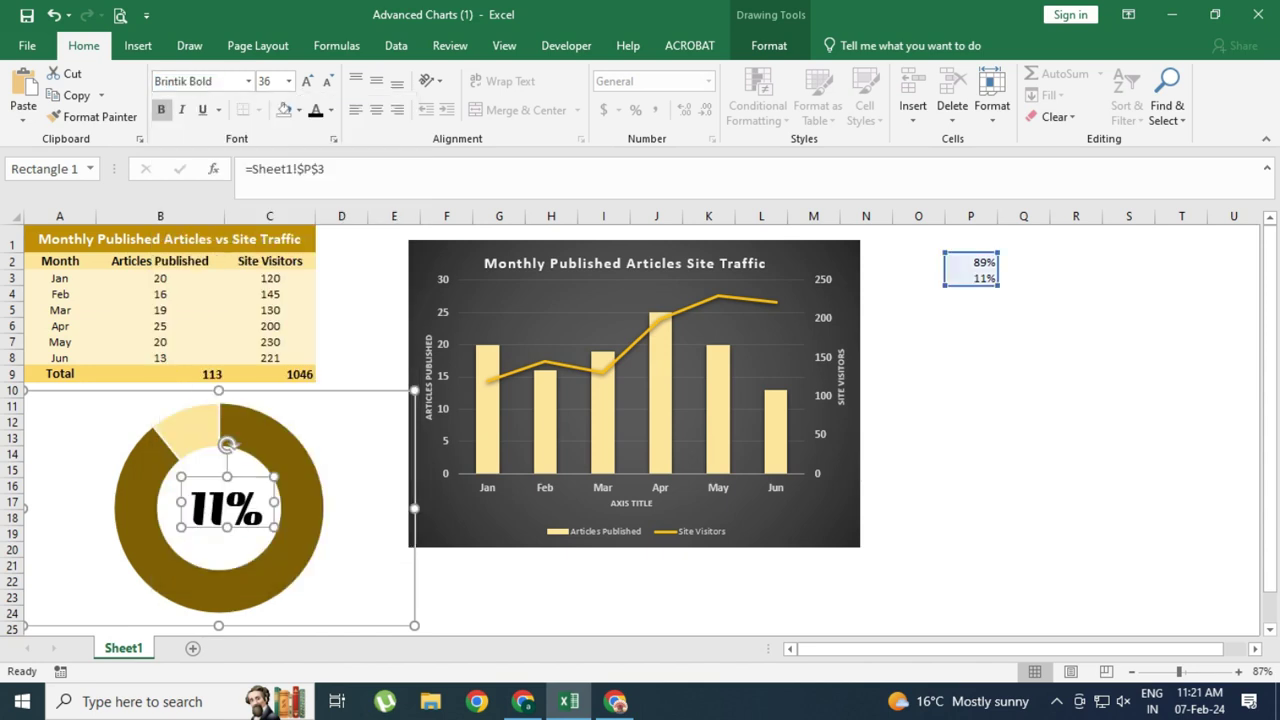
- Set the doughnut chart's Shape Outline to No Outline so it appears borderless, then deselect it
click(551, 597)
click(224, 512)
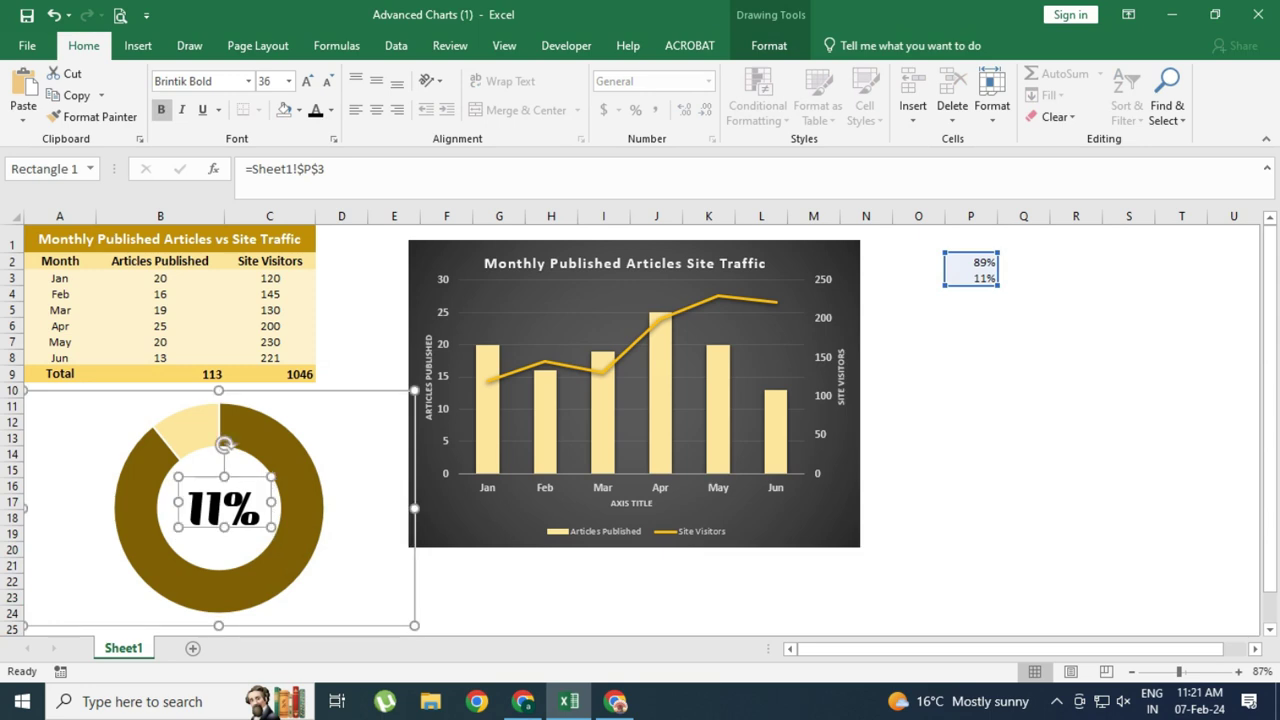
click(551, 581)
click(370, 430)
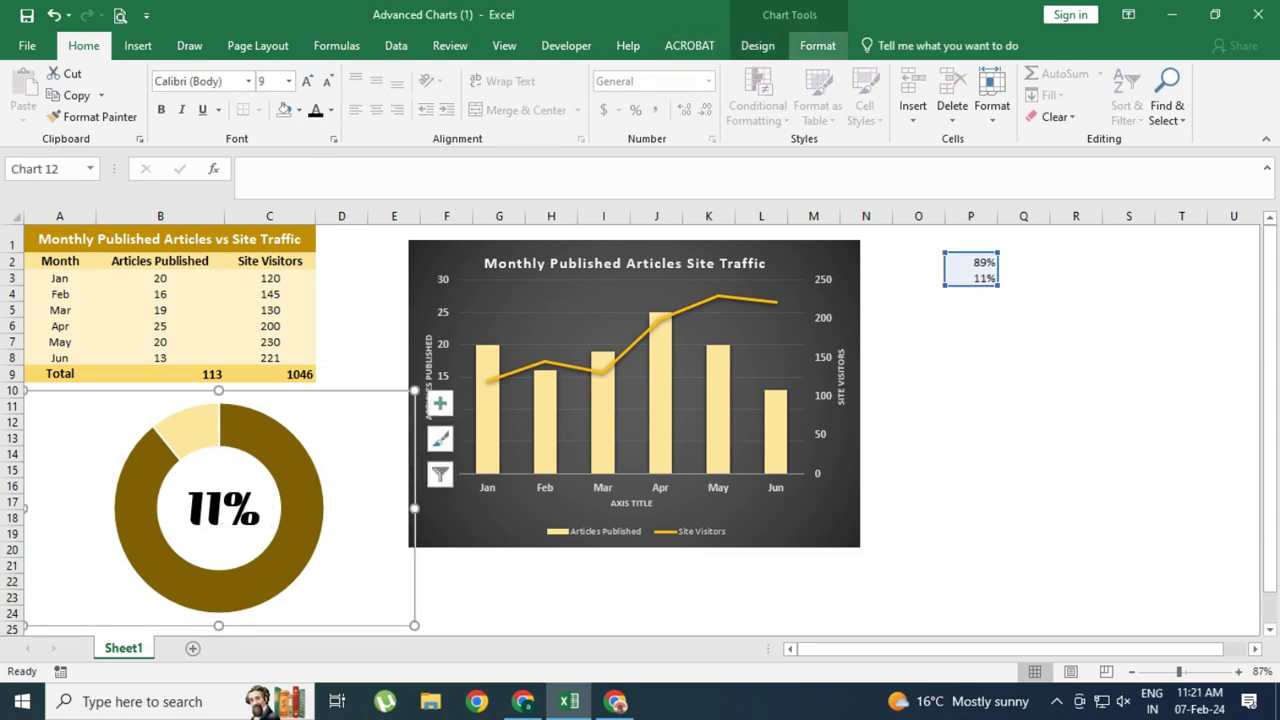
click(817, 45)
click(507, 95)
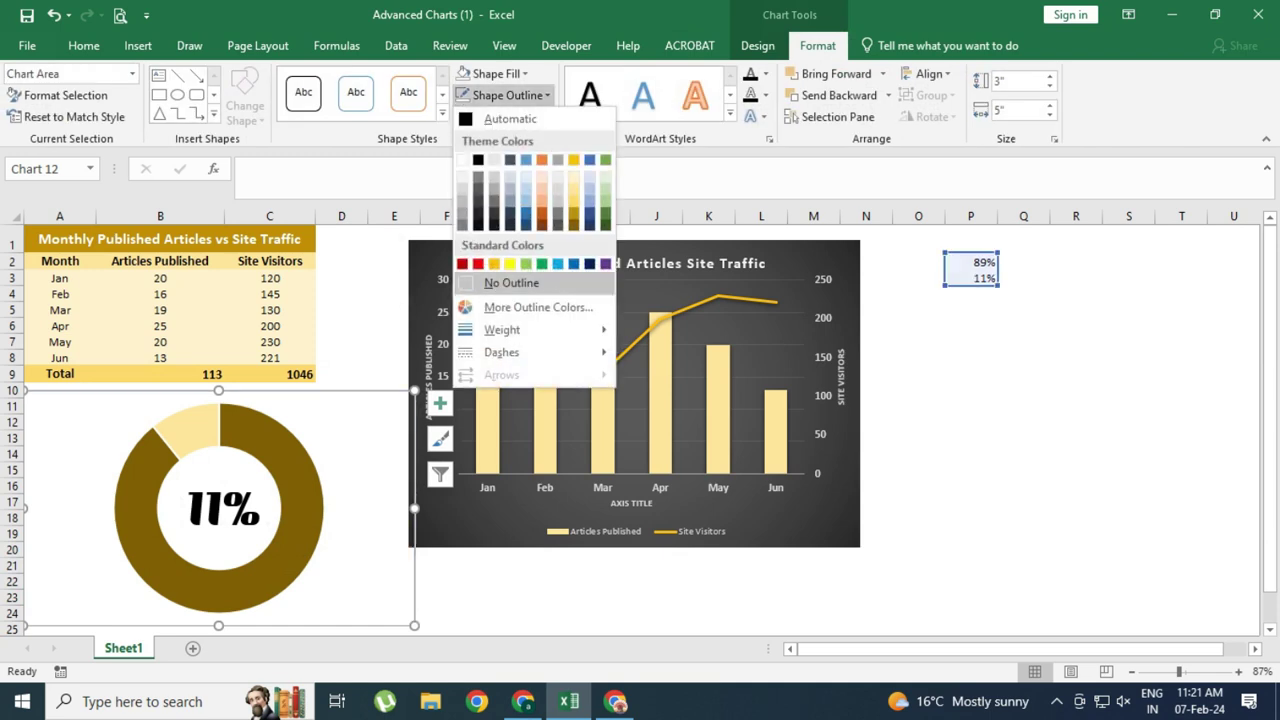
click(511, 283)
click(498, 581)
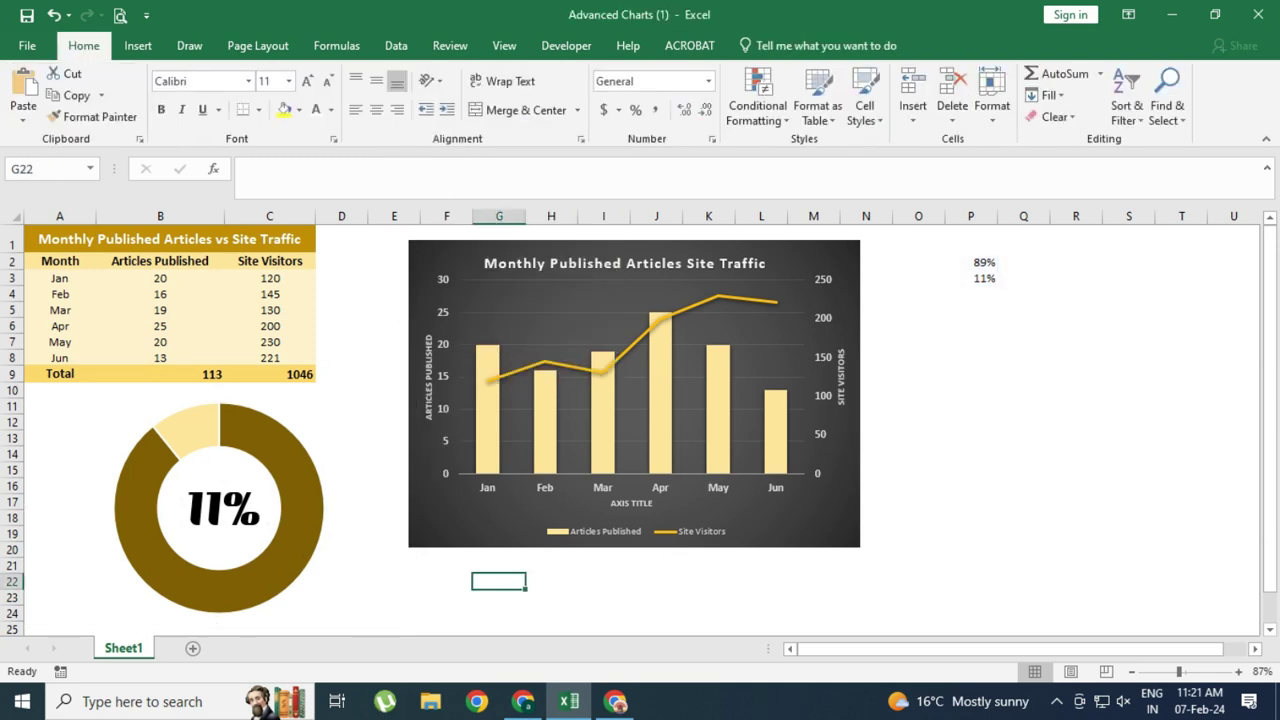
click(140, 520)
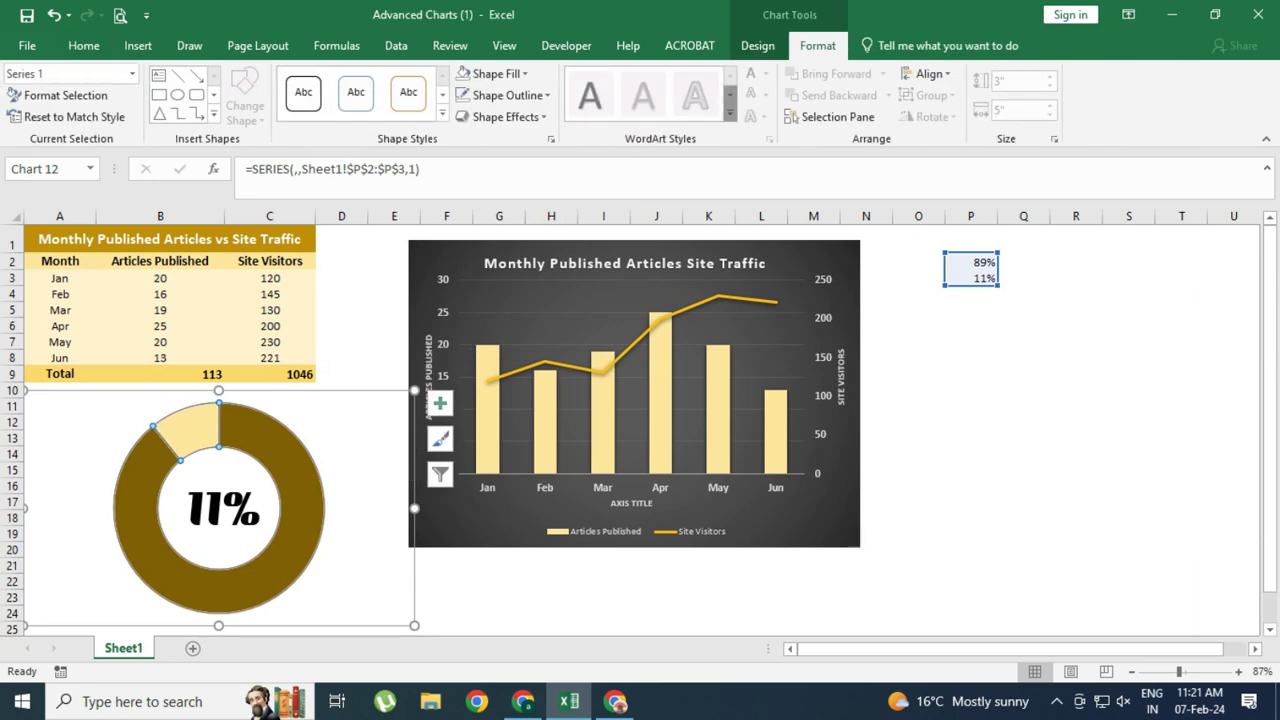
key(Escape)
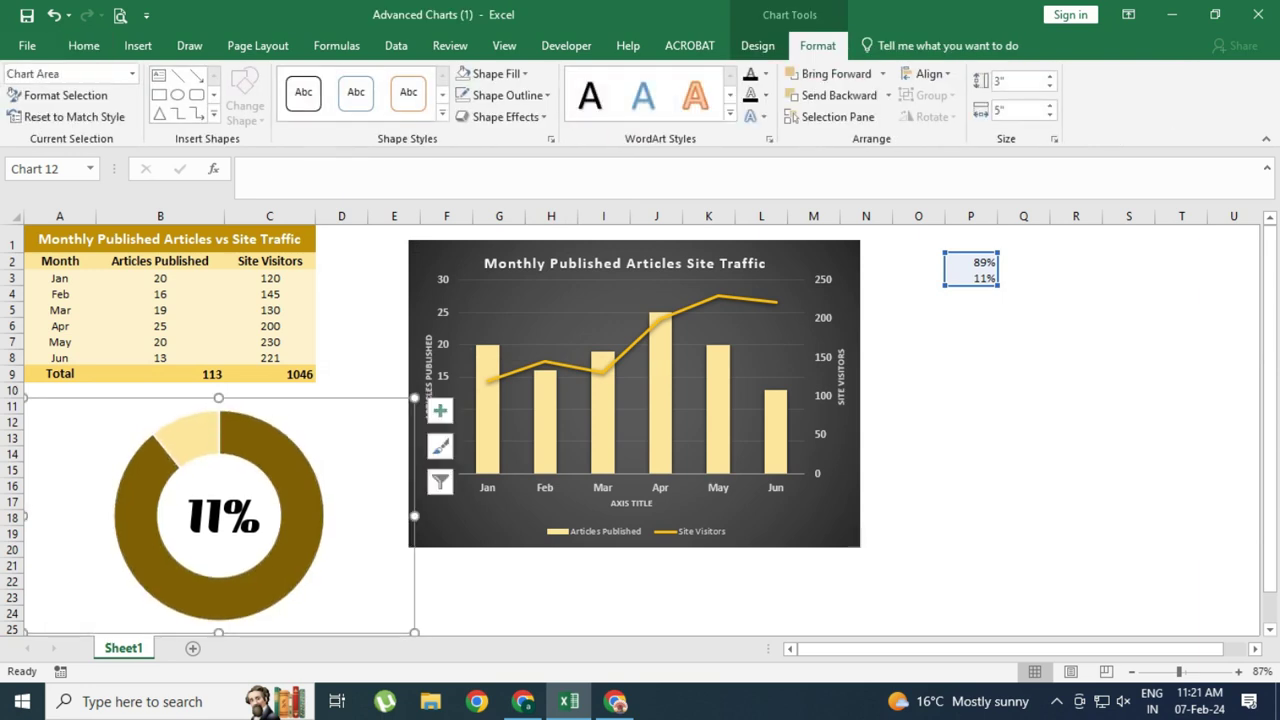
click(1023, 421)
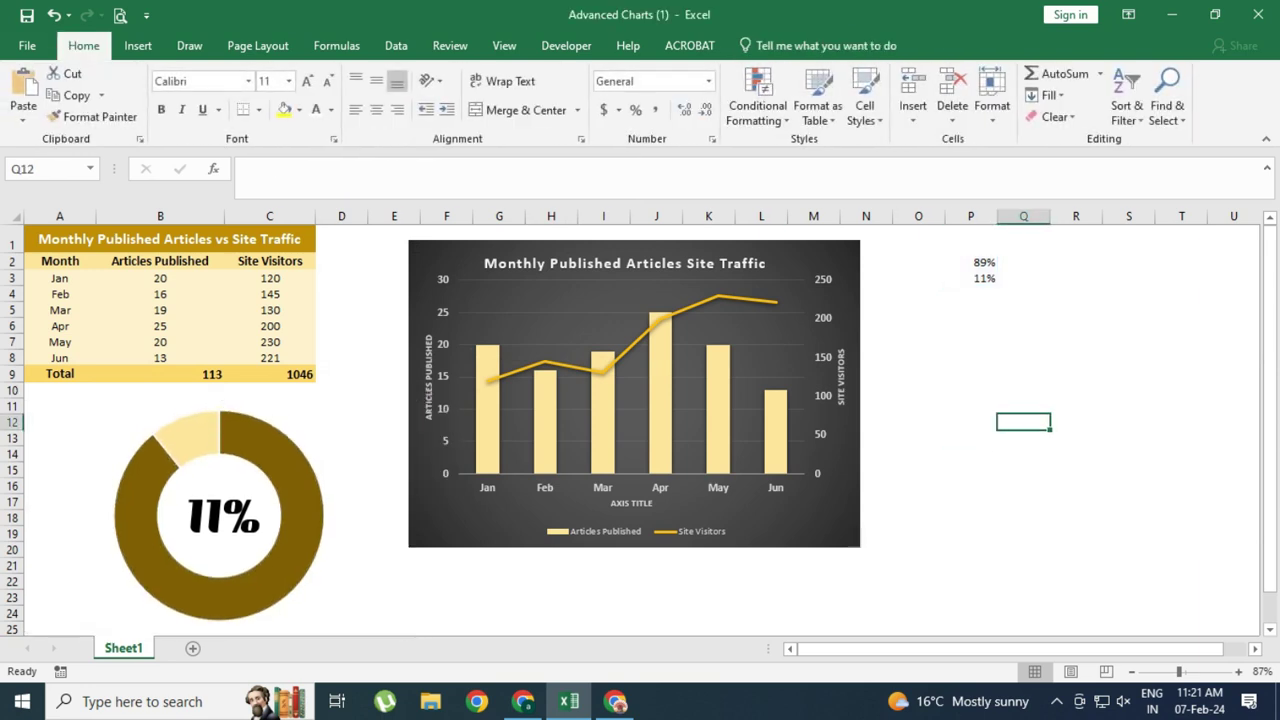
- Move the combo chart slightly left and down
drag(850, 400, 810, 422)
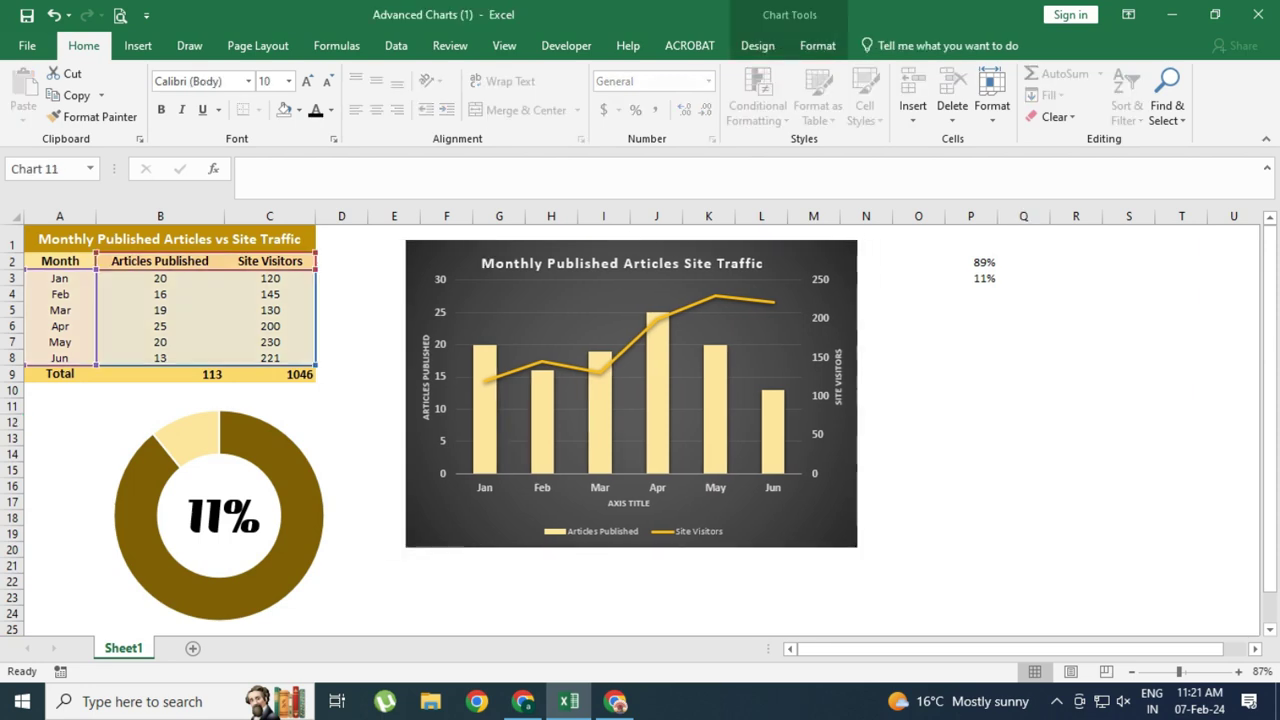
click(970, 453)
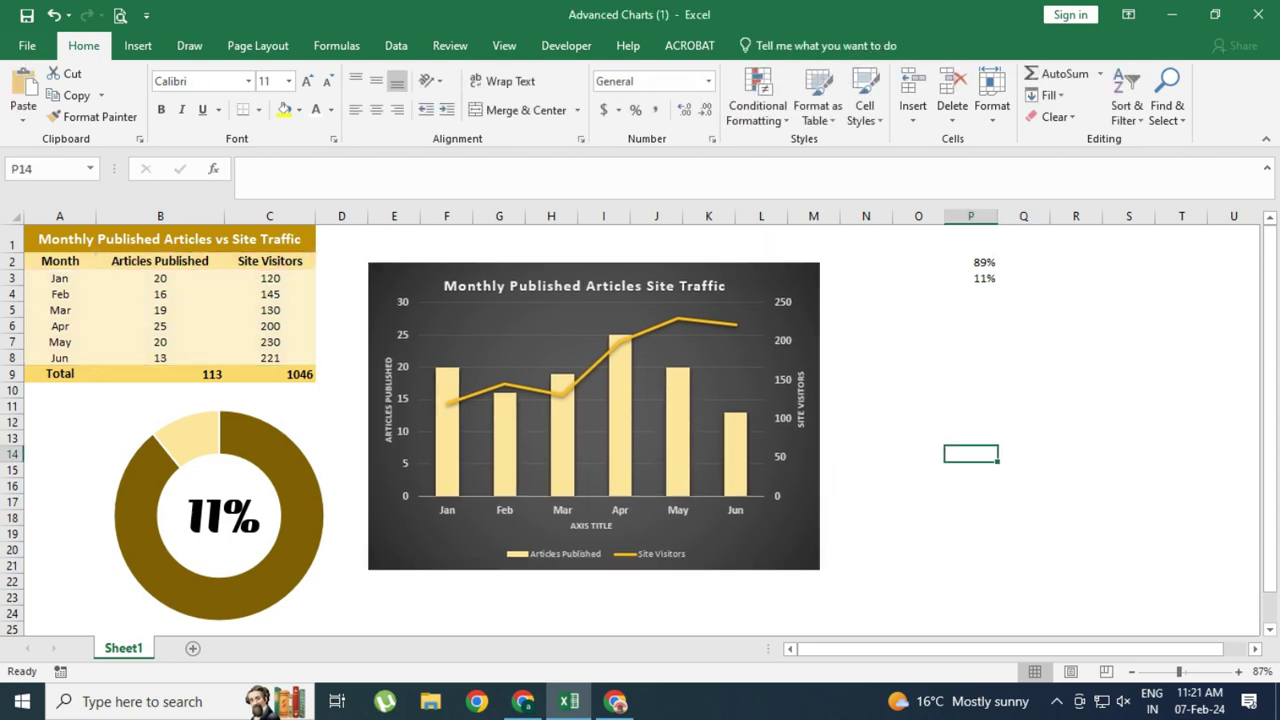
click(300, 500)
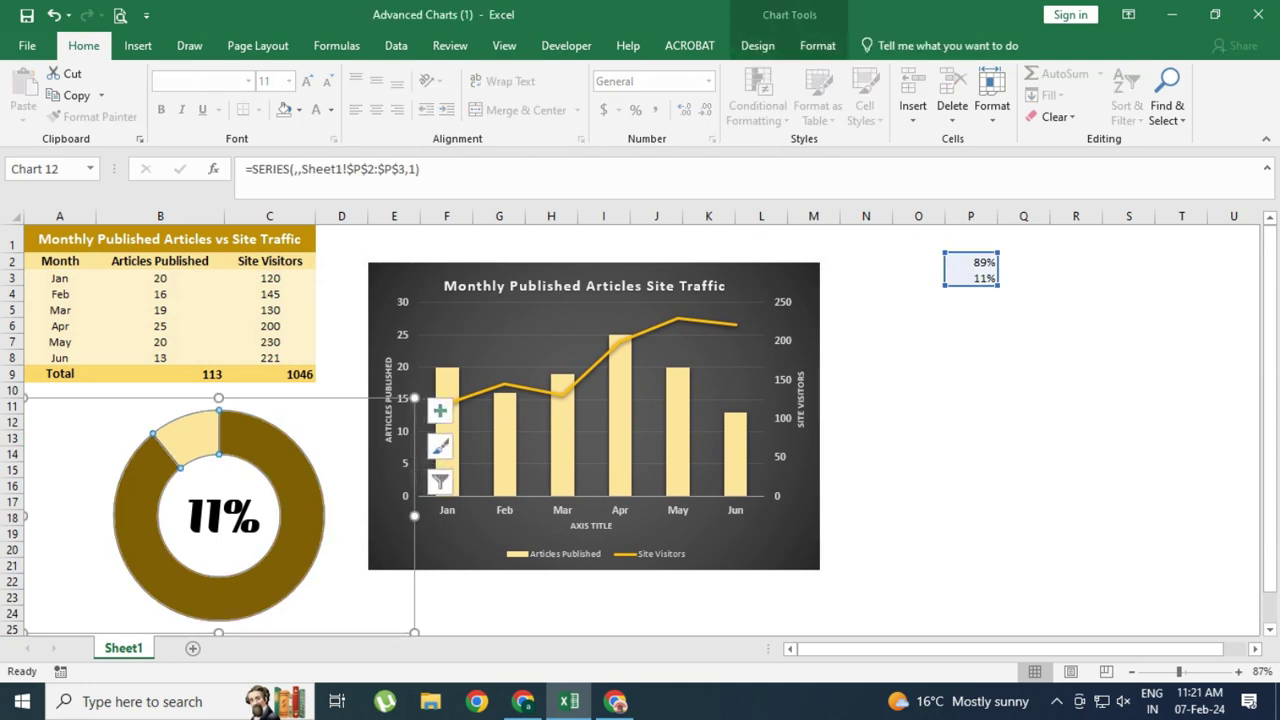
scroll(440, 540, down, 3)
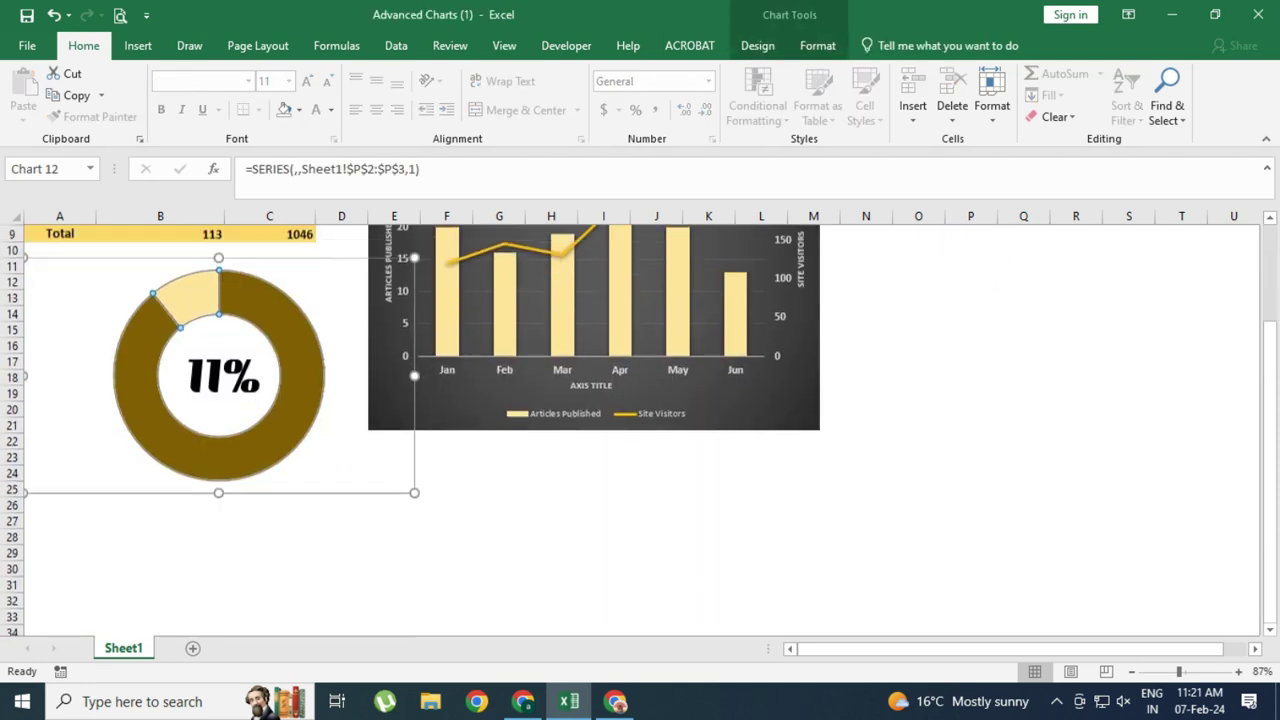
scroll(440, 540, up, 2)
key(Escape)
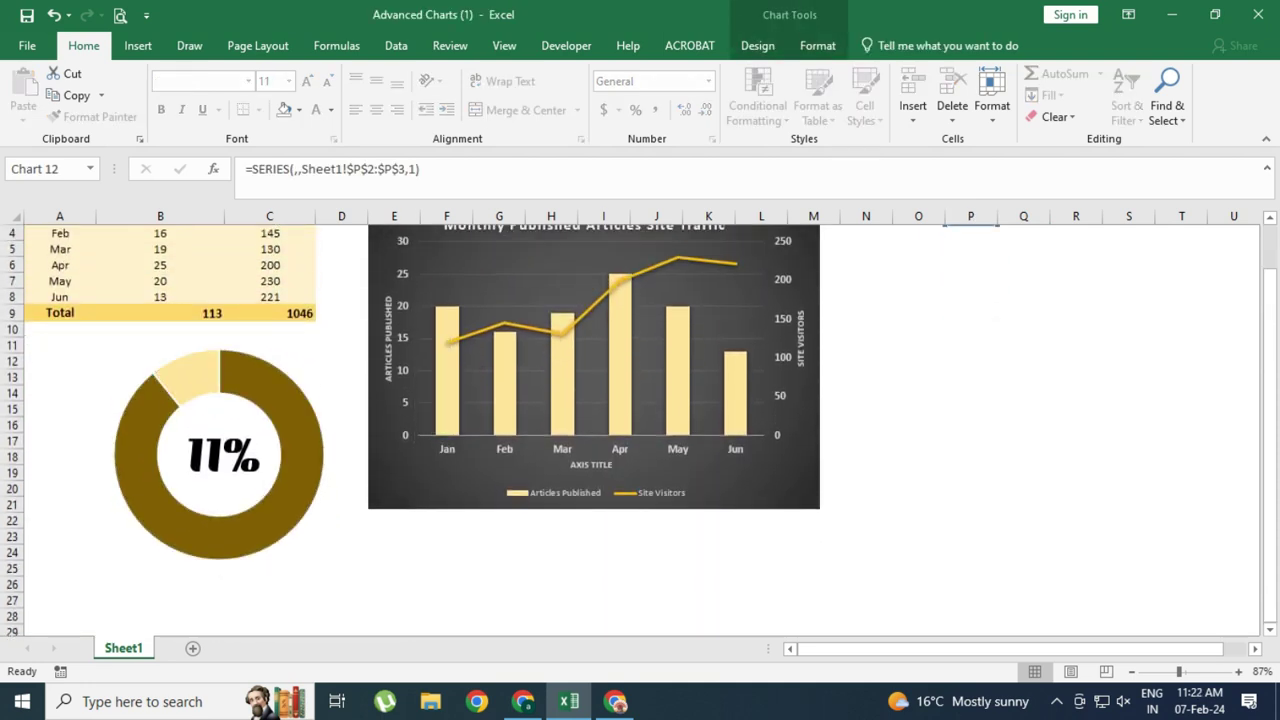
scroll(560, 500, up, 1)
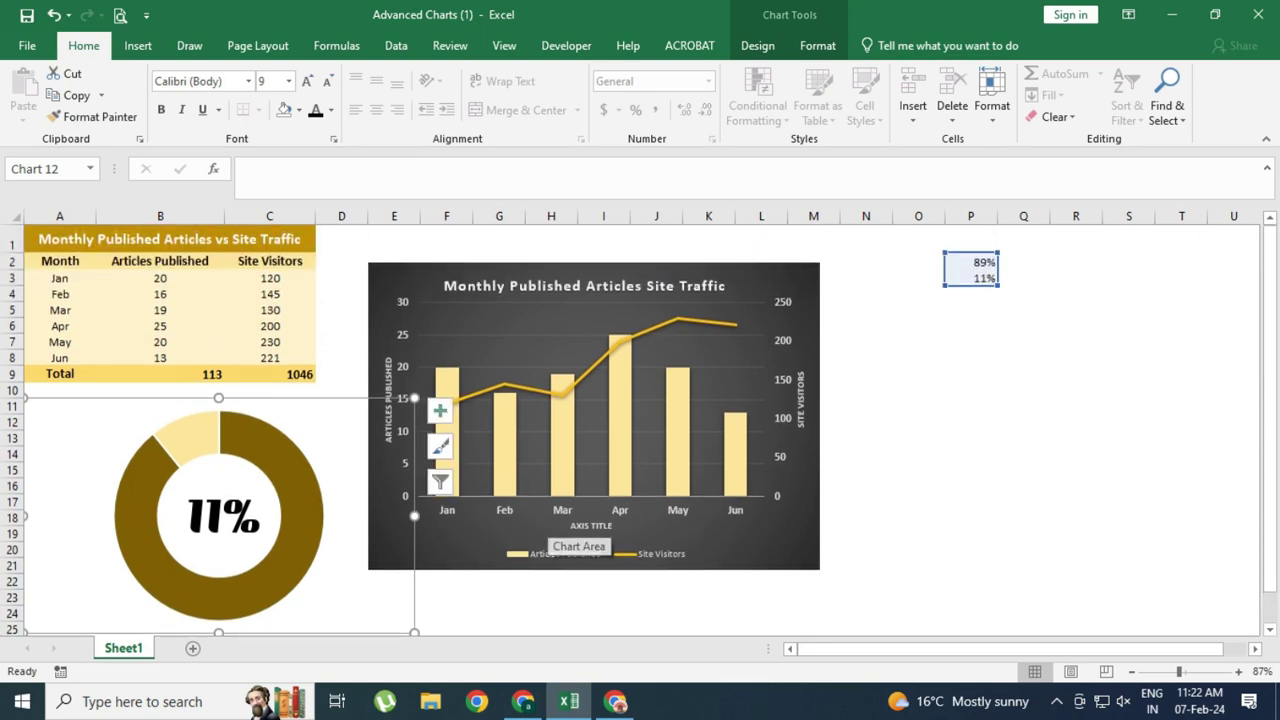
click(270, 294)
- Widen table columns C and B and make rows 4 and 6 taller
drag(316, 216, 350, 216)
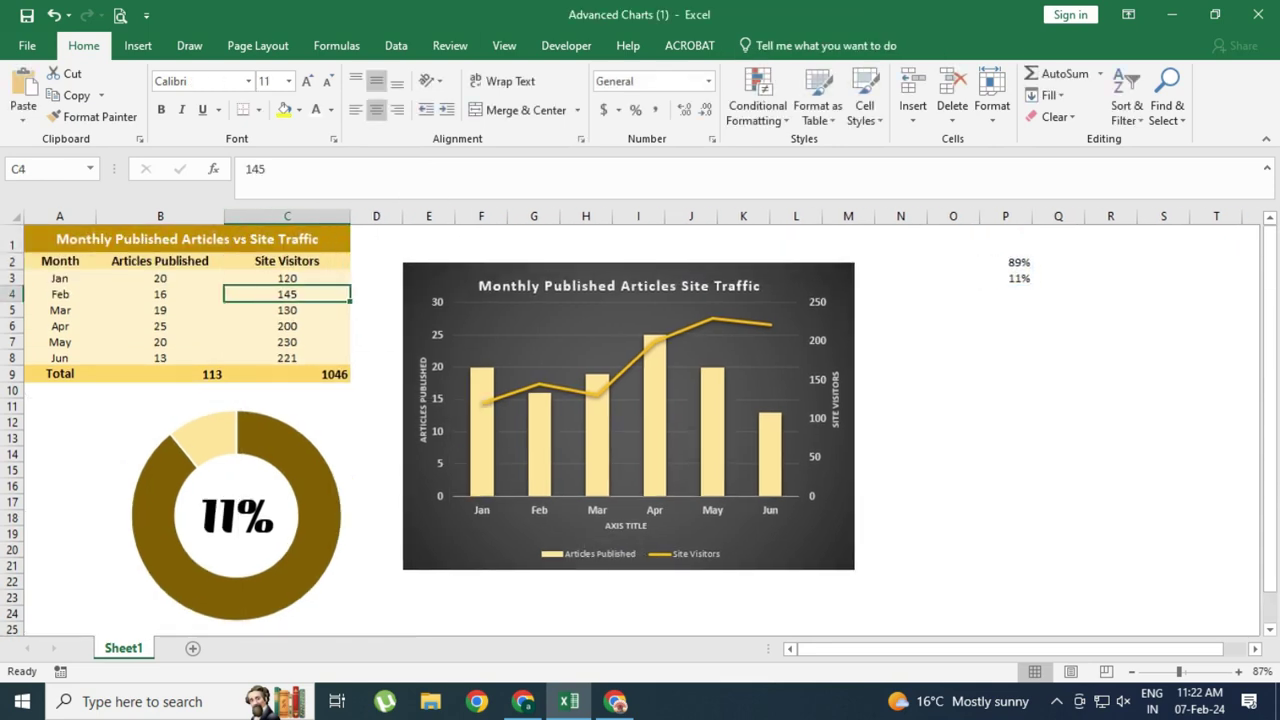
drag(224, 216, 245, 216)
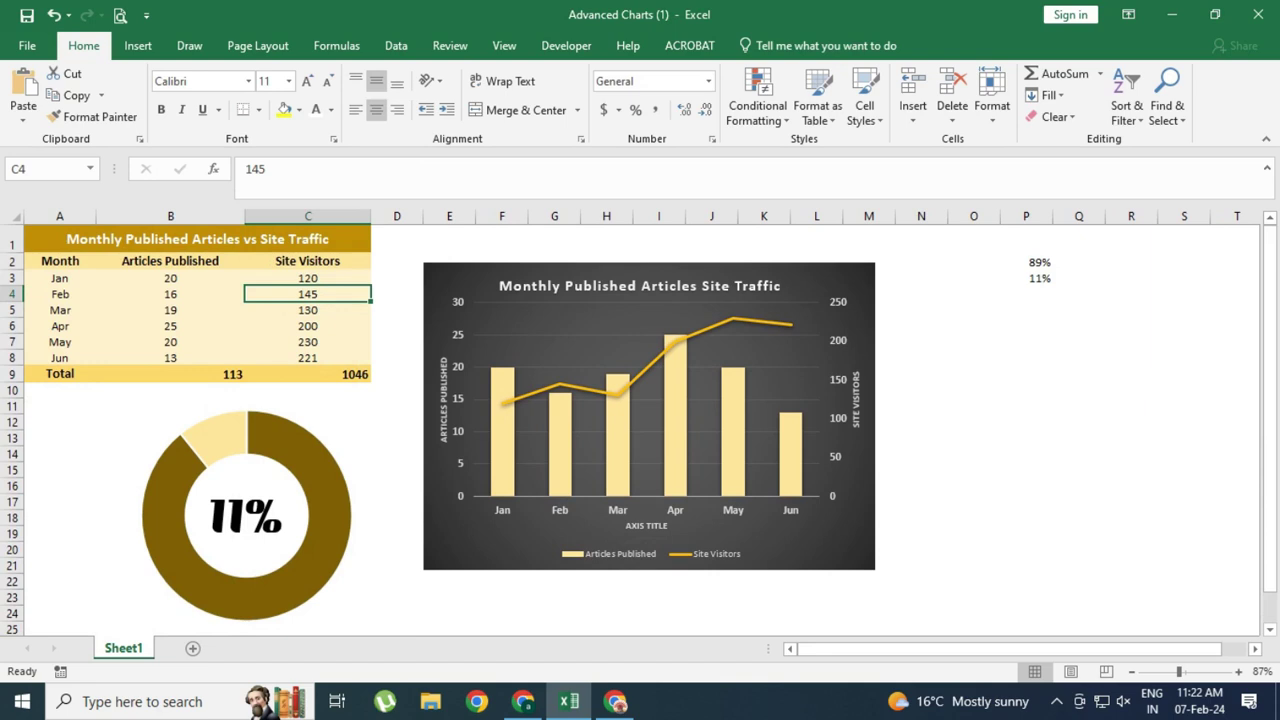
drag(12, 302, 12, 363)
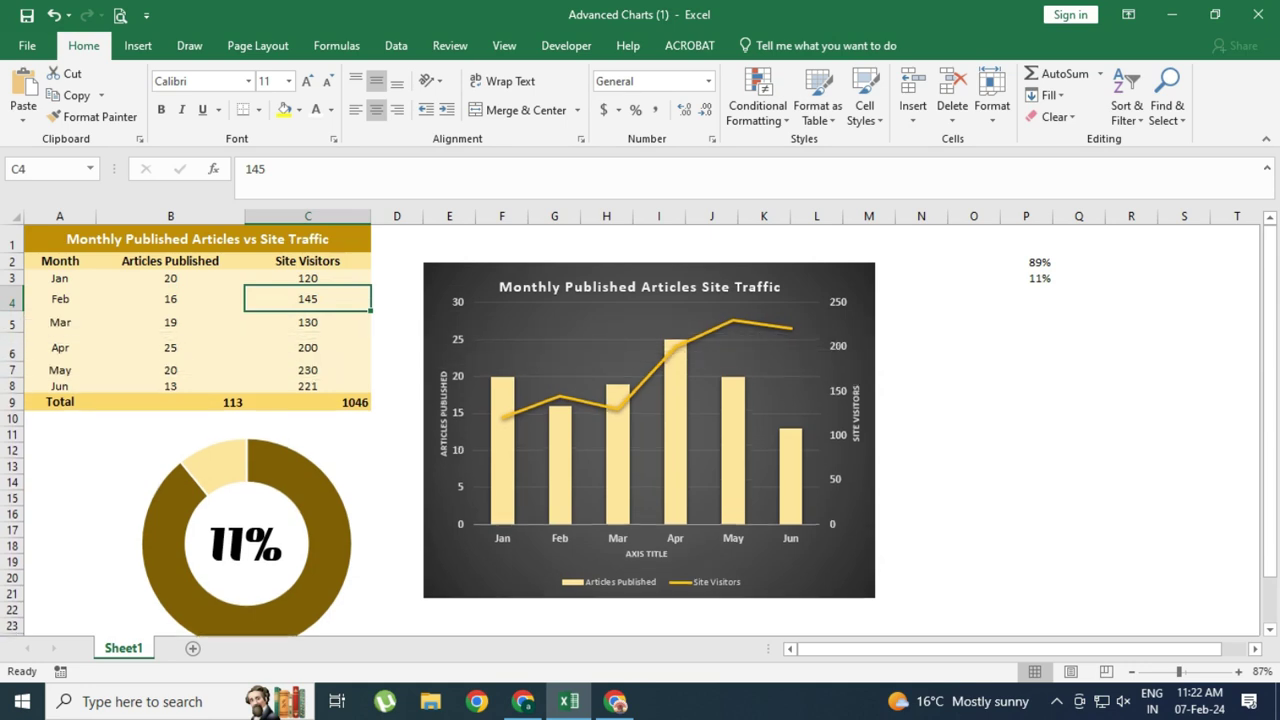
click(330, 470)
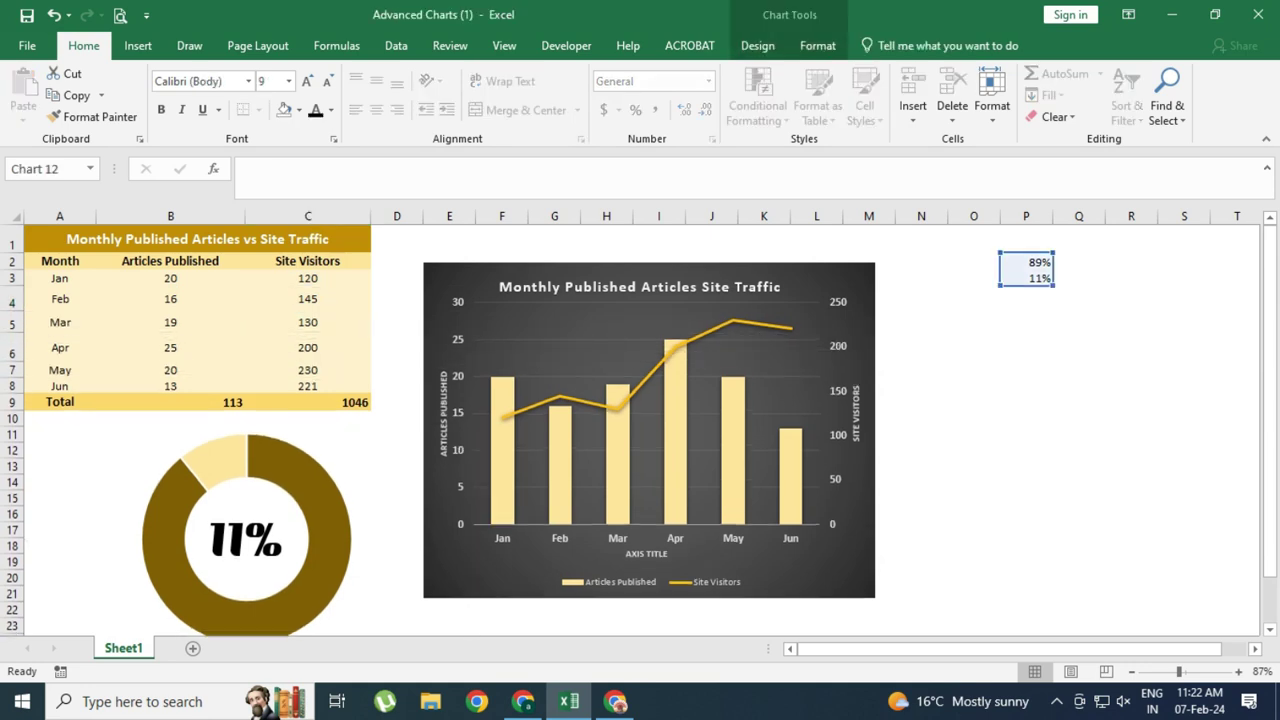
scroll(462, 525, down, 3)
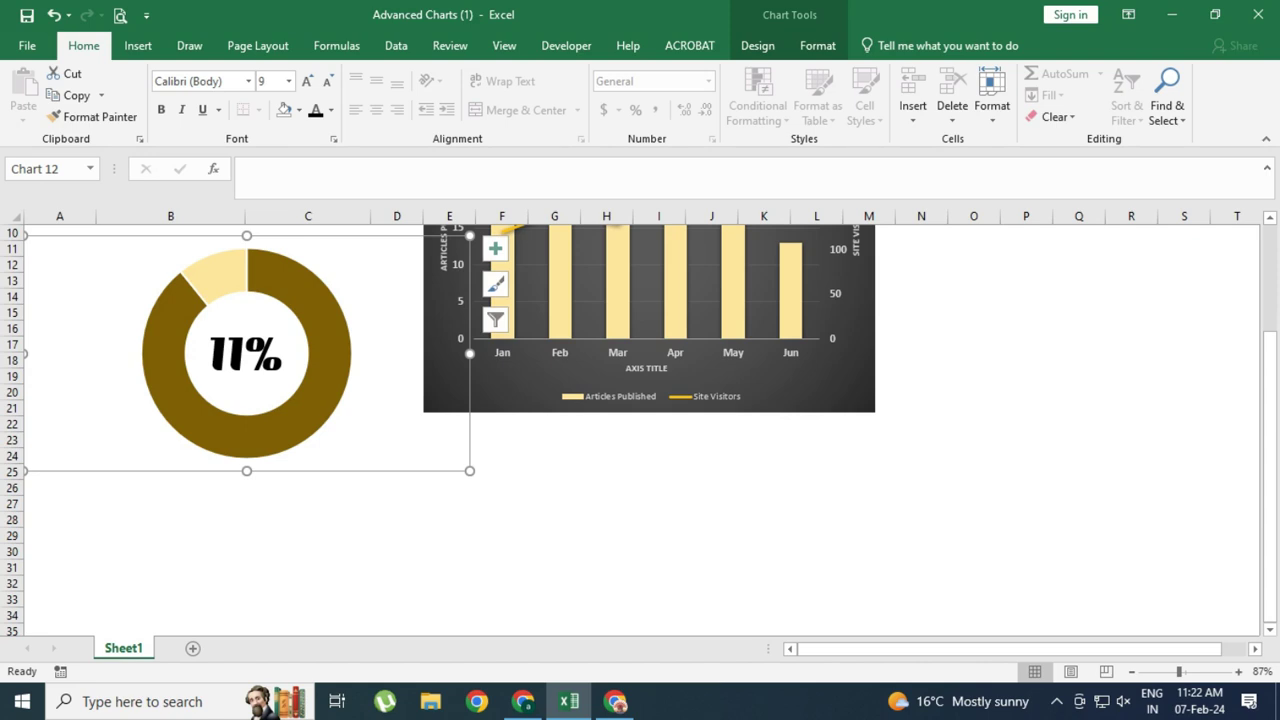
click(307, 488)
- Drag the 11% label's right edge wider, then nudge it slightly right to centre it
scroll(640, 430, up, 2)
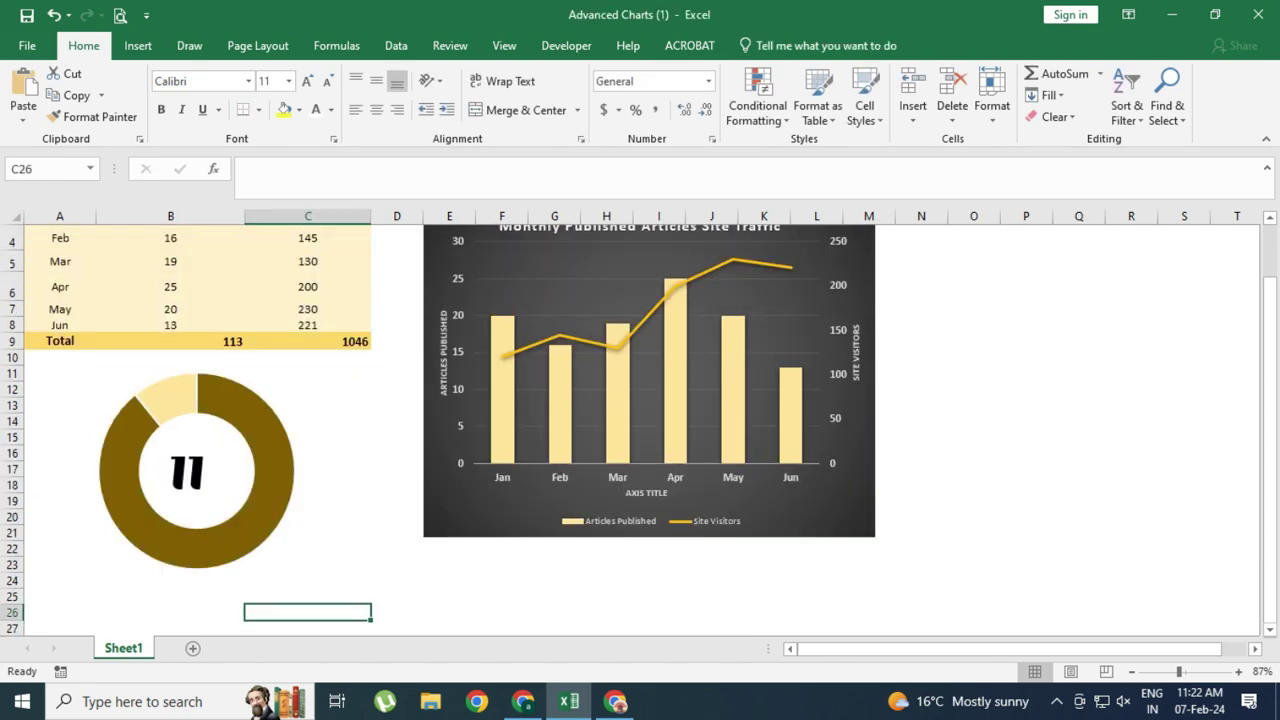
click(190, 470)
click(190, 470)
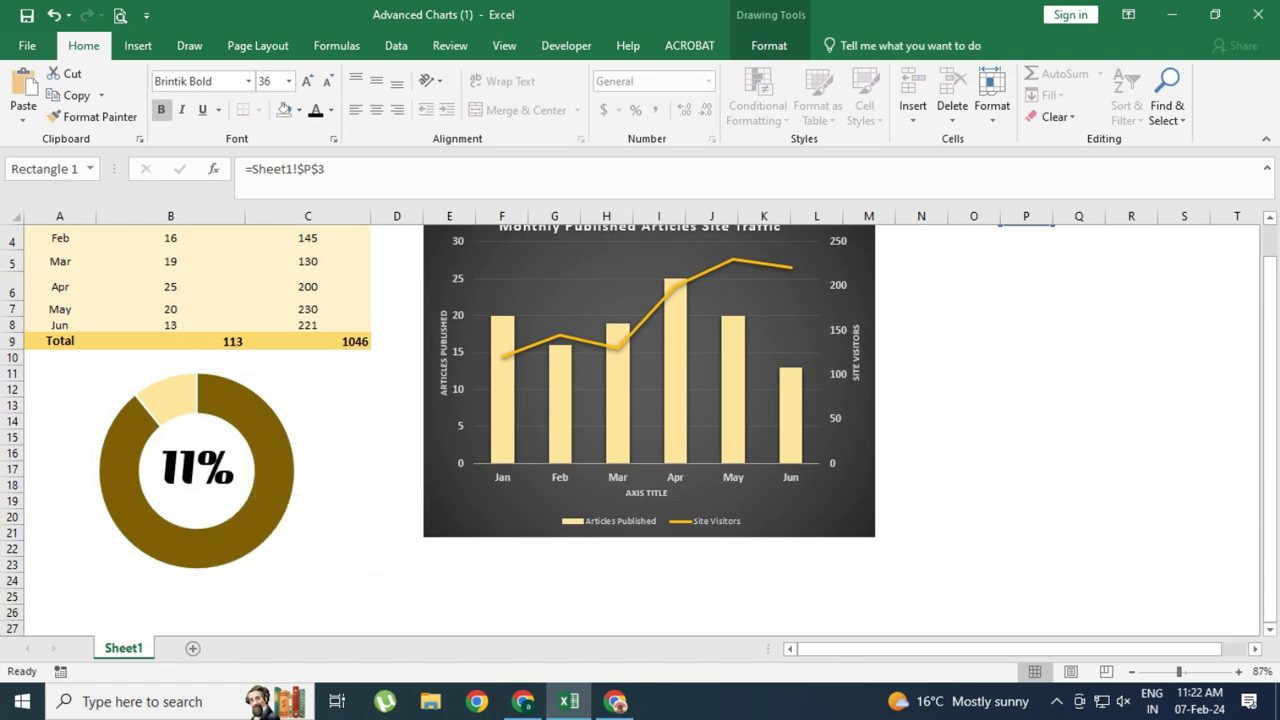
drag(248, 466, 257, 466)
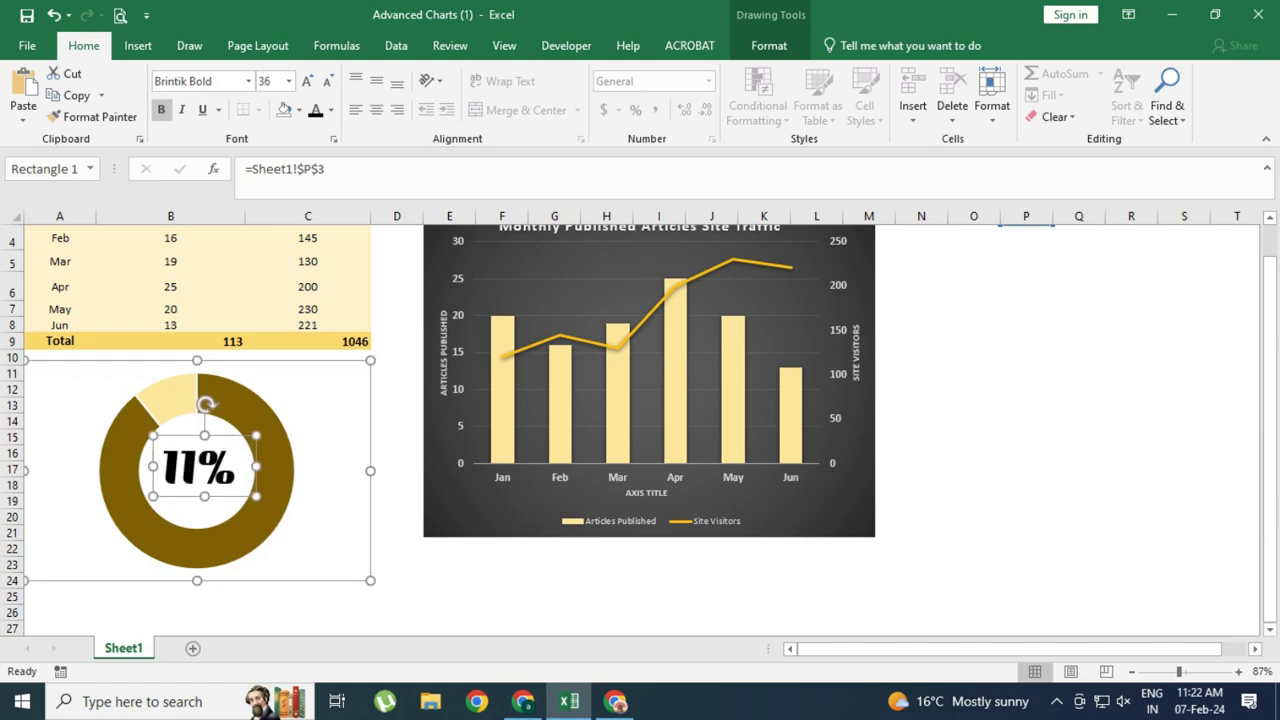
click(449, 596)
click(198, 466)
drag(205, 496, 209, 497)
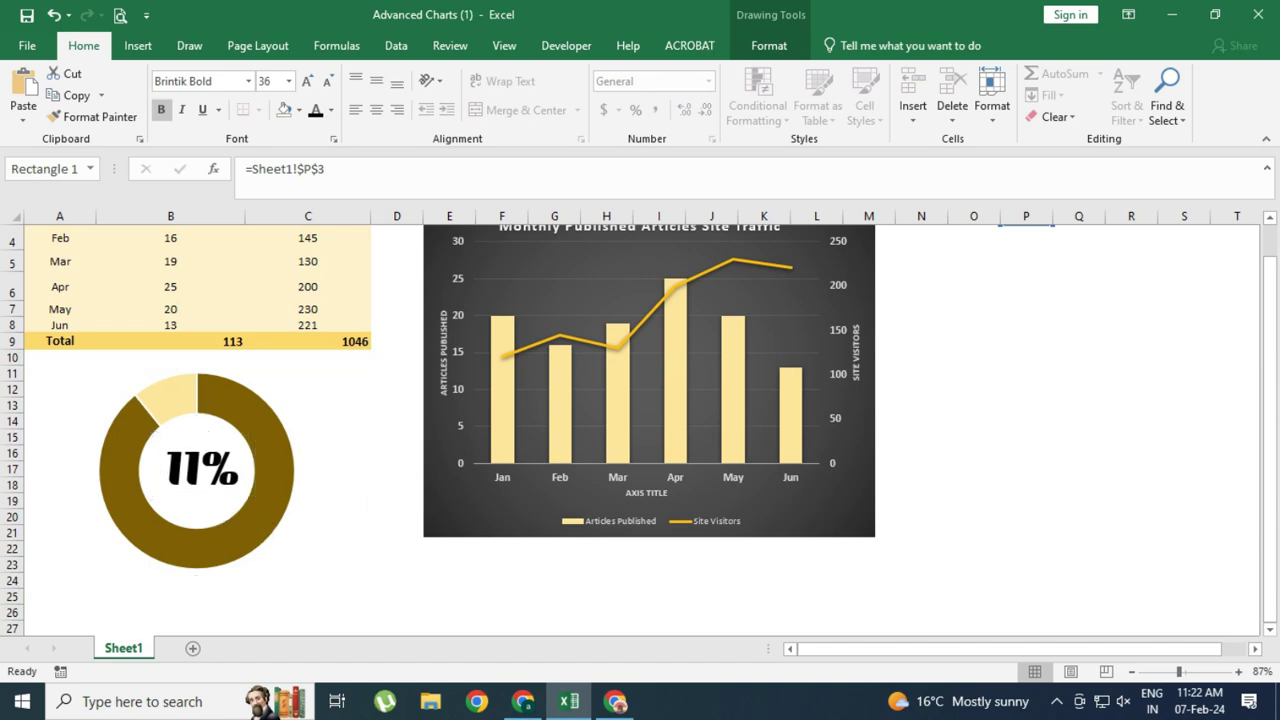
click(449, 596)
- Underline the combo chart title 'Monthly Published Articles Site Traffic'
scroll(449, 596, up, 1)
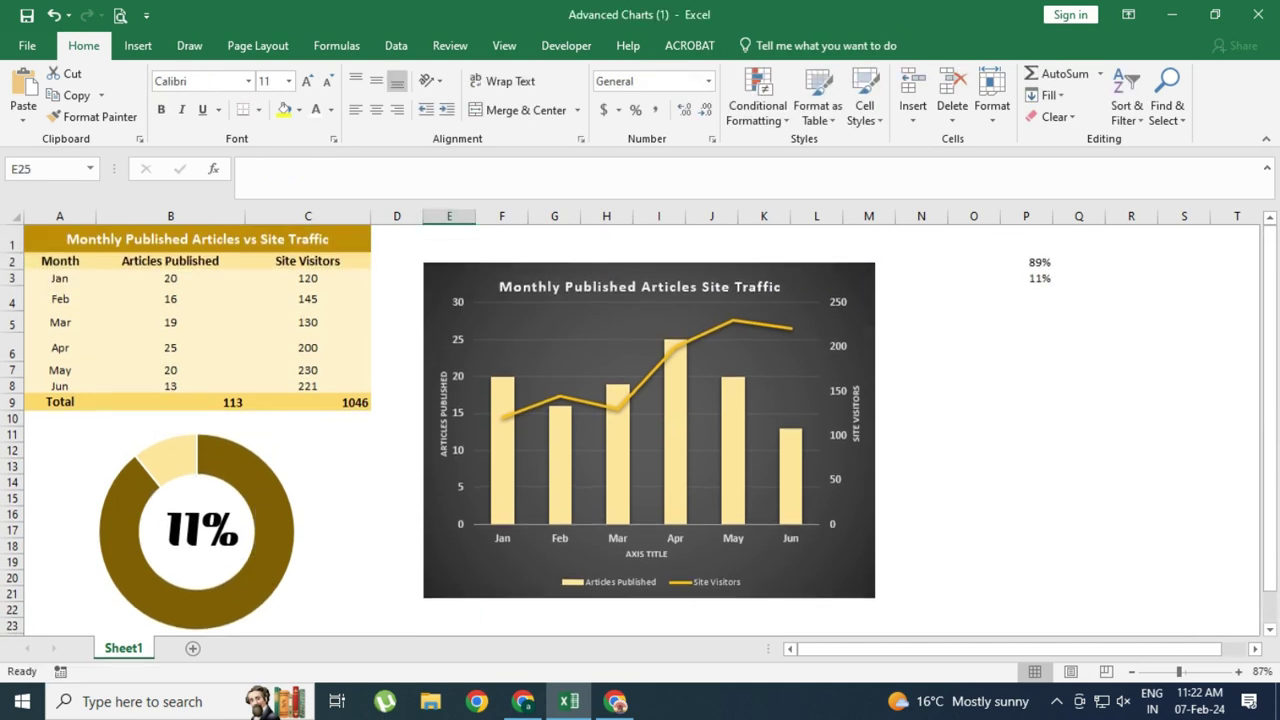
click(1078, 514)
click(640, 287)
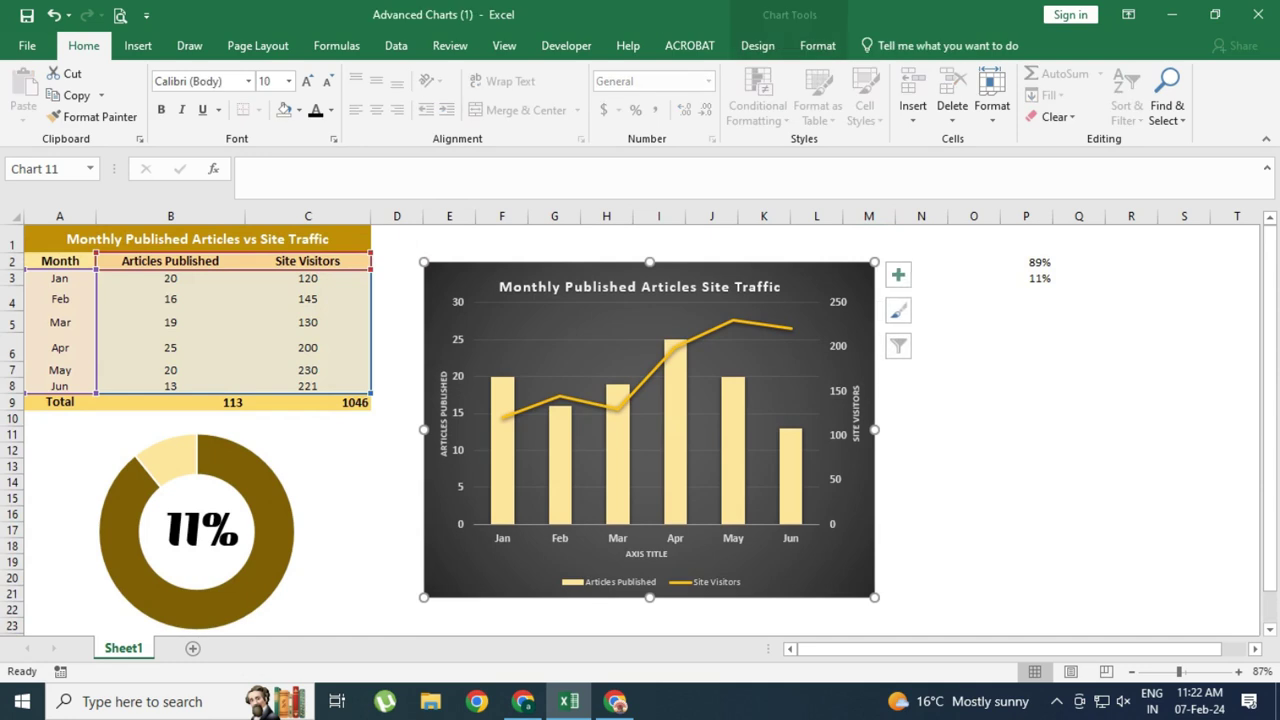
click(640, 287)
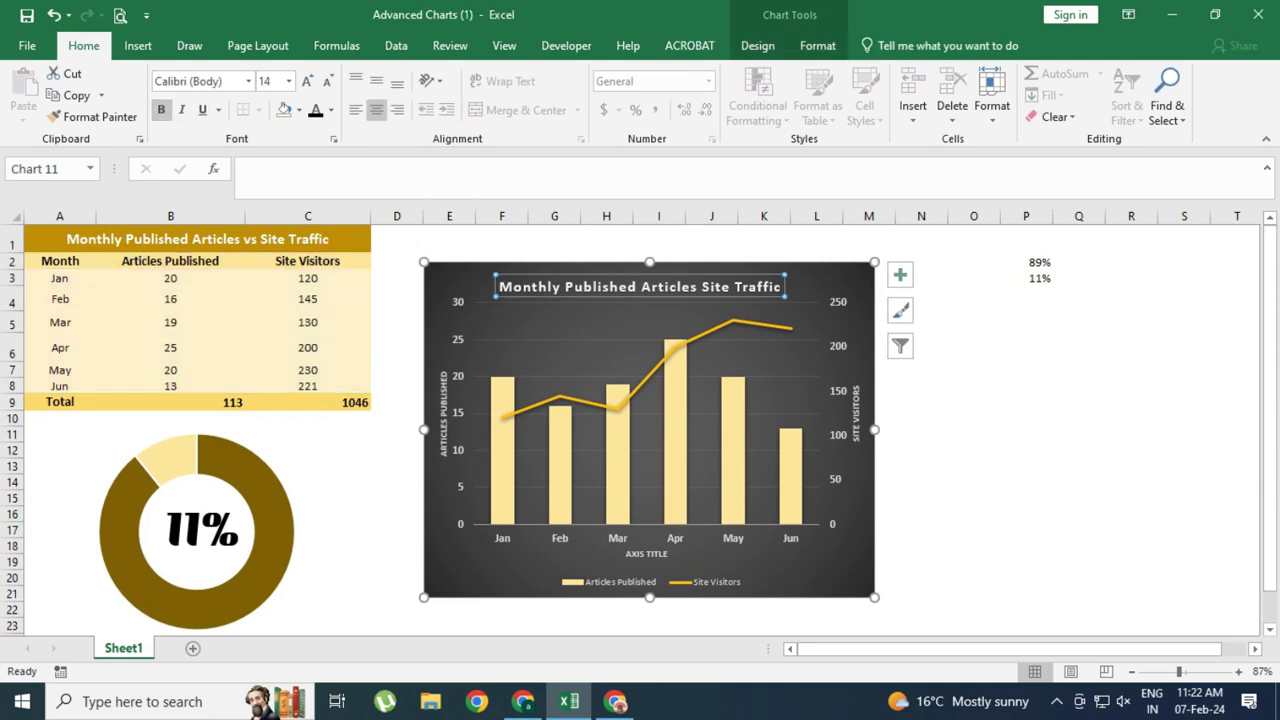
click(202, 110)
click(1078, 418)
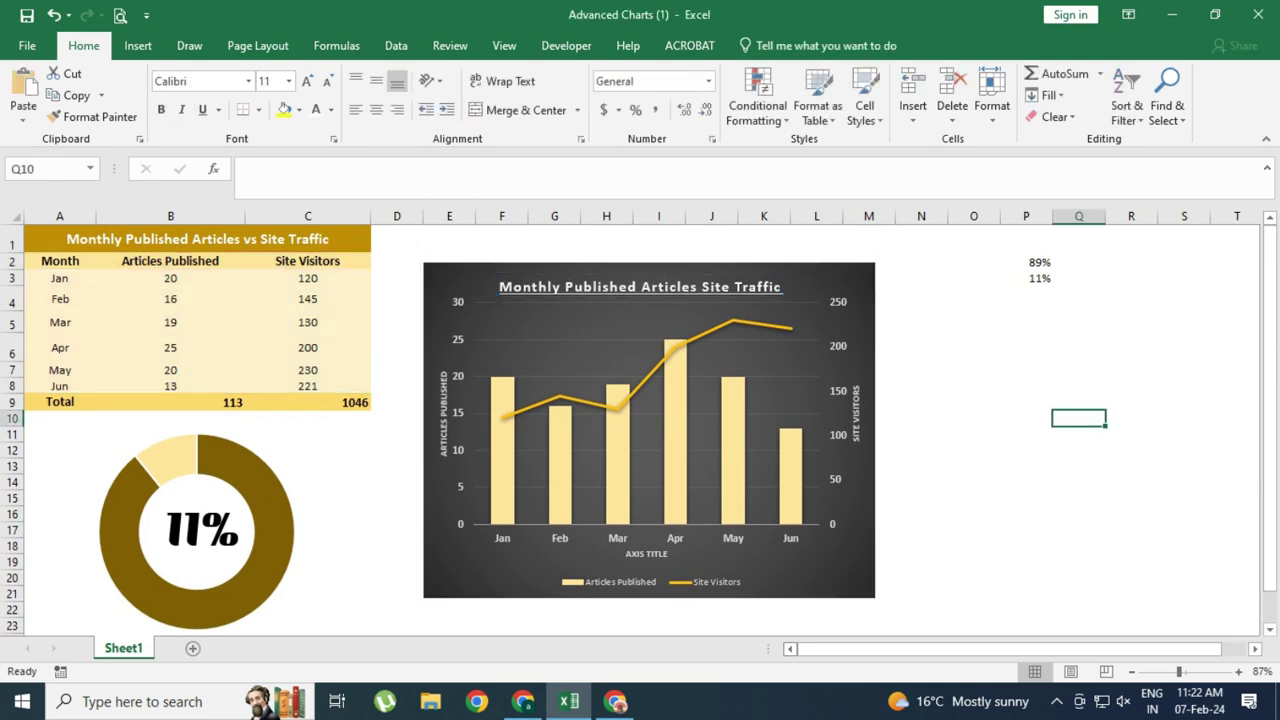
- Set the table heading in A1:C1 to font size 16
click(197, 238)
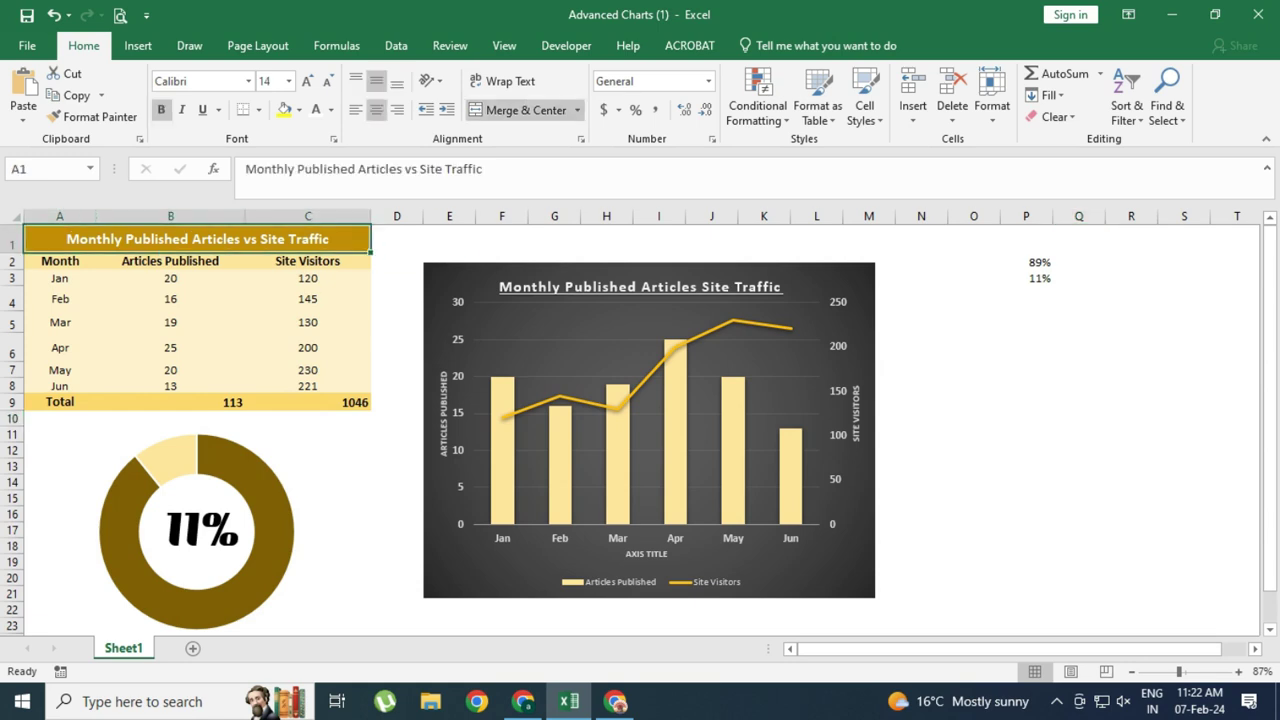
click(307, 81)
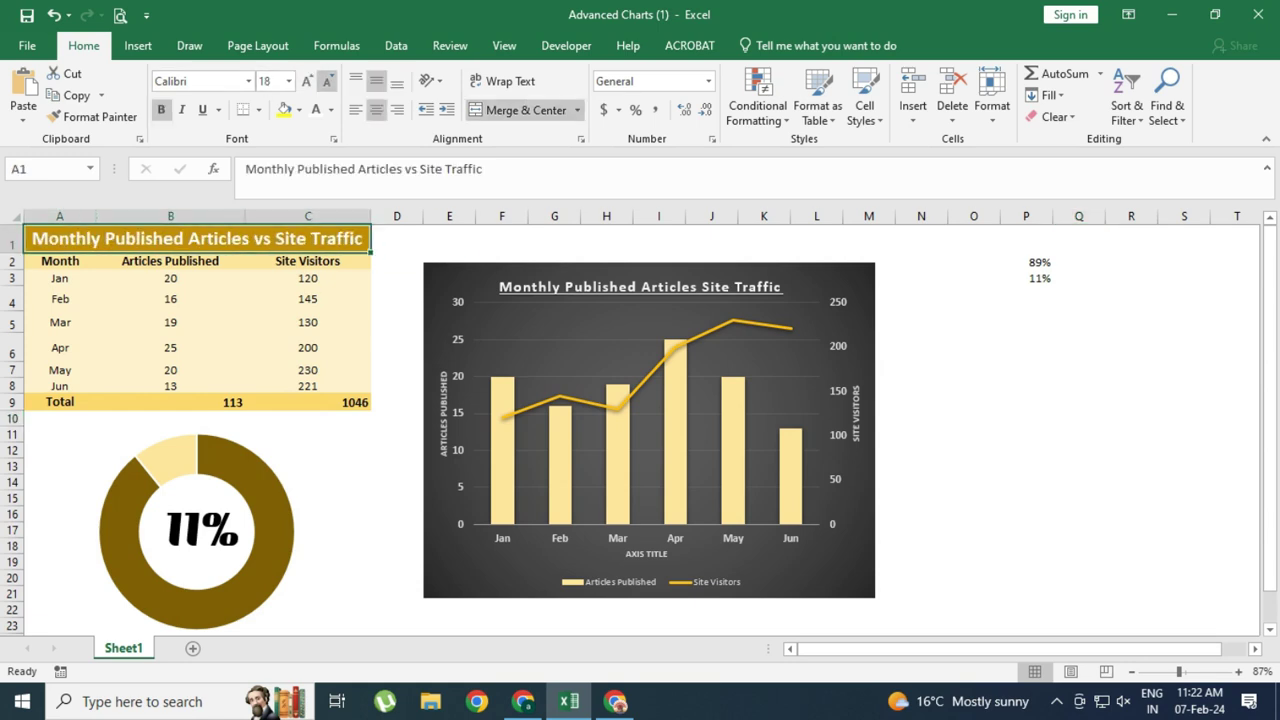
click(327, 81)
click(330, 450)
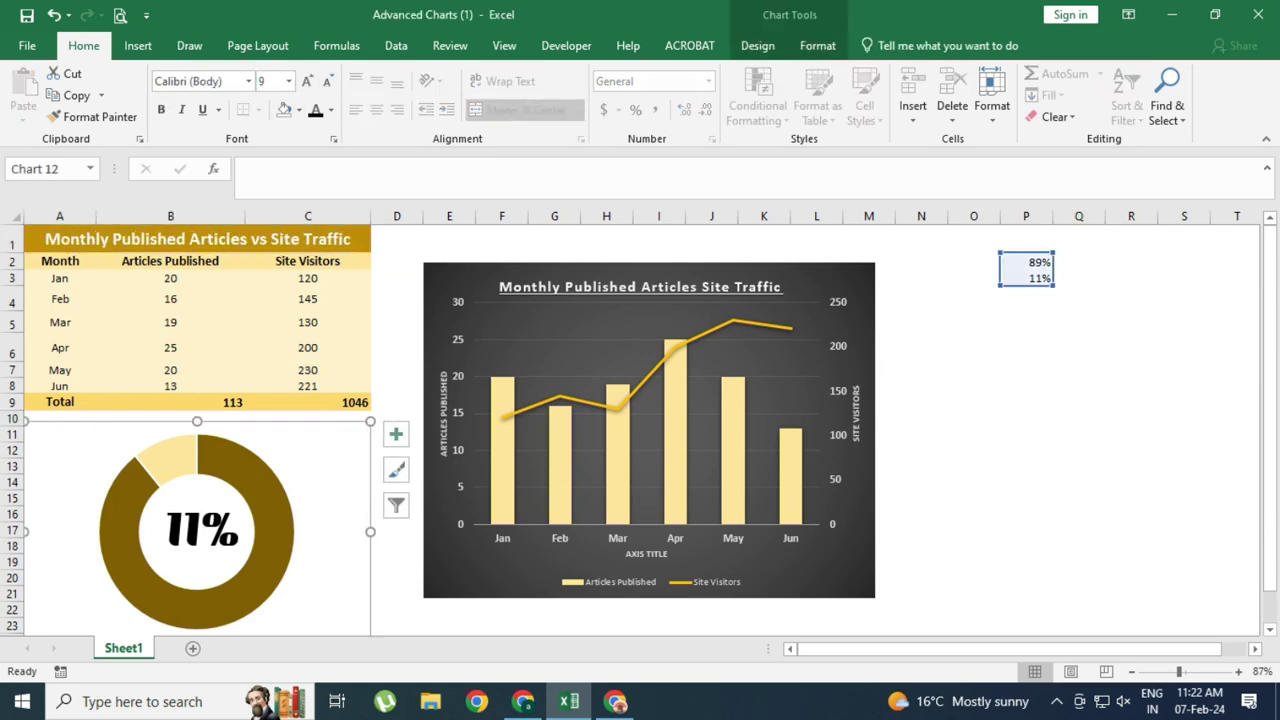
click(1056, 701)
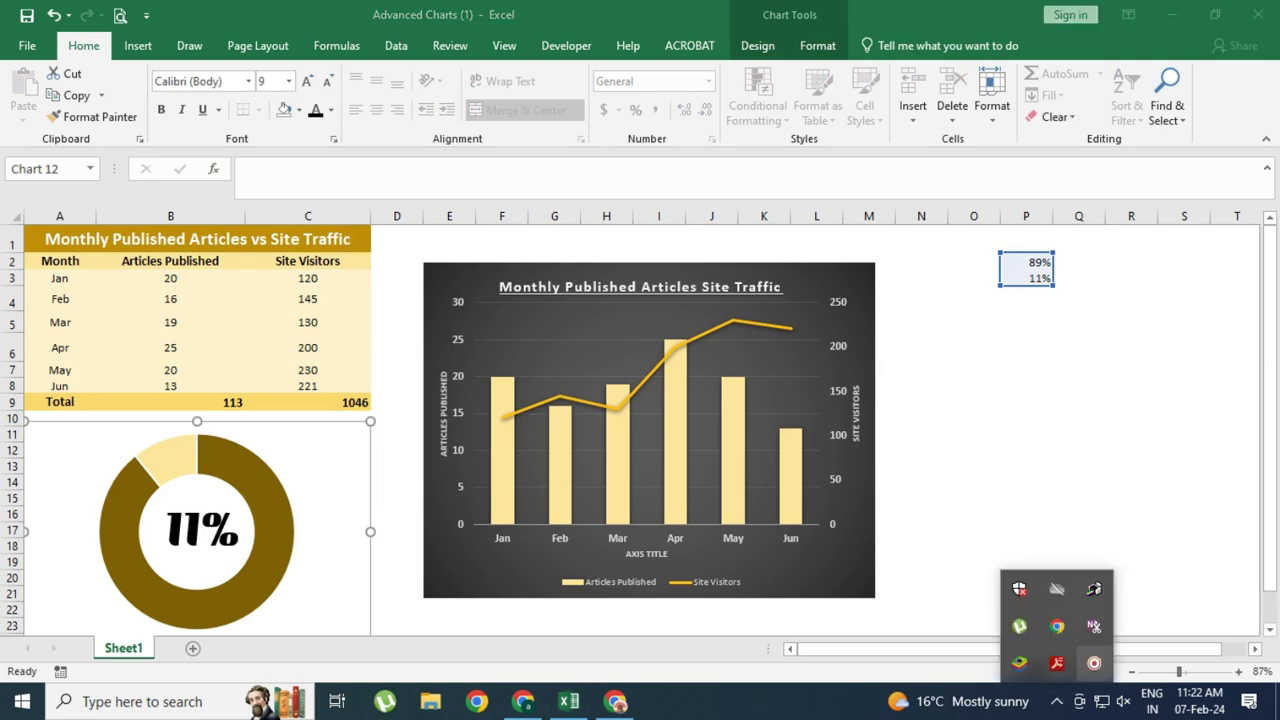
click(1057, 664)
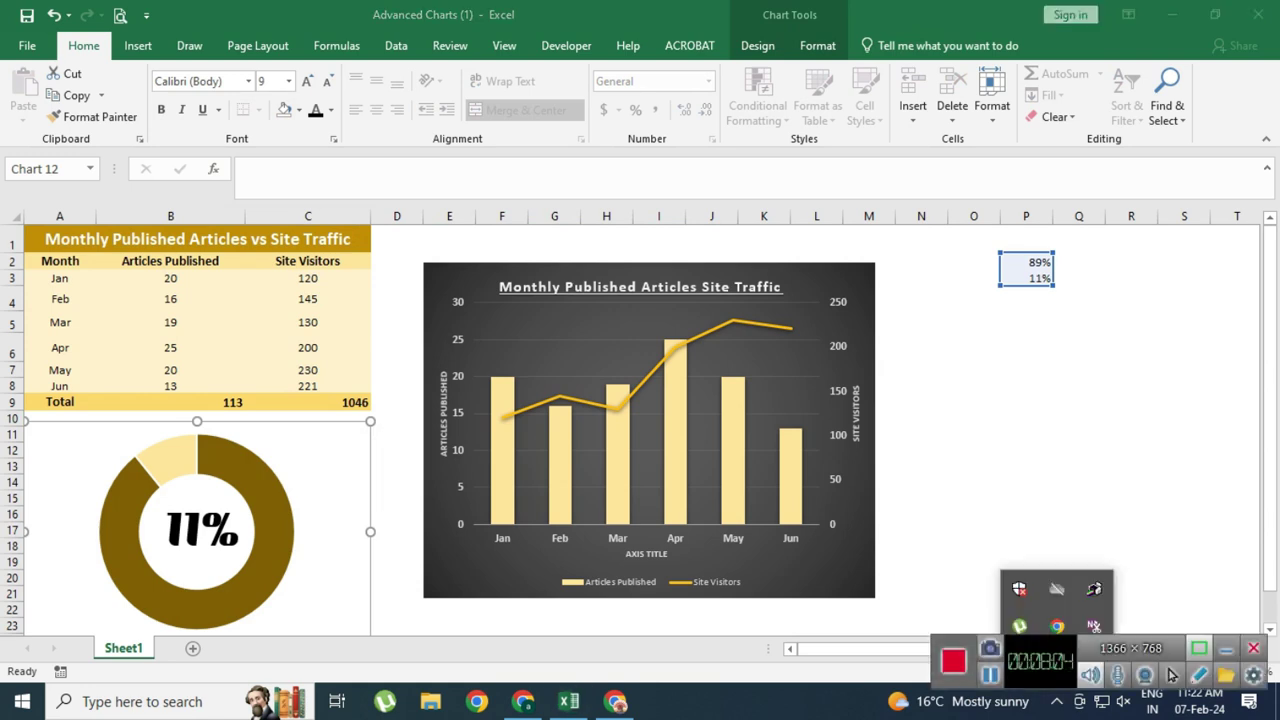